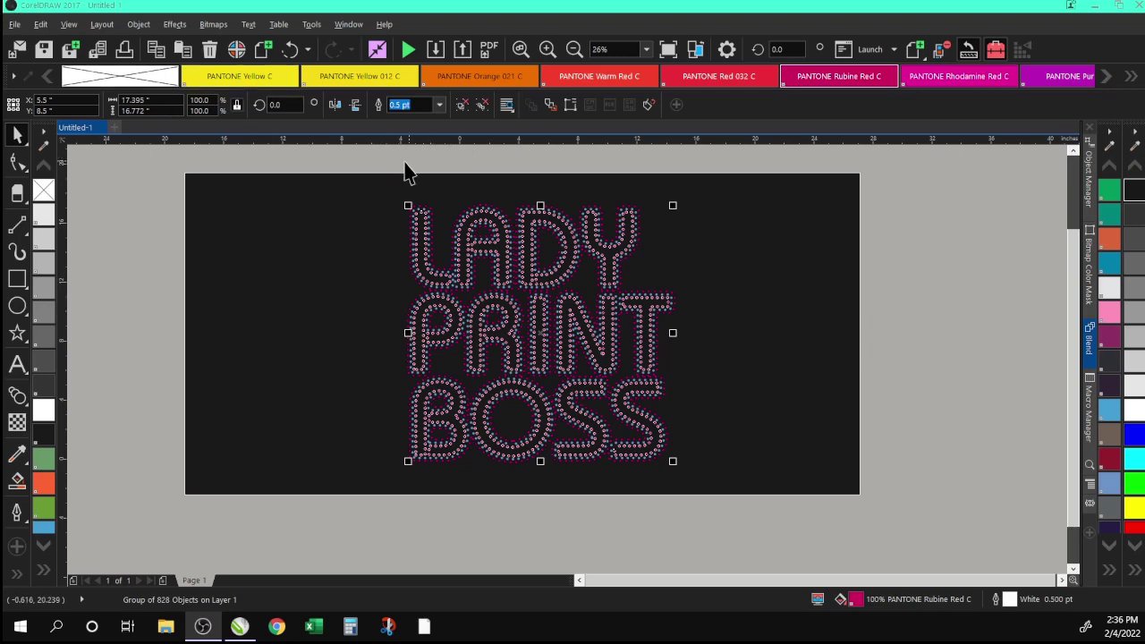
{"action": "left_click_drag", "start_coordinate": [356, 162], "coordinate": [735, 492]}
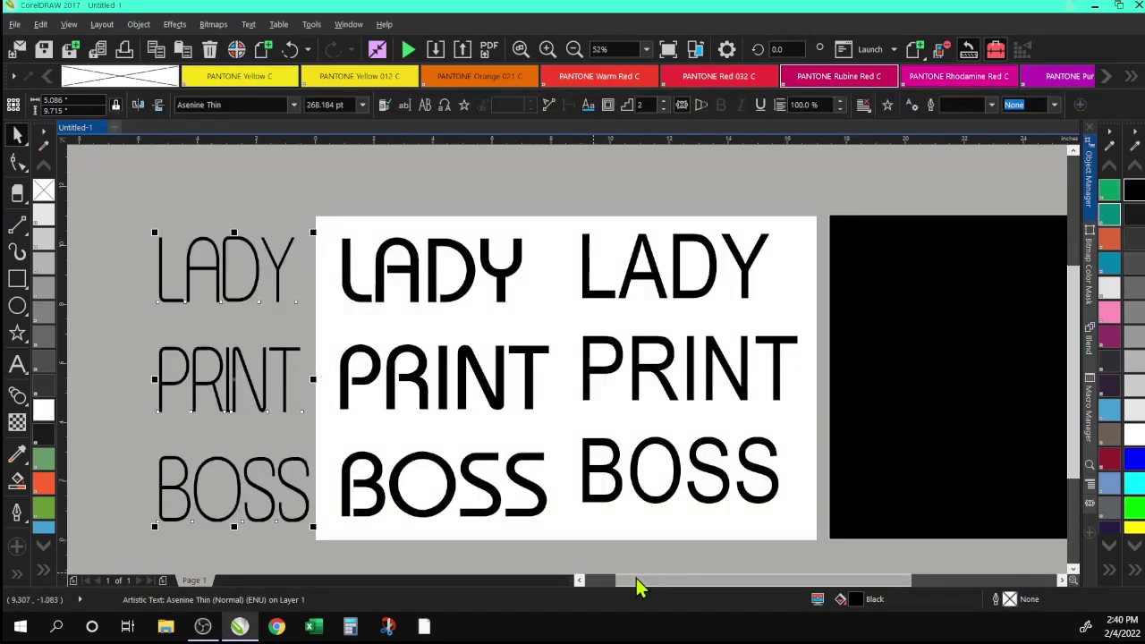
Apply an outside contour to the LADY PRINT BOSS text set in Asenine Thin.
{"action": "left_click_drag", "start_coordinate": [636, 588], "coordinate": [605, 597]}
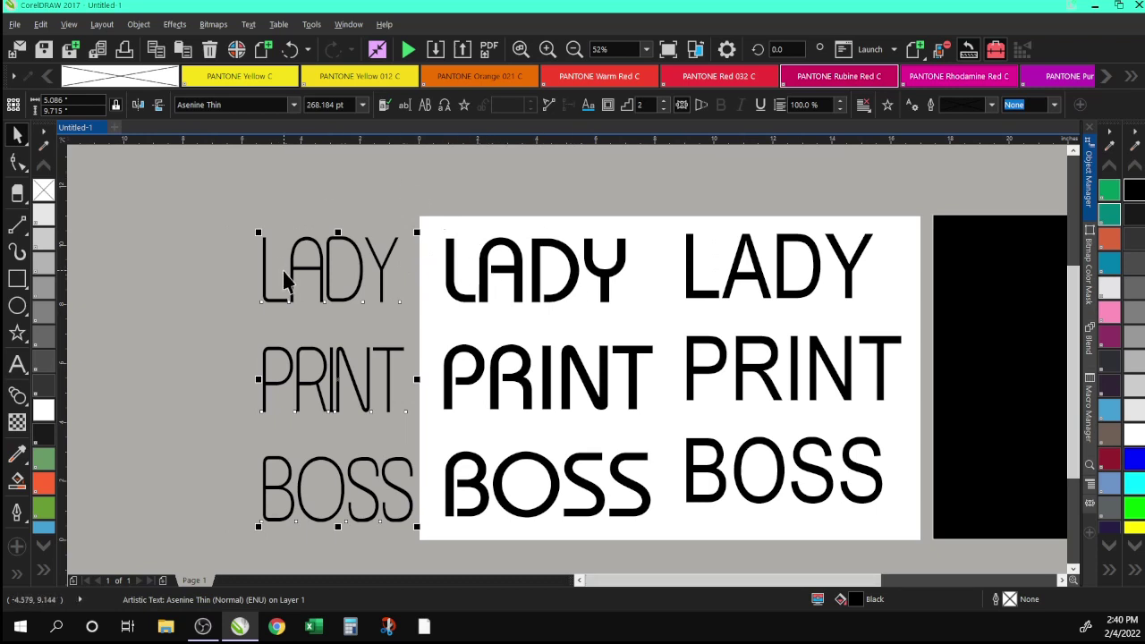
{"action": "left_click", "coordinate": [27, 406]}
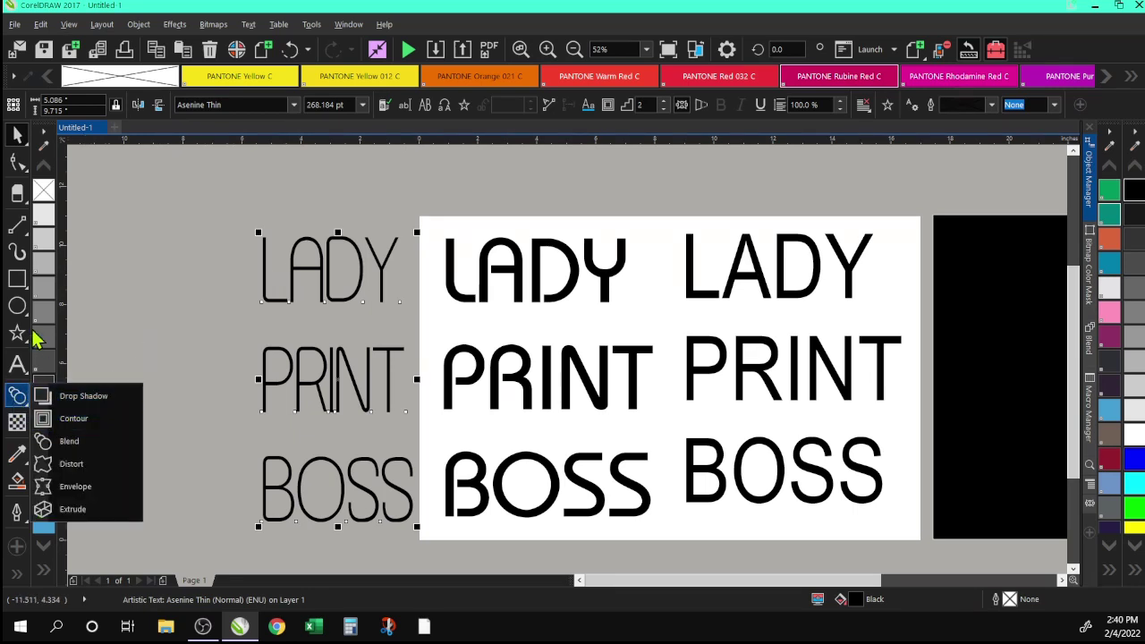
{"action": "left_click", "coordinate": [26, 369]}
{"action": "left_click", "coordinate": [25, 397]}
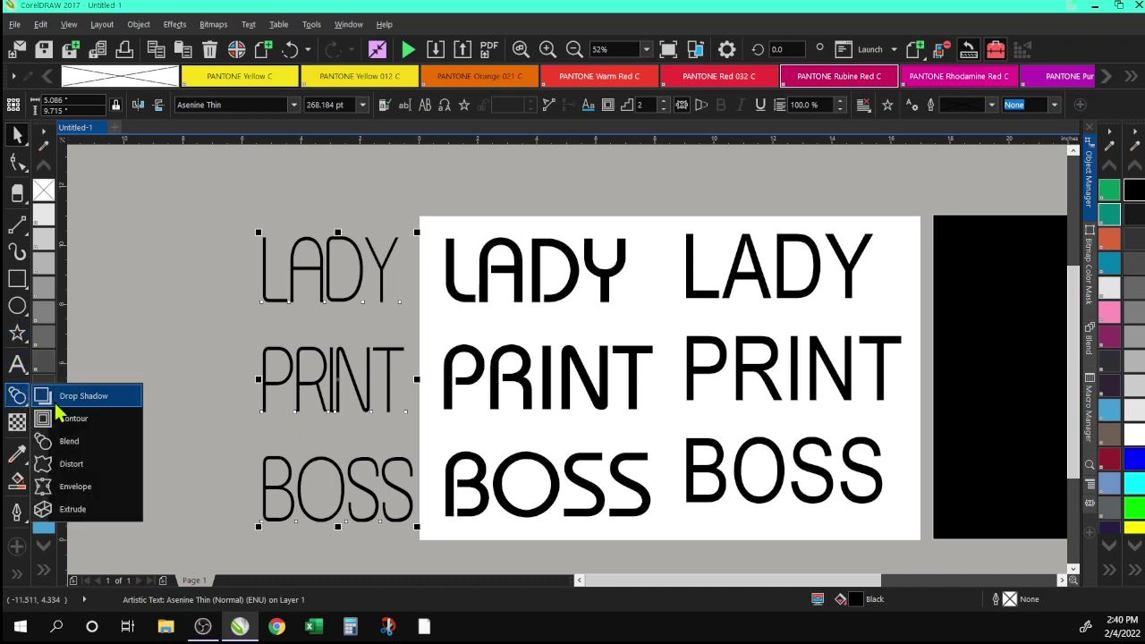
{"action": "left_click", "coordinate": [16, 369]}
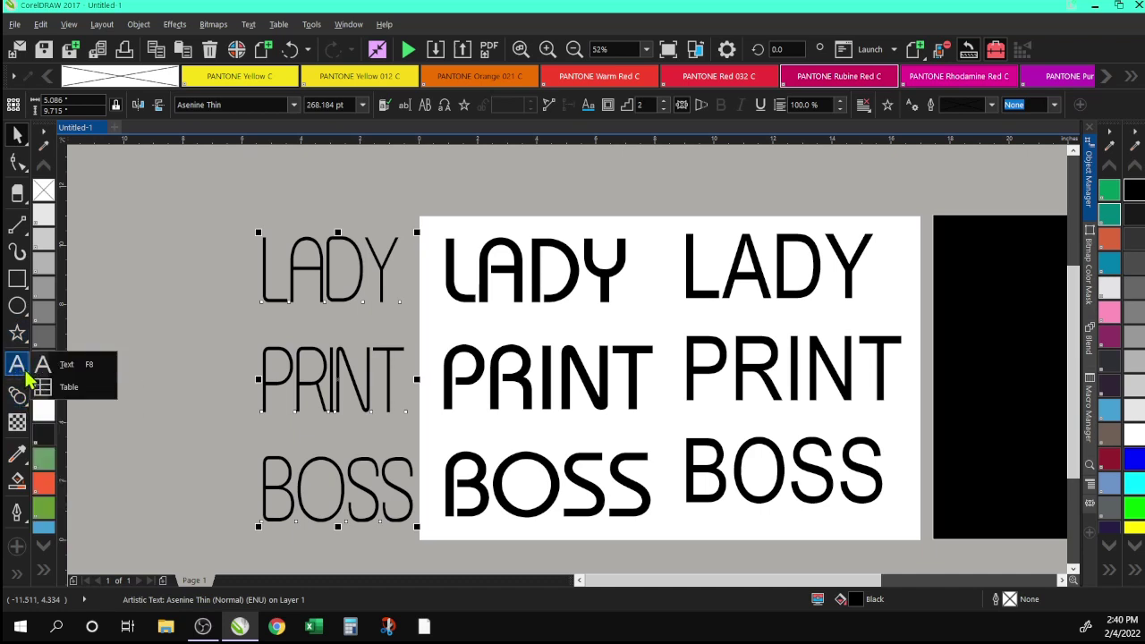
{"action": "left_click", "coordinate": [20, 396]}
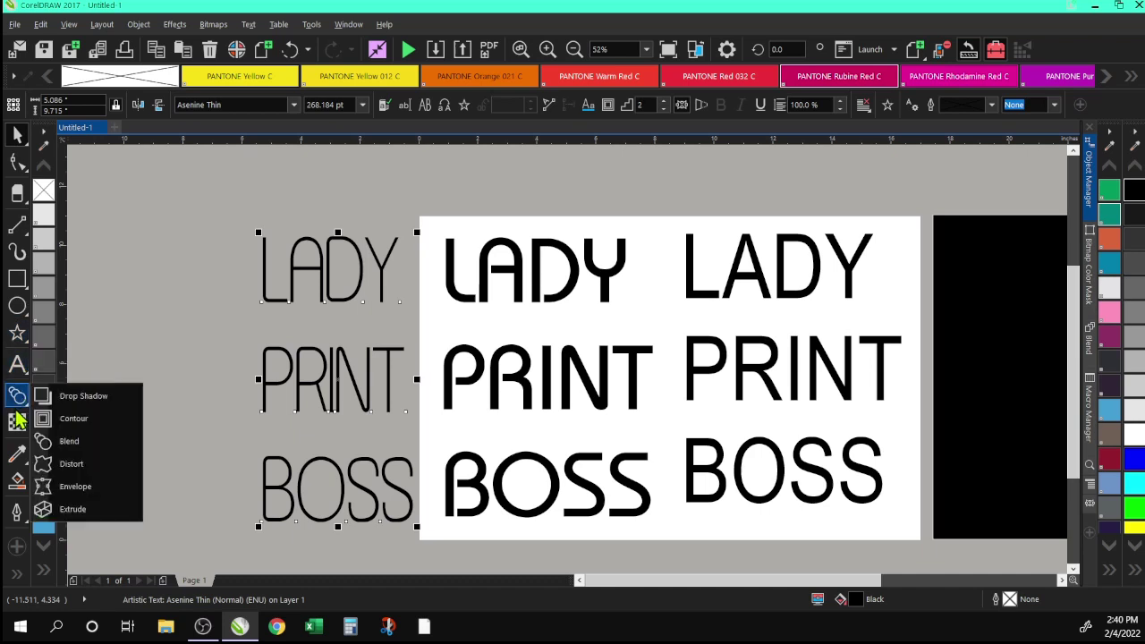
{"action": "left_click", "coordinate": [88, 425]}
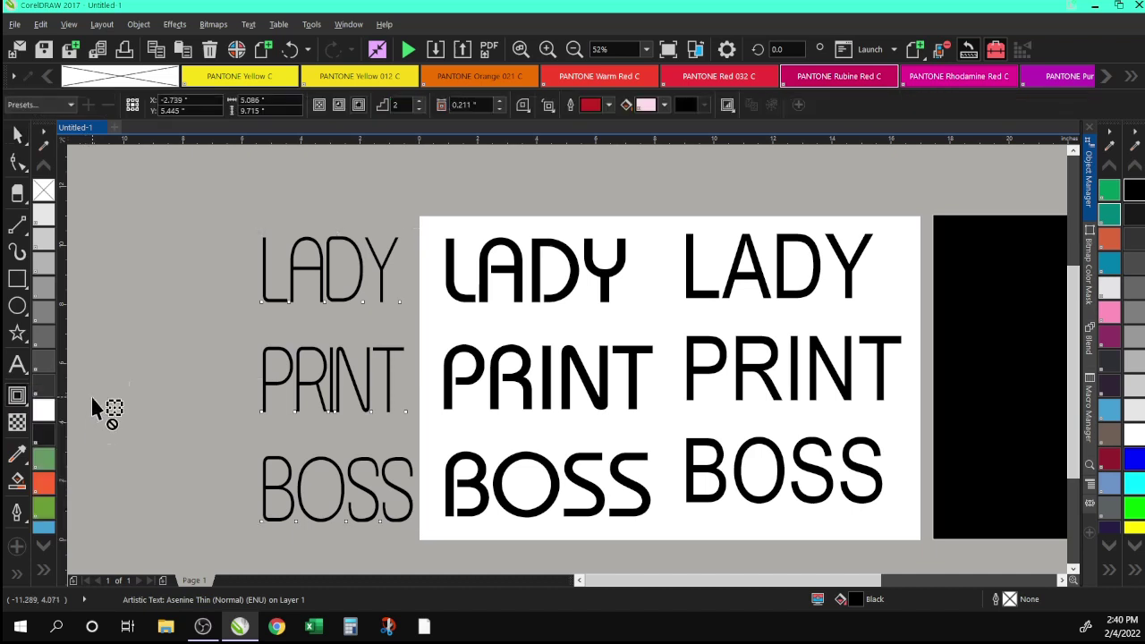
{"action": "left_click", "coordinate": [359, 106]}
{"action": "left_click", "coordinate": [359, 106]}
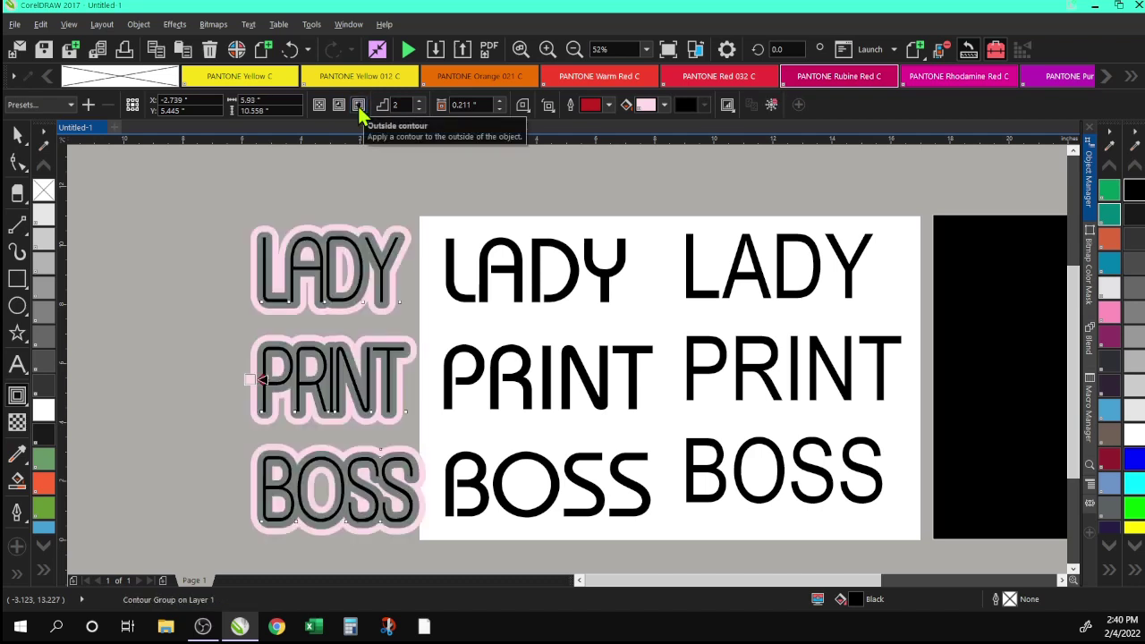
Set the contour to 2 steps with a 0.151-inch offset and move the contoured text farther away from the page.
{"action": "left_click", "coordinate": [418, 102]}
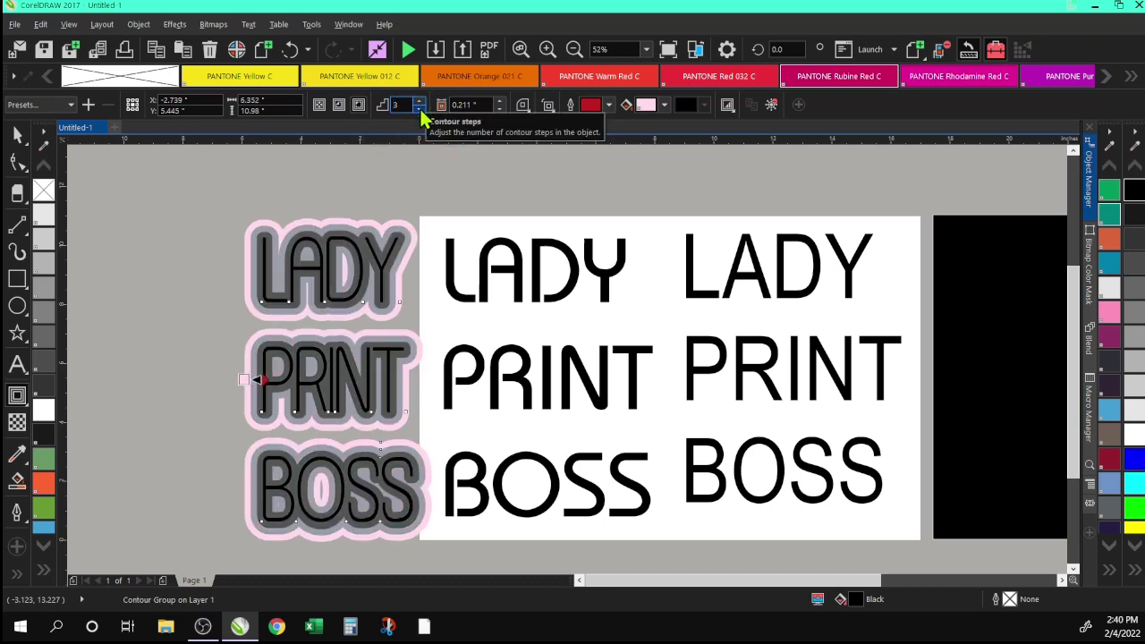
{"action": "left_click", "coordinate": [418, 108]}
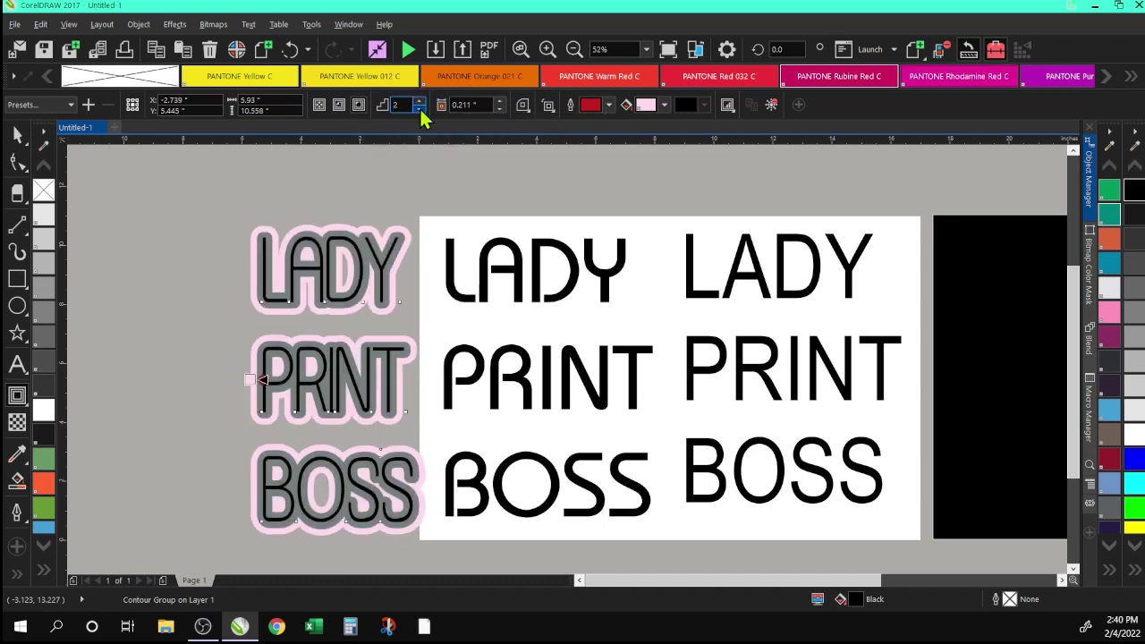
{"action": "left_click", "coordinate": [499, 109]}
{"action": "left_click", "coordinate": [499, 108]}
{"action": "left_click", "coordinate": [499, 108]}
{"action": "left_click", "coordinate": [499, 108]}
{"action": "left_click", "coordinate": [498, 108]}
{"action": "left_click", "coordinate": [498, 108]}
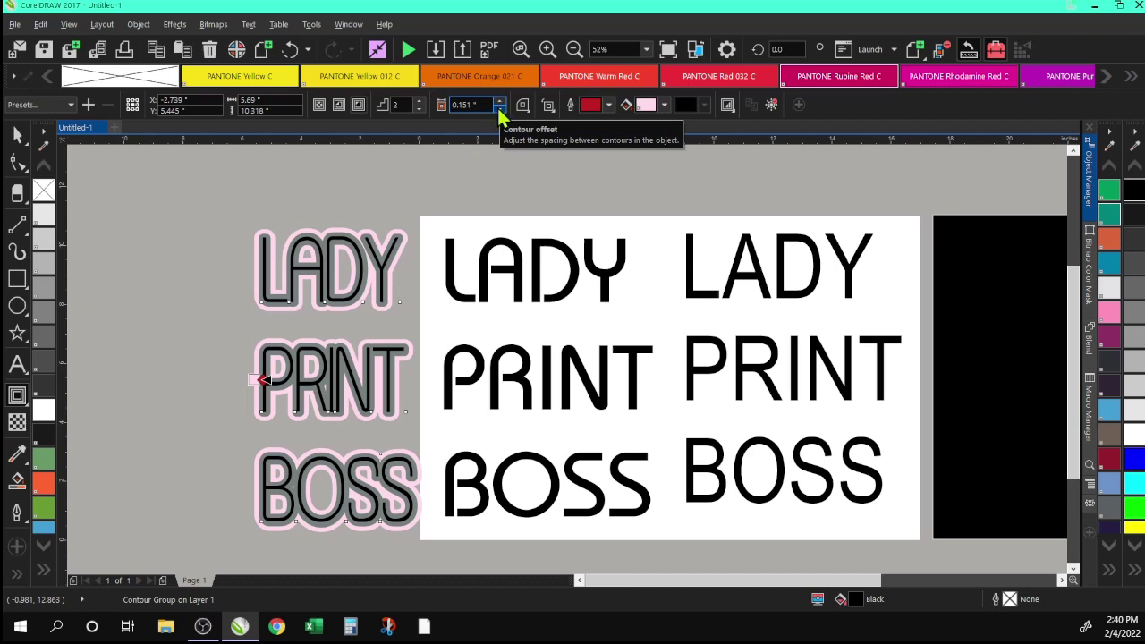
{"action": "left_click", "coordinate": [17, 134]}
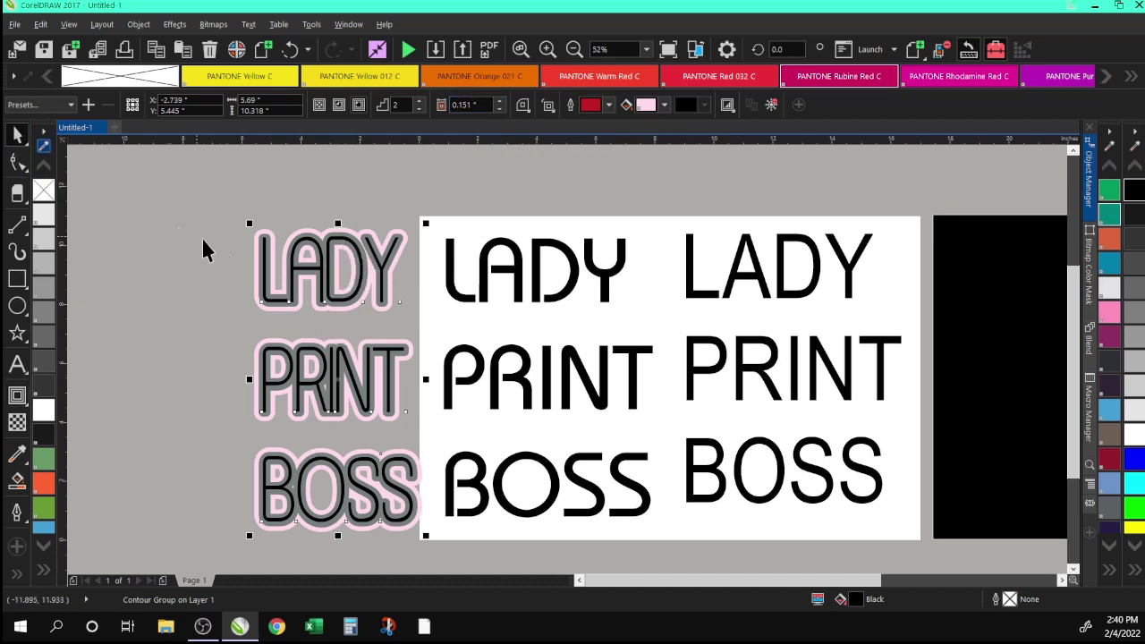
{"action": "left_click_drag", "start_coordinate": [324, 273], "coordinate": [166, 263]}
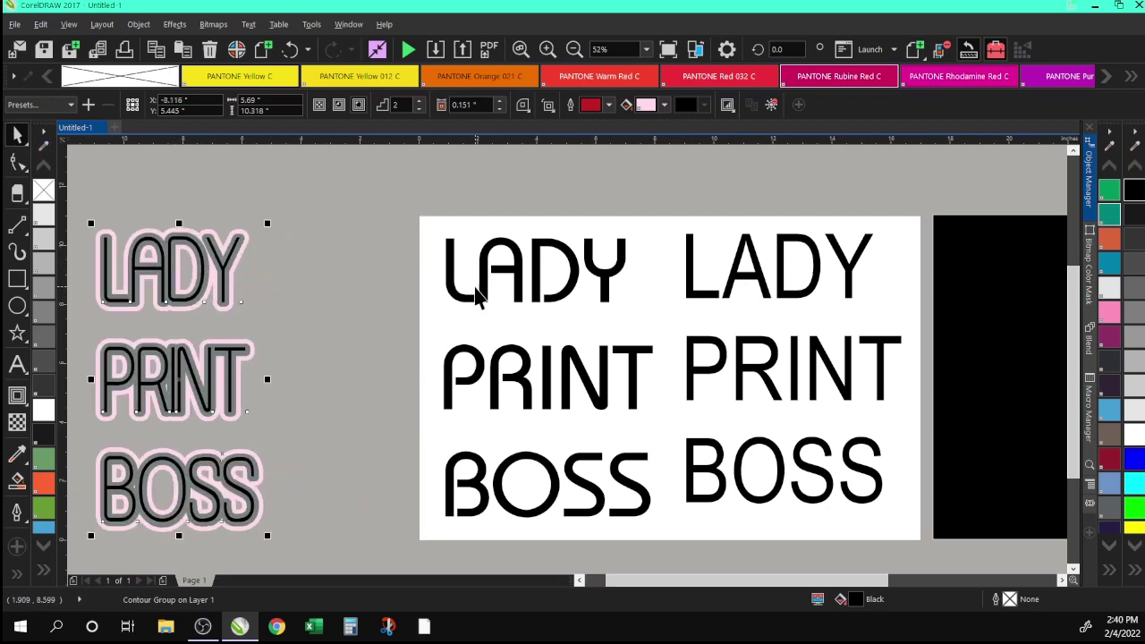
{"action": "left_click", "coordinate": [452, 284]}
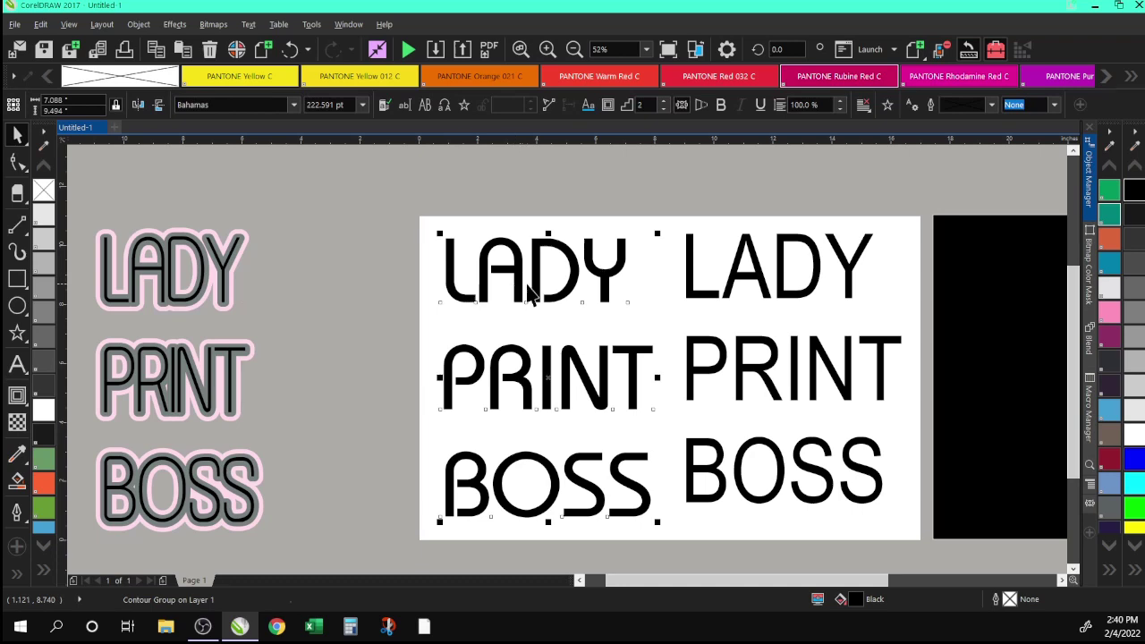
{"action": "left_click", "coordinate": [156, 273]}
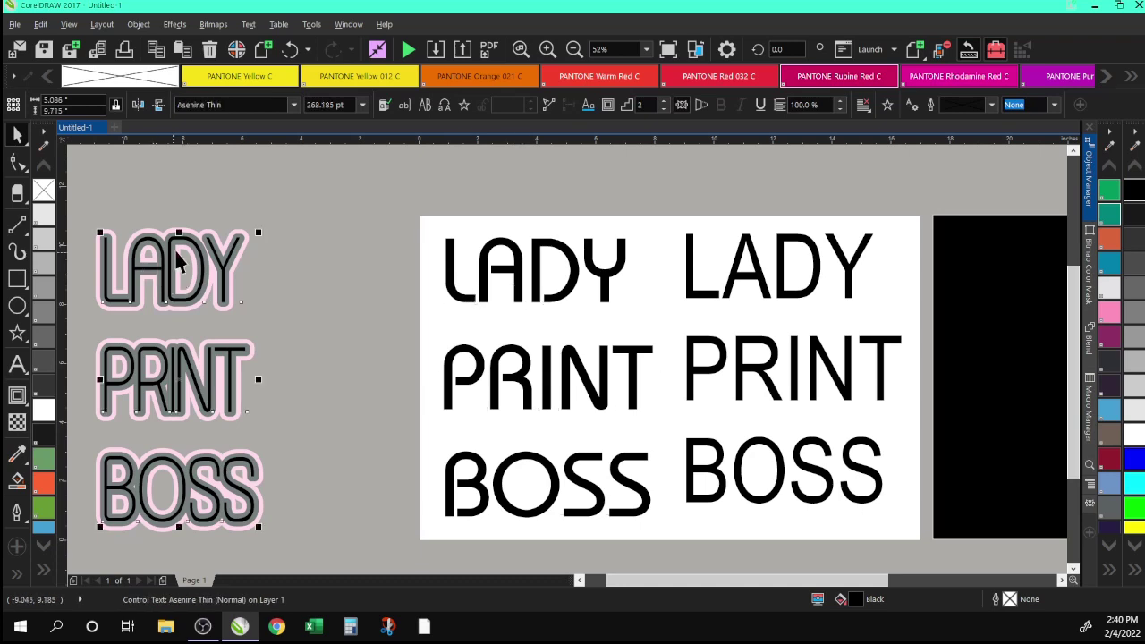
{"action": "left_click", "coordinate": [176, 27]}
{"action": "left_click", "coordinate": [458, 198]}
{"action": "left_click", "coordinate": [188, 235]}
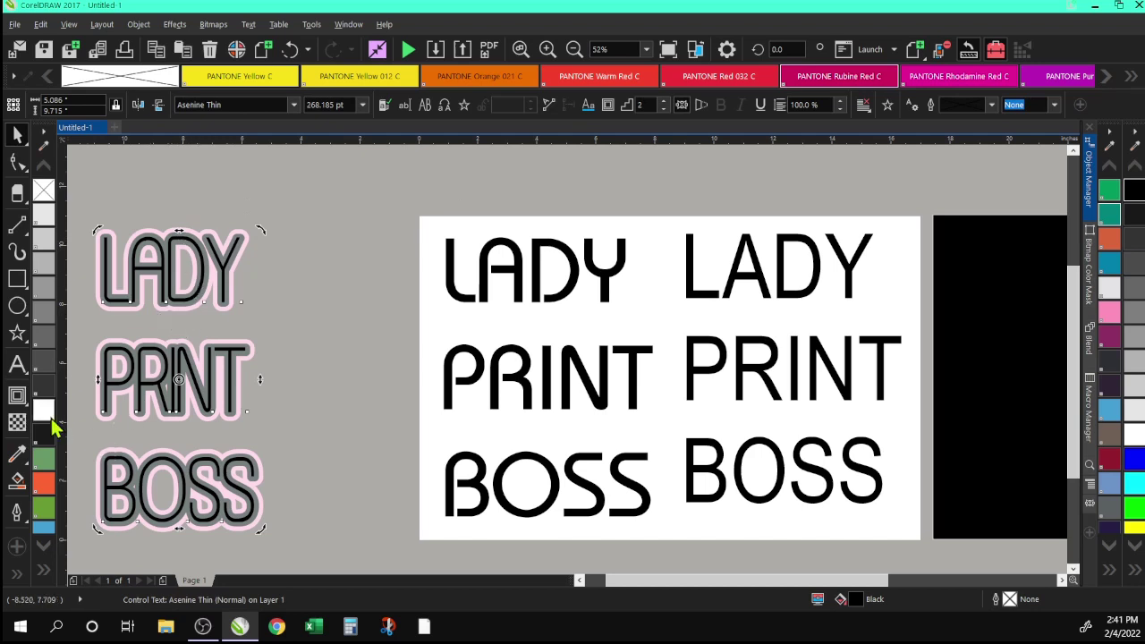
{"action": "left_click", "coordinate": [24, 400]}
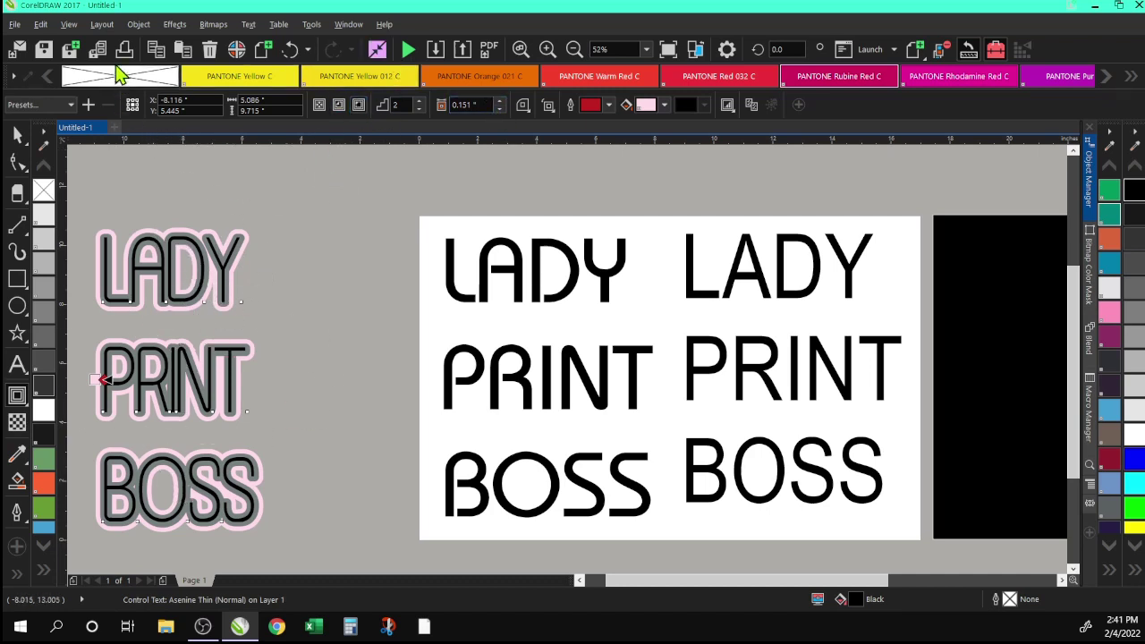
{"action": "left_click", "coordinate": [139, 25]}
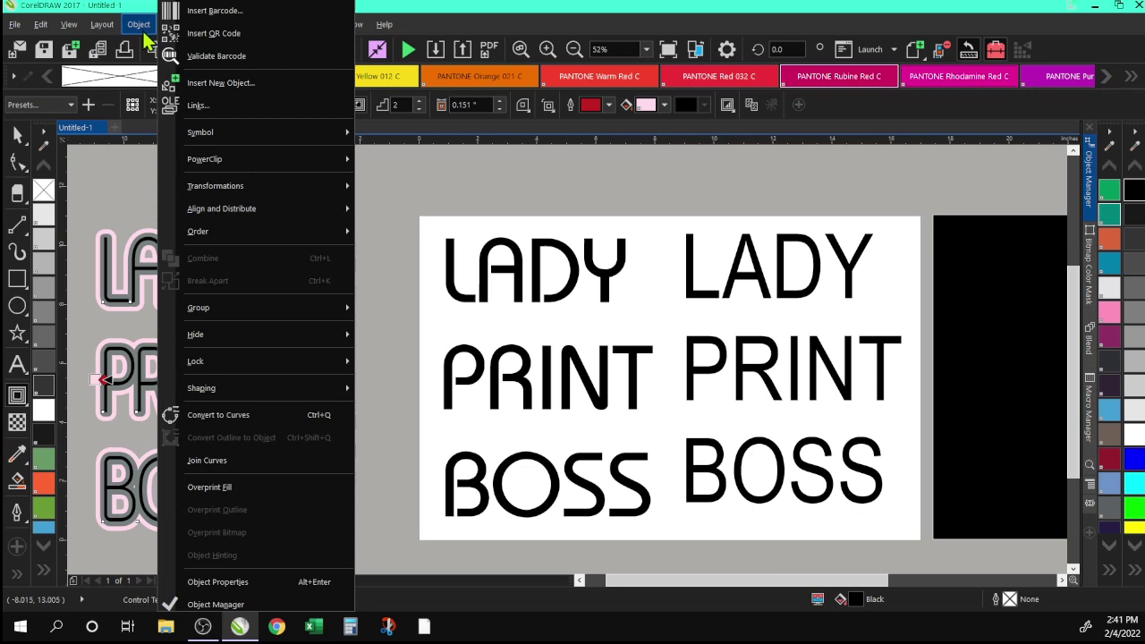
{"action": "mouse_move", "coordinate": [206, 307]}
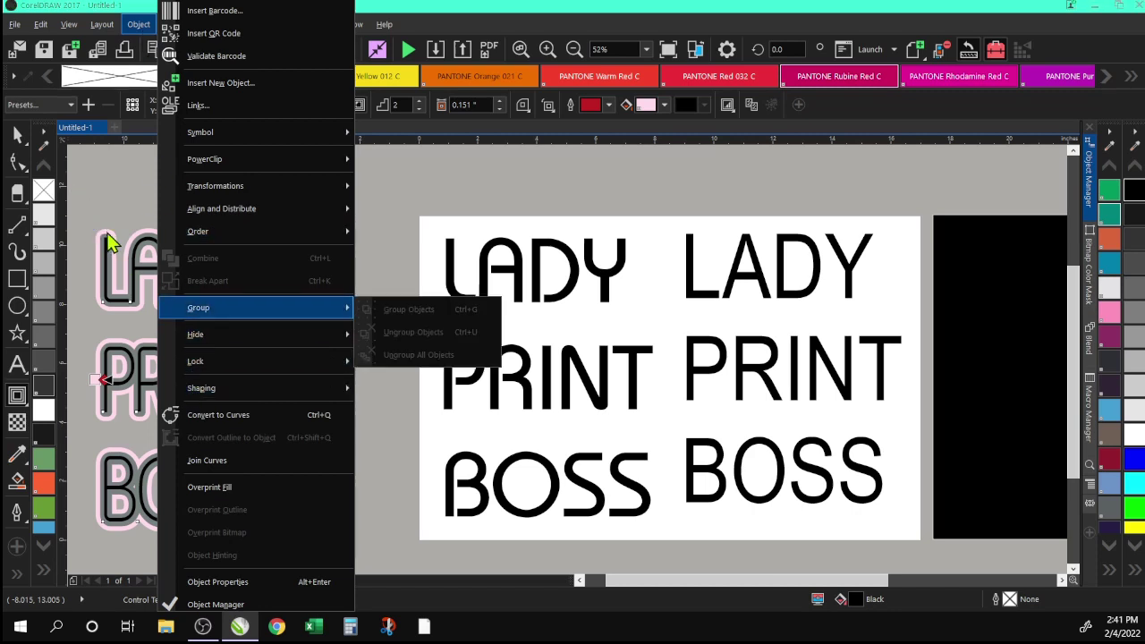
Select the thin text's contour group and break it apart from the original lettering.
{"action": "left_click", "coordinate": [102, 241]}
{"action": "left_click", "coordinate": [109, 238]}
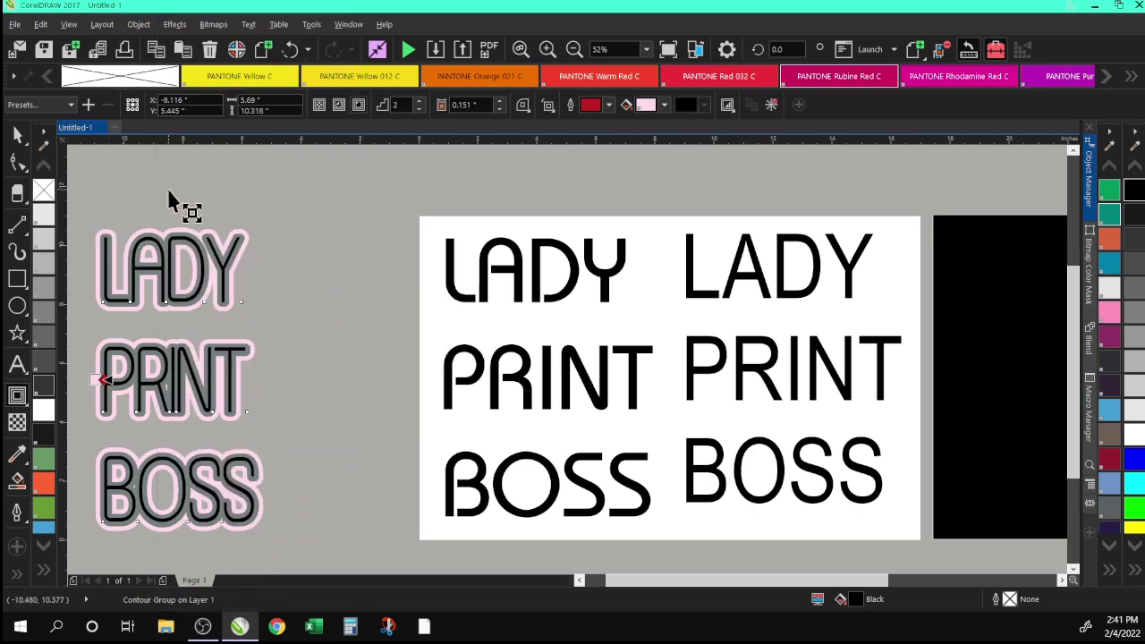
{"action": "left_click", "coordinate": [419, 108]}
{"action": "left_click", "coordinate": [139, 25]}
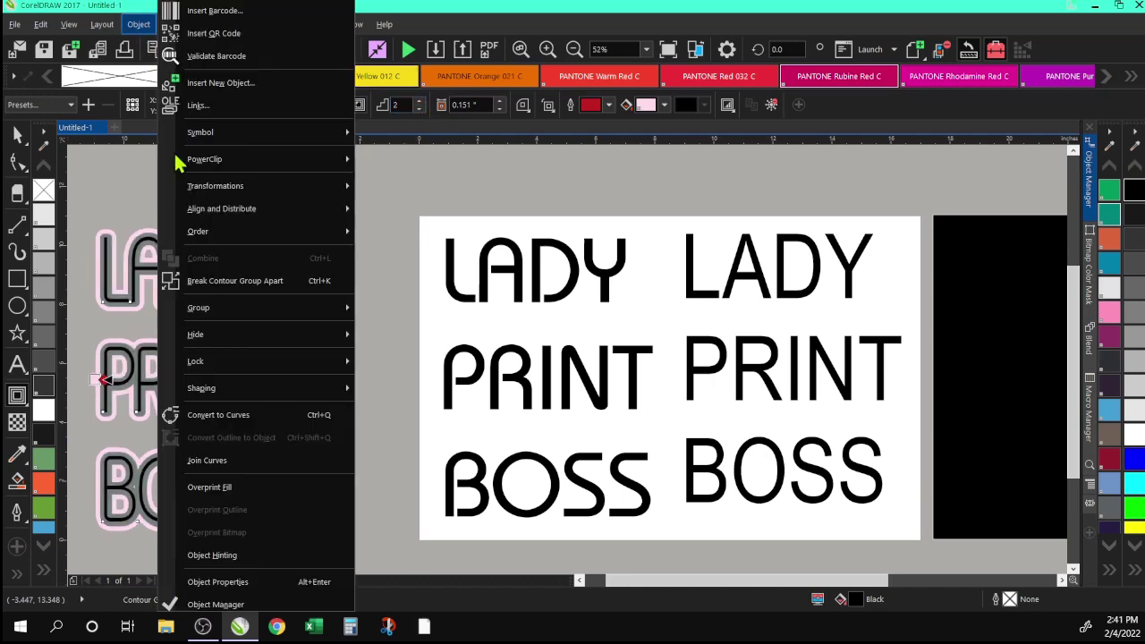
{"action": "left_click", "coordinate": [255, 282]}
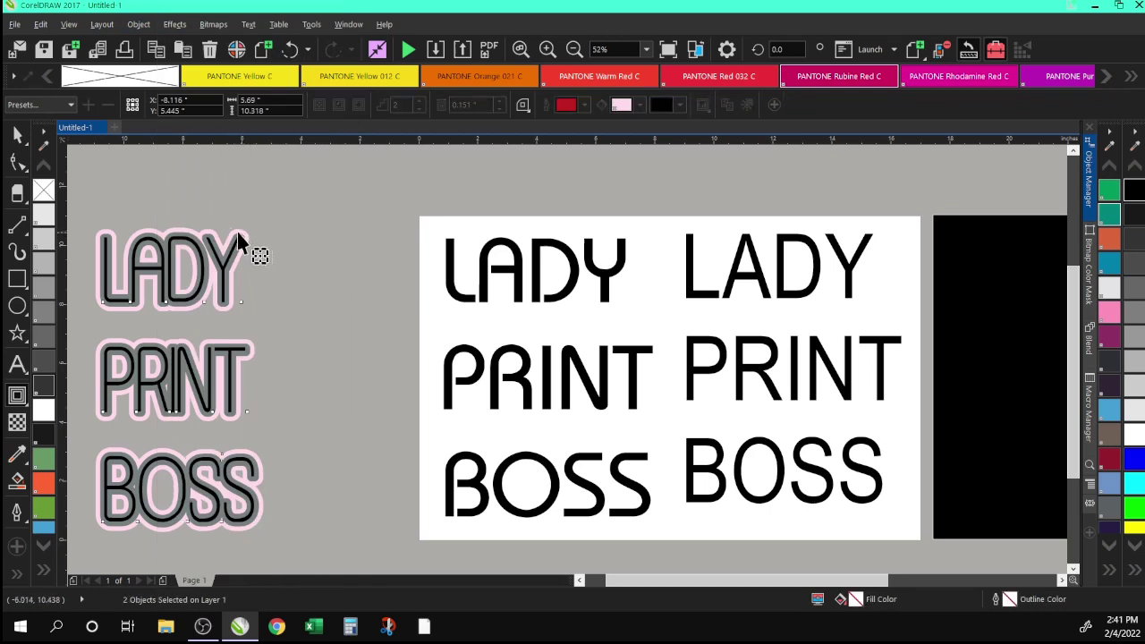
Move the separated contour shapes off the thin lettering as a trial, and undo the move.
{"action": "left_click", "coordinate": [17, 134]}
{"action": "left_click", "coordinate": [153, 217]}
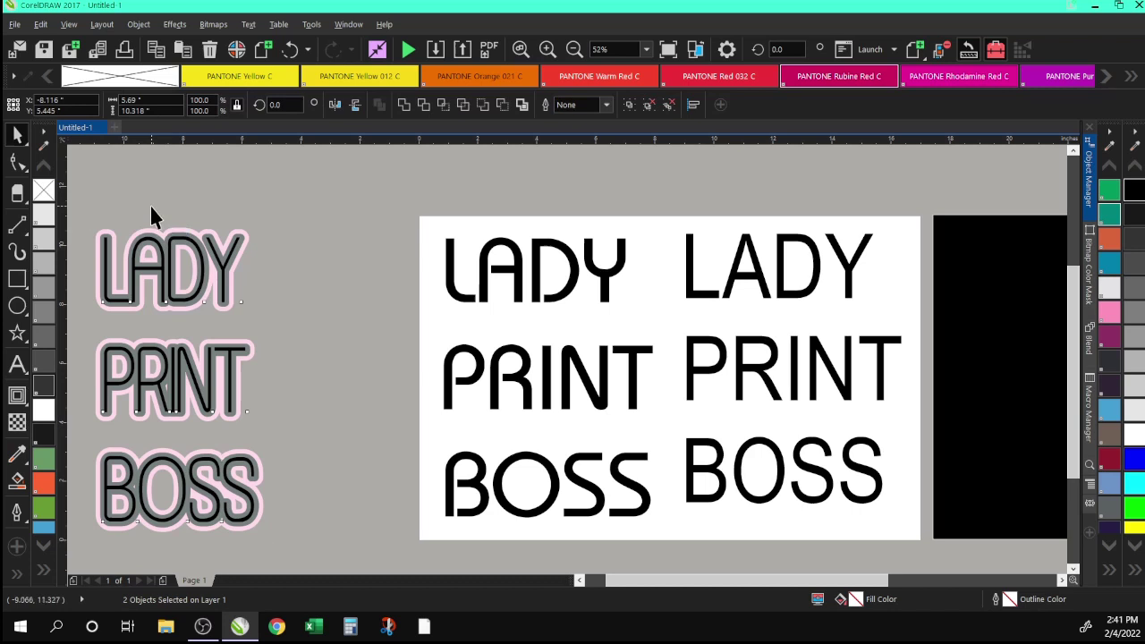
{"action": "left_click_drag", "start_coordinate": [171, 233], "coordinate": [226, 223]}
{"action": "left_click", "coordinate": [292, 50]}
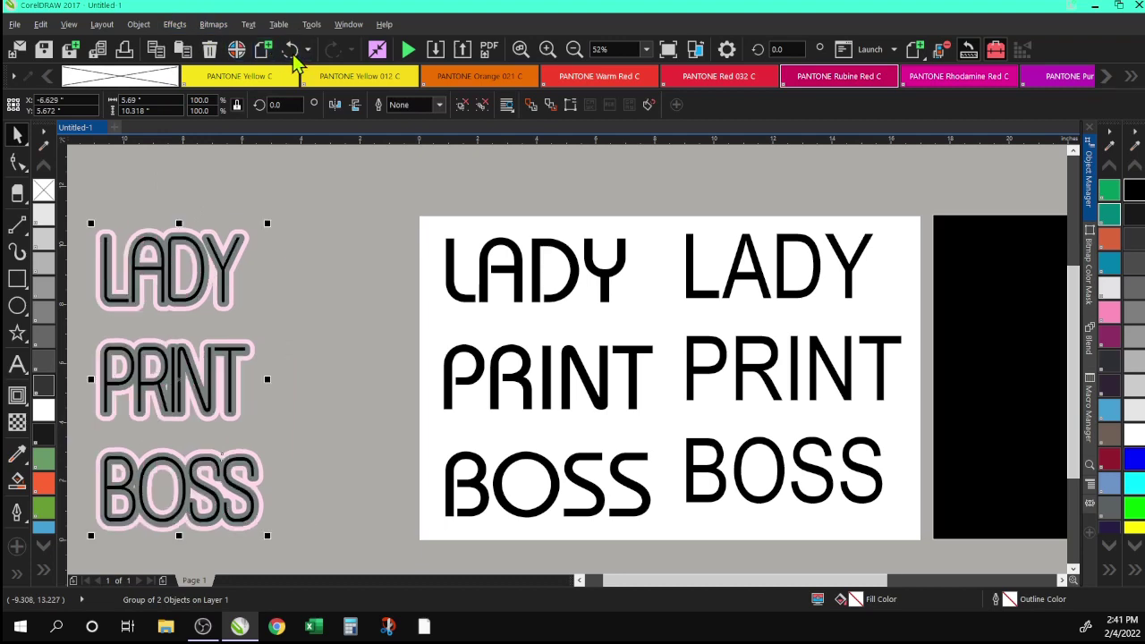
Ungroup the separated contour shapes around the thin lettering into individual objects and clear the selection.
{"action": "left_click", "coordinate": [138, 24]}
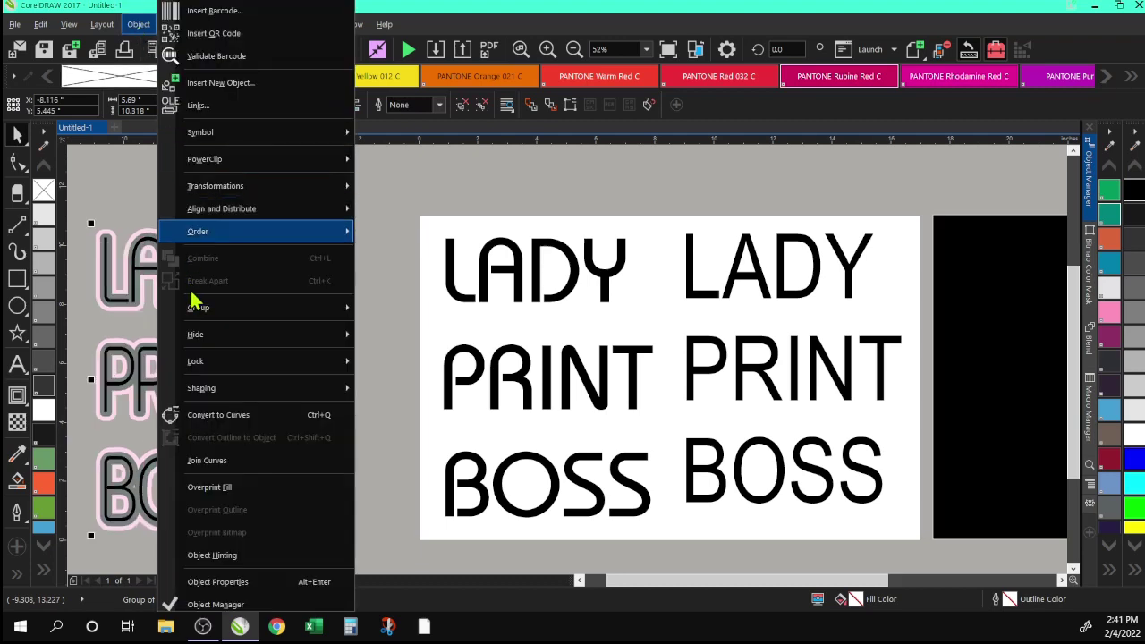
{"action": "mouse_move", "coordinate": [197, 310]}
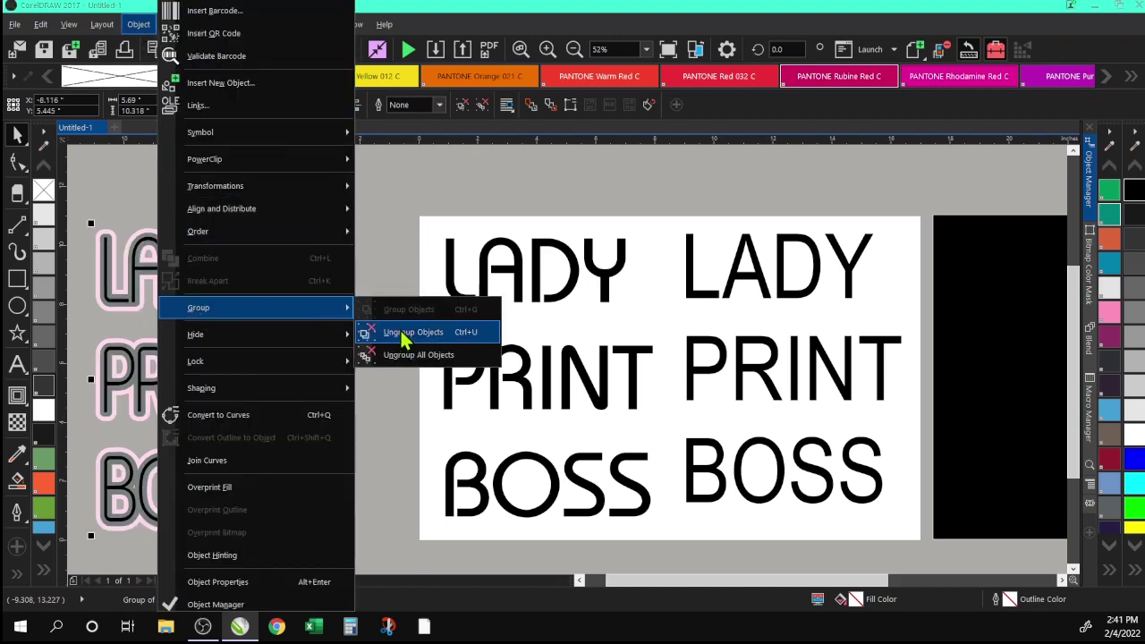
{"action": "left_click", "coordinate": [402, 332]}
{"action": "left_click", "coordinate": [329, 254]}
Move the grey inner contour aside from the pink one as a trial, and undo the move.
{"action": "left_click", "coordinate": [245, 239]}
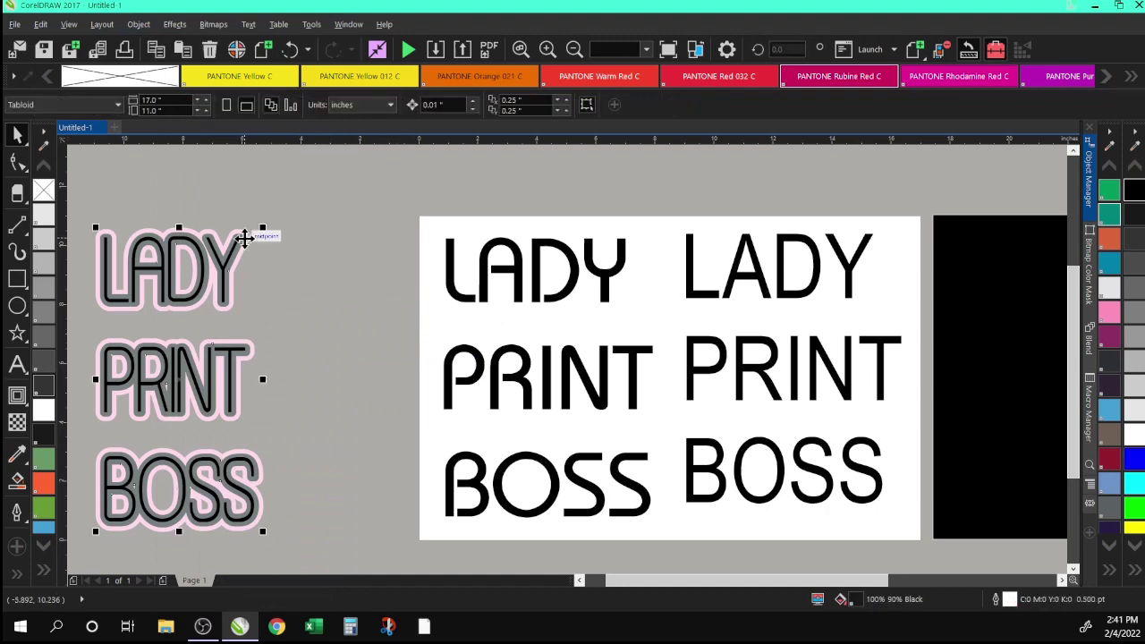
{"action": "left_click_drag", "start_coordinate": [245, 238], "coordinate": [301, 244]}
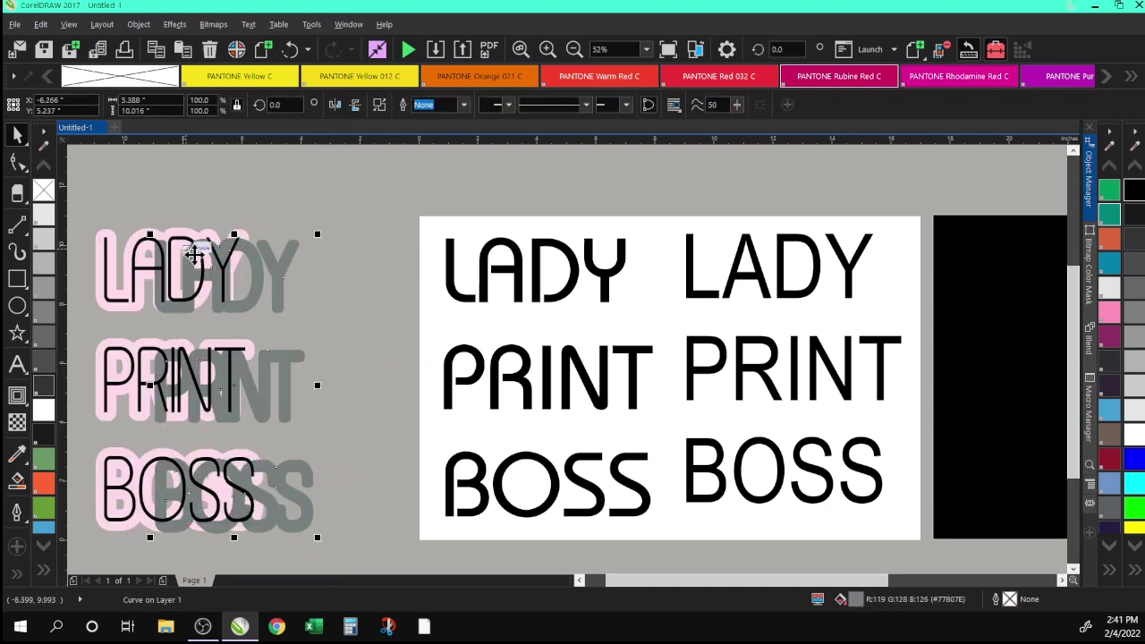
{"action": "left_click", "coordinate": [291, 50]}
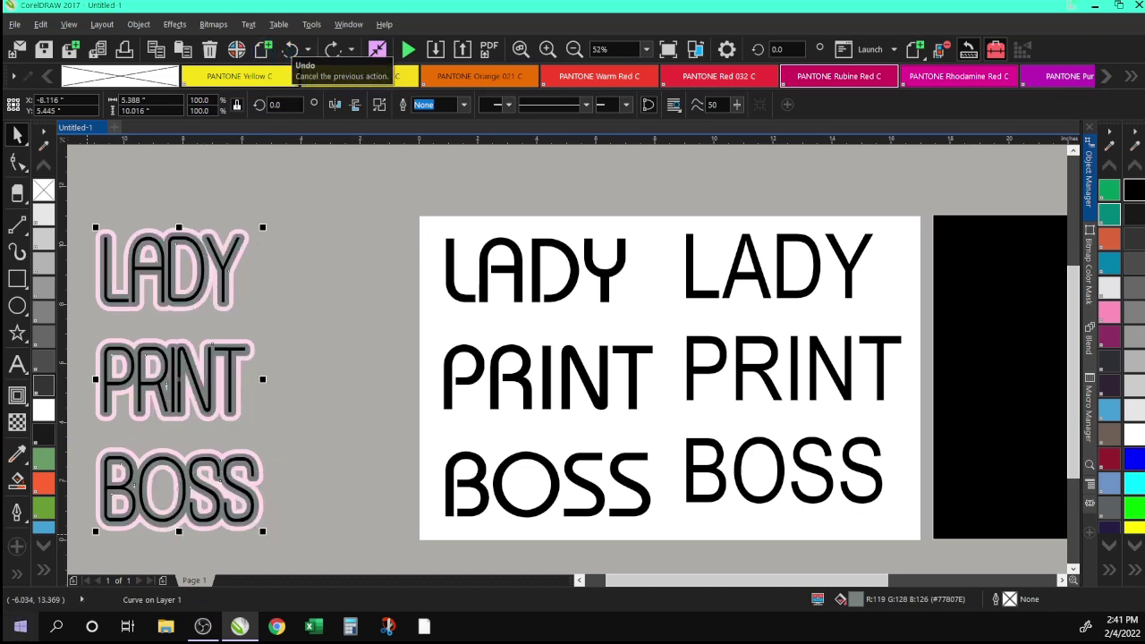
Move the Bahamas text partly off the page toward the contoured copy and give it a 1-step outside contour with a 0.101-inch offset.
{"action": "left_click", "coordinate": [444, 276]}
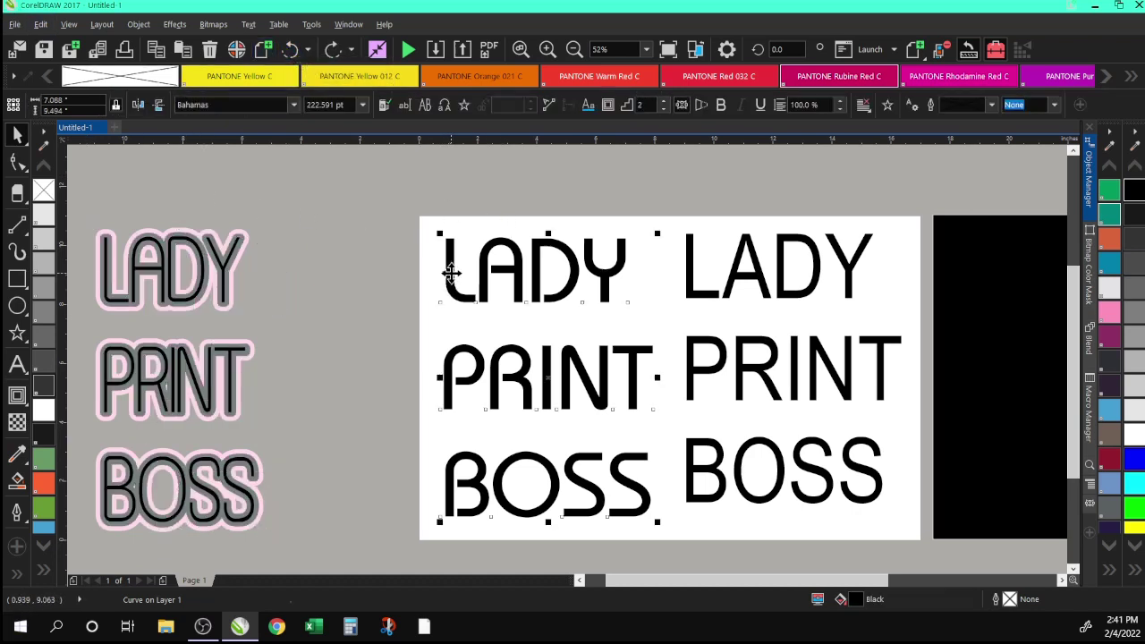
{"action": "left_click_drag", "start_coordinate": [445, 275], "coordinate": [367, 270]}
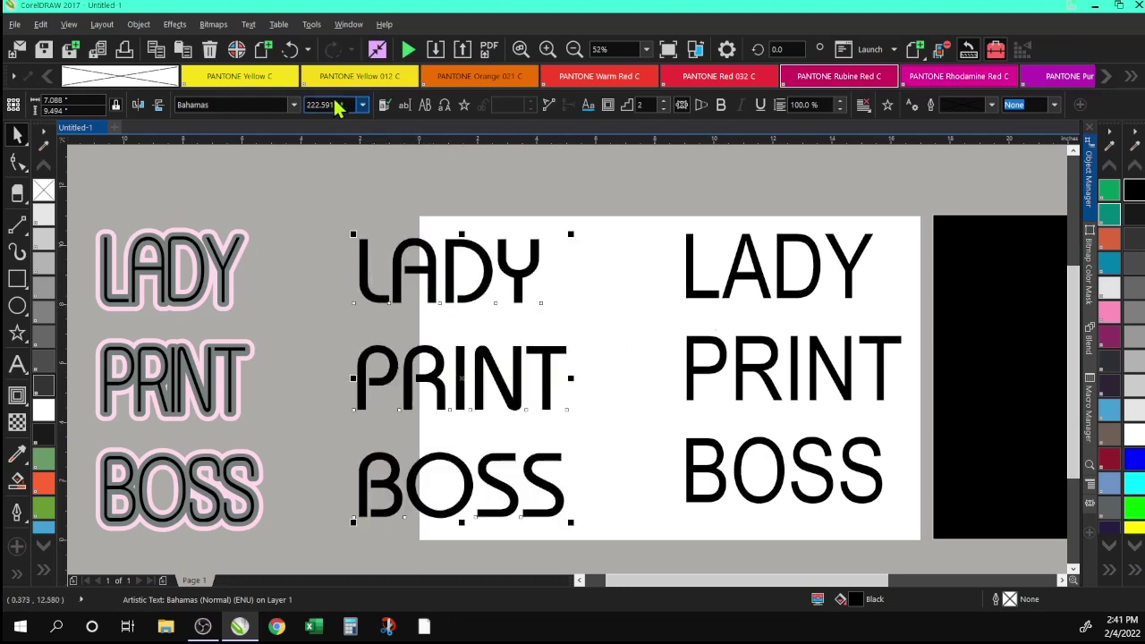
{"action": "left_click", "coordinate": [21, 399]}
{"action": "left_click", "coordinate": [357, 104]}
{"action": "left_click", "coordinate": [499, 110]}
{"action": "left_click", "coordinate": [499, 110]}
{"action": "left_click", "coordinate": [499, 110]}
{"action": "left_click", "coordinate": [499, 100]}
{"action": "left_click", "coordinate": [547, 49]}
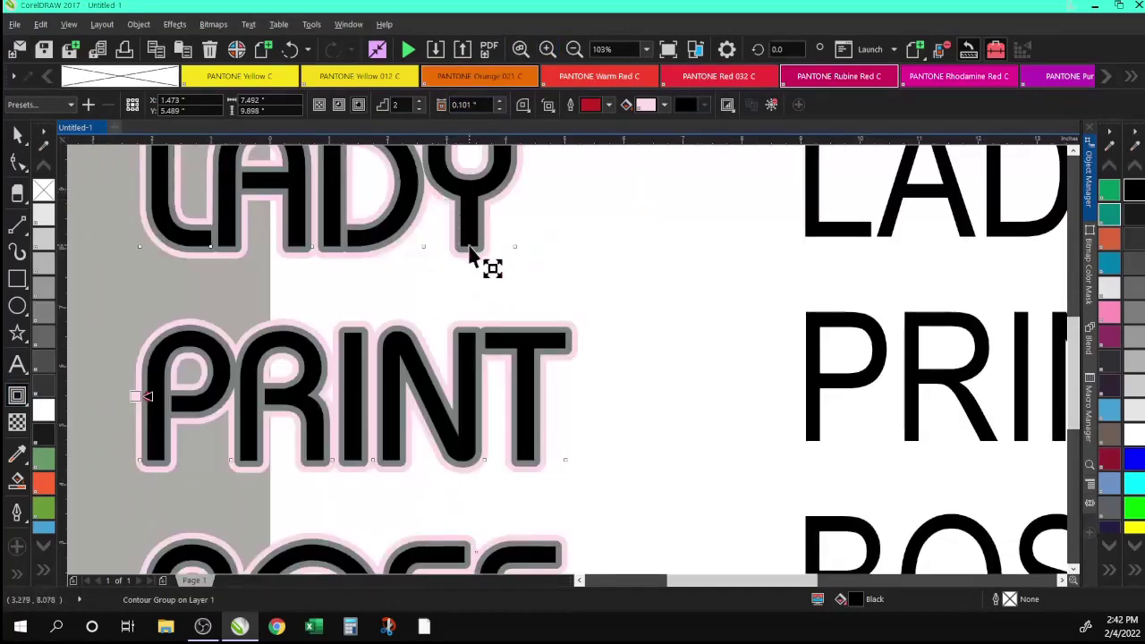
{"action": "scroll", "coordinate": [515, 225], "scroll_direction": "up", "scroll_amount": 1}
{"action": "left_click", "coordinate": [419, 110]}
Fill the Bahamas text with dark red and change its contour's fill color to yellow.
{"action": "left_click", "coordinate": [18, 139]}
{"action": "left_click_drag", "start_coordinate": [741, 579], "coordinate": [702, 579]}
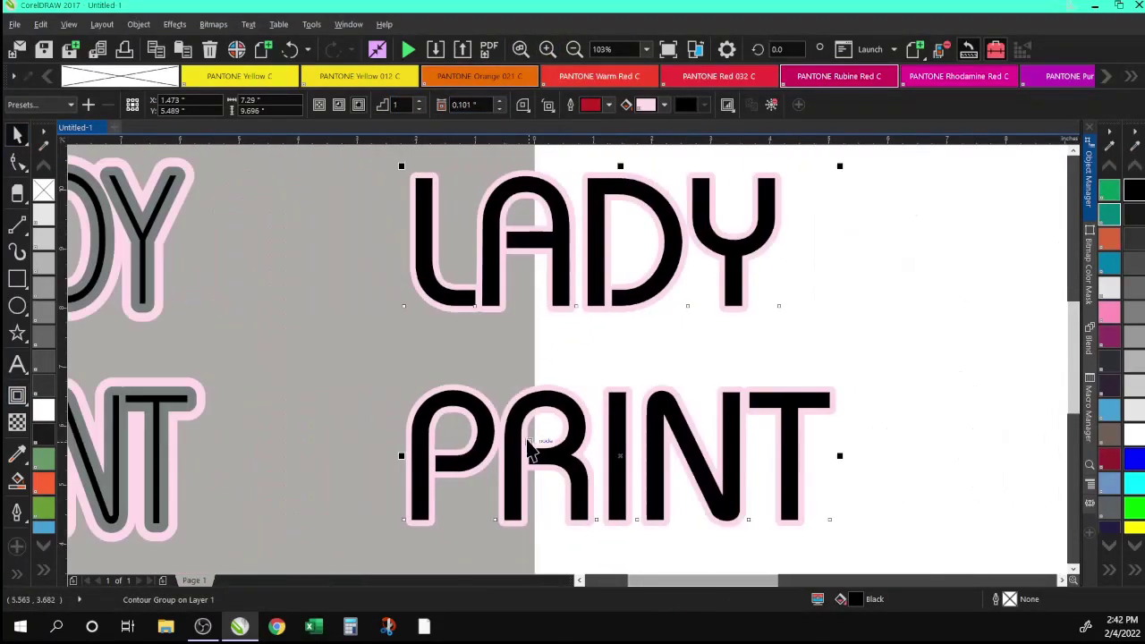
{"action": "left_click", "coordinate": [1108, 458]}
{"action": "left_click", "coordinate": [664, 104]}
{"action": "left_click", "coordinate": [672, 208]}
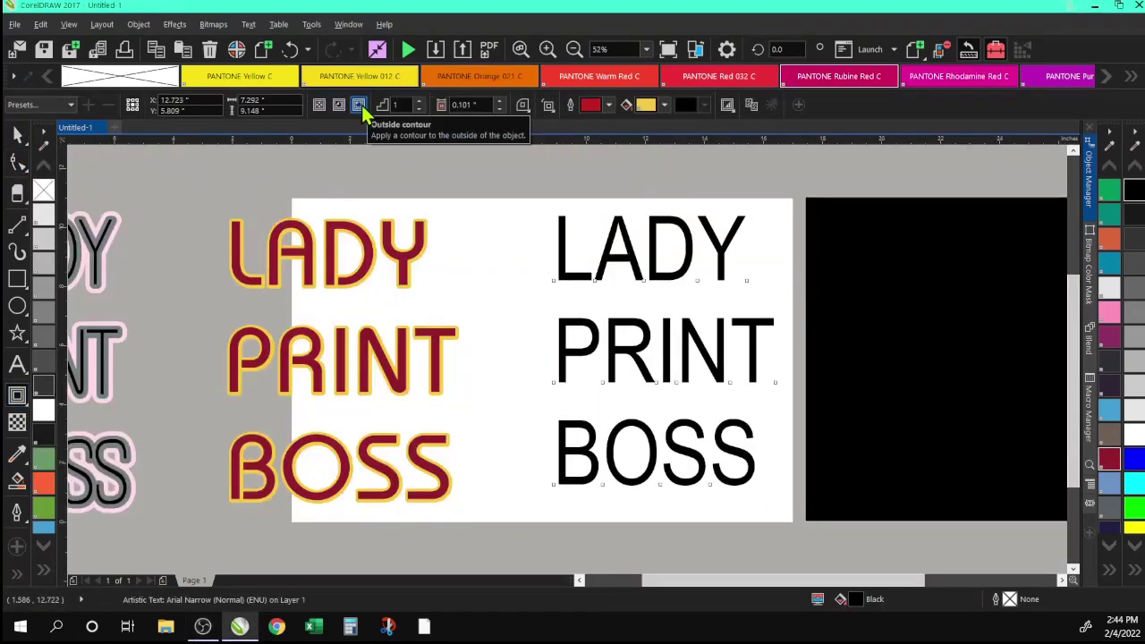
Apply an outside contour with 3 steps to the Arial Narrow text and raise its contour offset above 0.101 inch.
{"action": "left_click", "coordinate": [360, 107]}
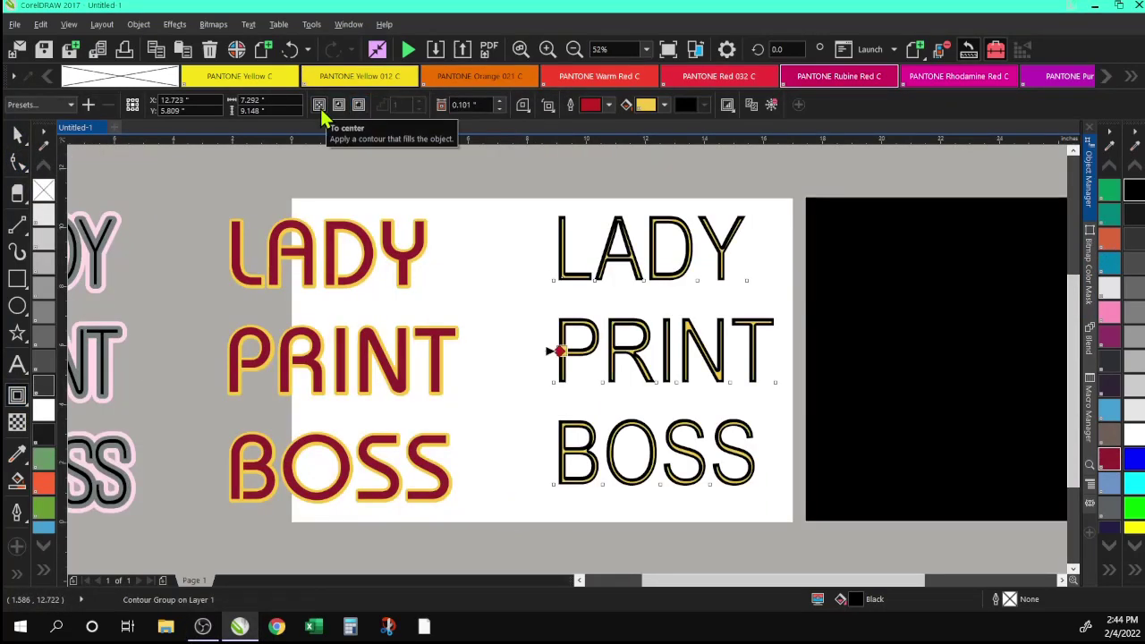
{"action": "left_click", "coordinate": [418, 100]}
{"action": "left_click", "coordinate": [417, 100]}
{"action": "left_click", "coordinate": [417, 100]}
{"action": "left_click", "coordinate": [418, 109]}
{"action": "left_click", "coordinate": [417, 109]}
{"action": "left_click", "coordinate": [418, 100]}
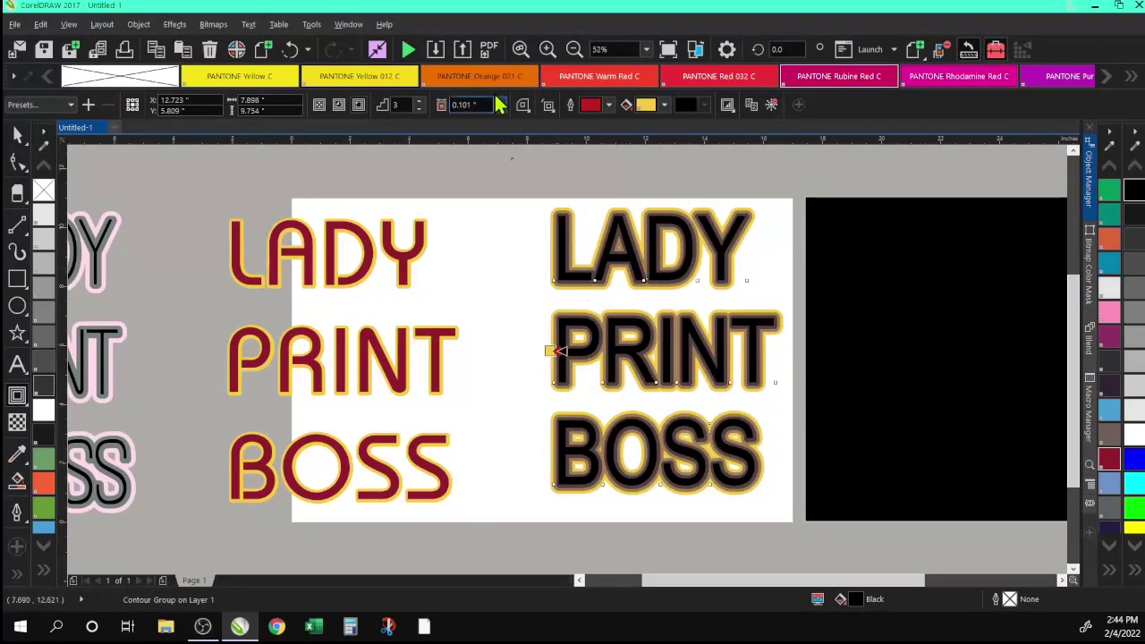
{"action": "left_click", "coordinate": [499, 100]}
{"action": "left_click", "coordinate": [499, 100]}
Widen the letter spacing of the contoured Arial Narrow text with the Shape tool and clear the selection.
{"action": "key", "text": "space"}
{"action": "key", "text": "F10"}
{"action": "left_click_drag", "start_coordinate": [778, 491], "coordinate": [850, 457]}
{"action": "key", "text": "space"}
{"action": "left_click", "coordinate": [845, 210]}
Break the Arial Narrow text's contour group apart and ungroup the contour shapes into individual objects.
{"action": "key", "text": "F3"}
{"action": "left_click", "coordinate": [633, 298]}
{"action": "left_click", "coordinate": [137, 24]}
{"action": "left_click", "coordinate": [229, 279]}
{"action": "left_click", "coordinate": [137, 24]}
{"action": "mouse_move", "coordinate": [267, 308]}
{"action": "left_click", "coordinate": [394, 338]}
{"action": "left_click", "coordinate": [528, 346]}
Move the separated contour layers apart as a trial, and undo the moves.
{"action": "left_click_drag", "start_coordinate": [558, 347], "coordinate": [582, 301]}
{"action": "left_click", "coordinate": [547, 49]}
{"action": "left_click_drag", "start_coordinate": [565, 216], "coordinate": [546, 178]}
{"action": "left_click_drag", "start_coordinate": [631, 213], "coordinate": [603, 183]}
{"action": "key", "text": "ctrl+z"}
{"action": "key", "text": "ctrl+z"}
{"action": "key", "text": "ctrl+z"}
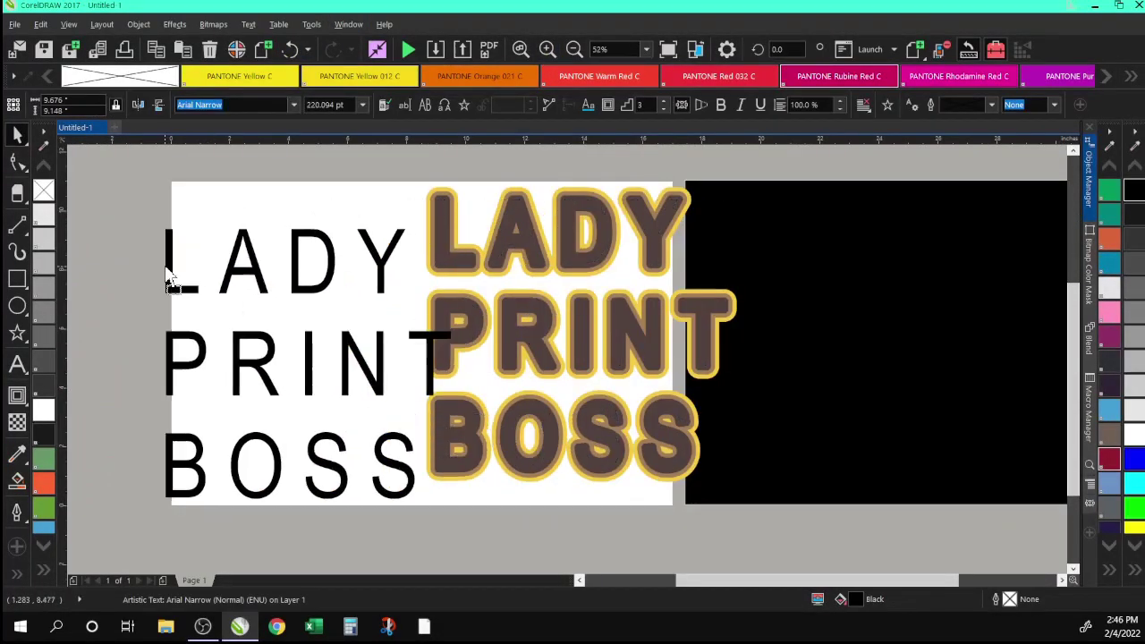
Move the thin black lettering completely off the page, clear of the contour shapes.
{"action": "left_click_drag", "start_coordinate": [169, 277], "coordinate": [125, 239]}
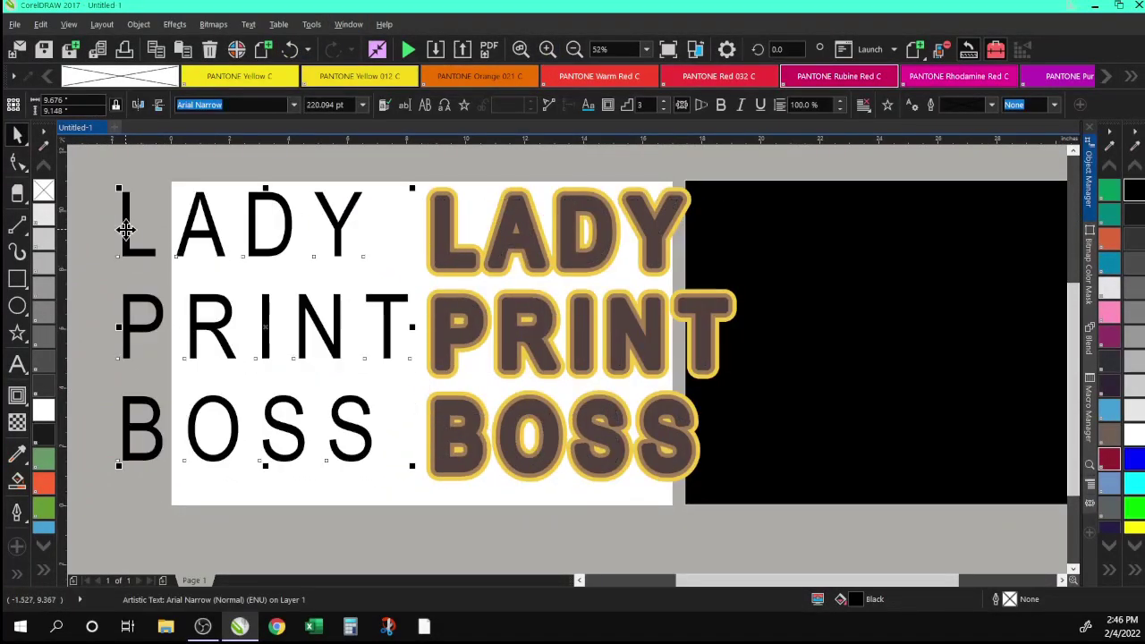
{"action": "scroll", "coordinate": [819, 442], "scroll_direction": "down", "scroll_amount": 1}
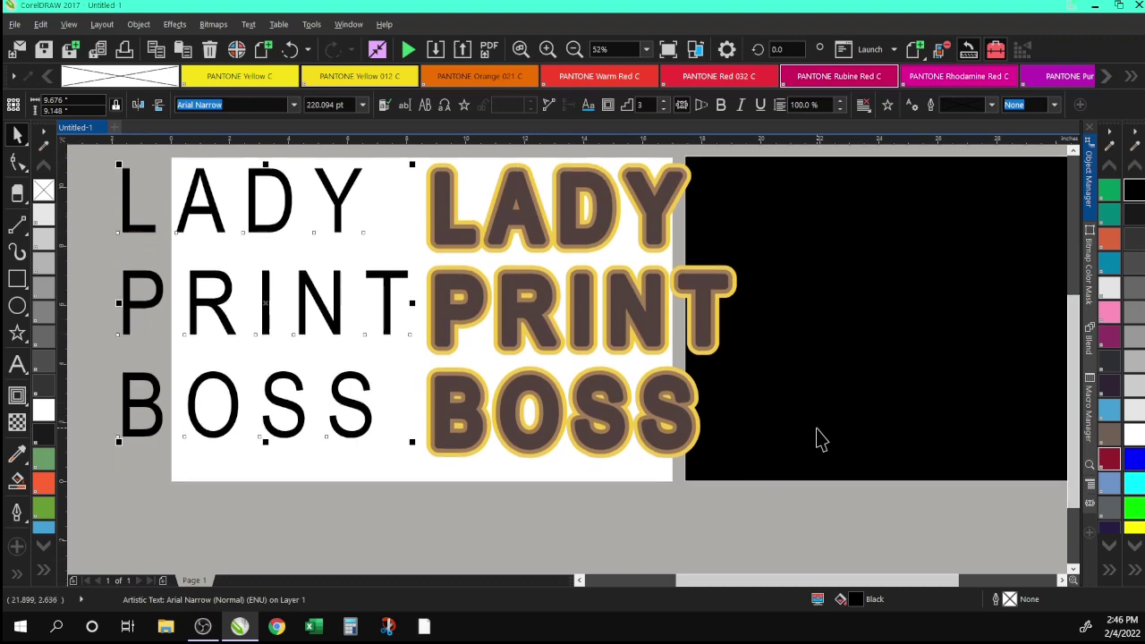
{"action": "left_click", "coordinate": [521, 48]}
{"action": "left_click_drag", "start_coordinate": [202, 250], "coordinate": [166, 240]}
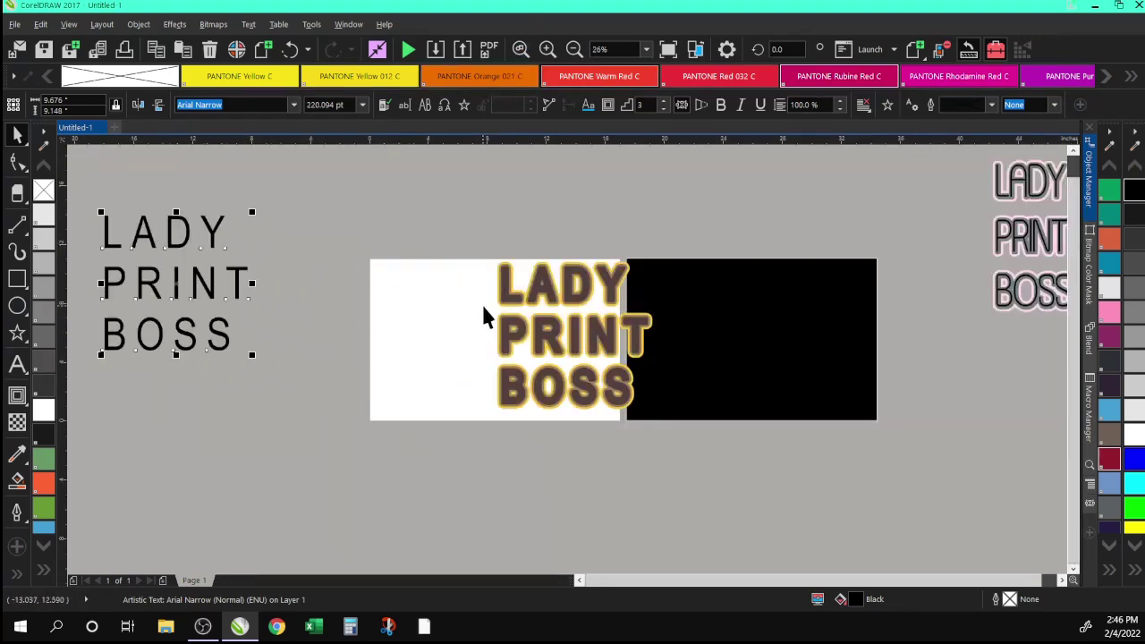
Place the tan contour shape below the thin black text and the yellow contour shape below the dark brown one.
{"action": "left_click", "coordinate": [506, 291]}
{"action": "left_click_drag", "start_coordinate": [505, 290], "coordinate": [112, 402]}
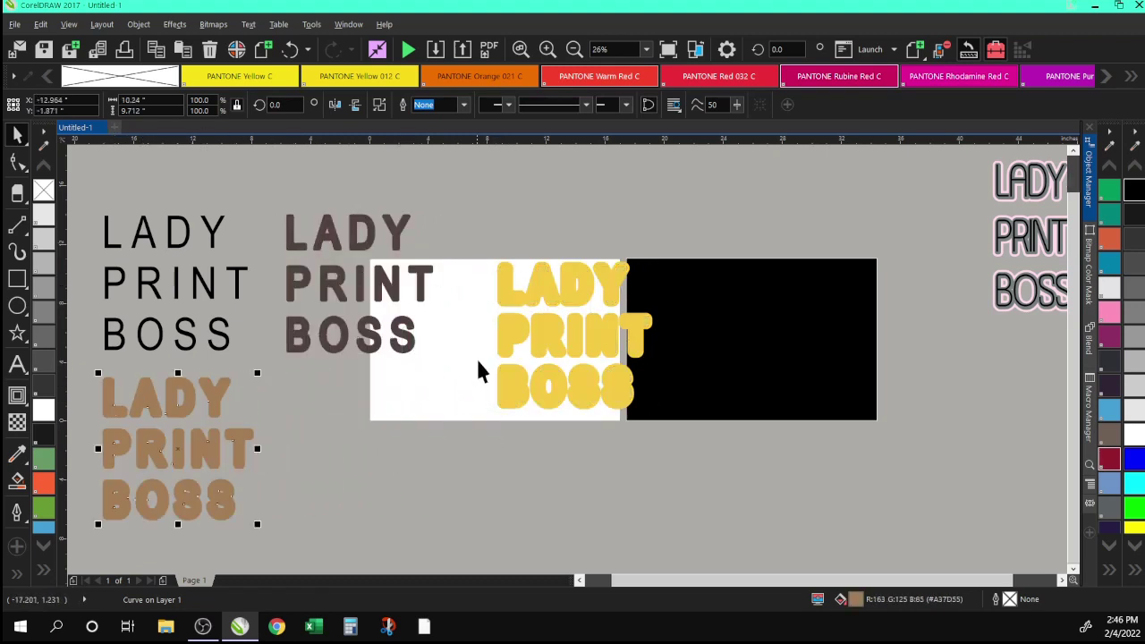
{"action": "left_click", "coordinate": [507, 338]}
{"action": "left_click_drag", "start_coordinate": [517, 327], "coordinate": [305, 445]}
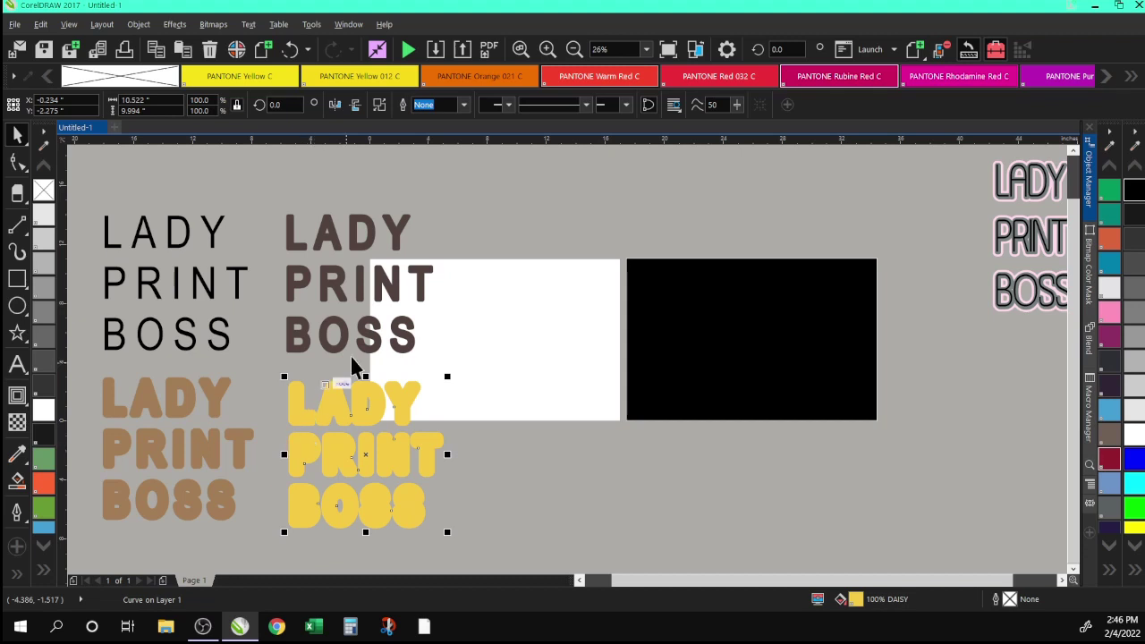
Draw a circle about 2.95 inches across above the white page and clear the selection.
{"action": "left_click", "coordinate": [17, 306]}
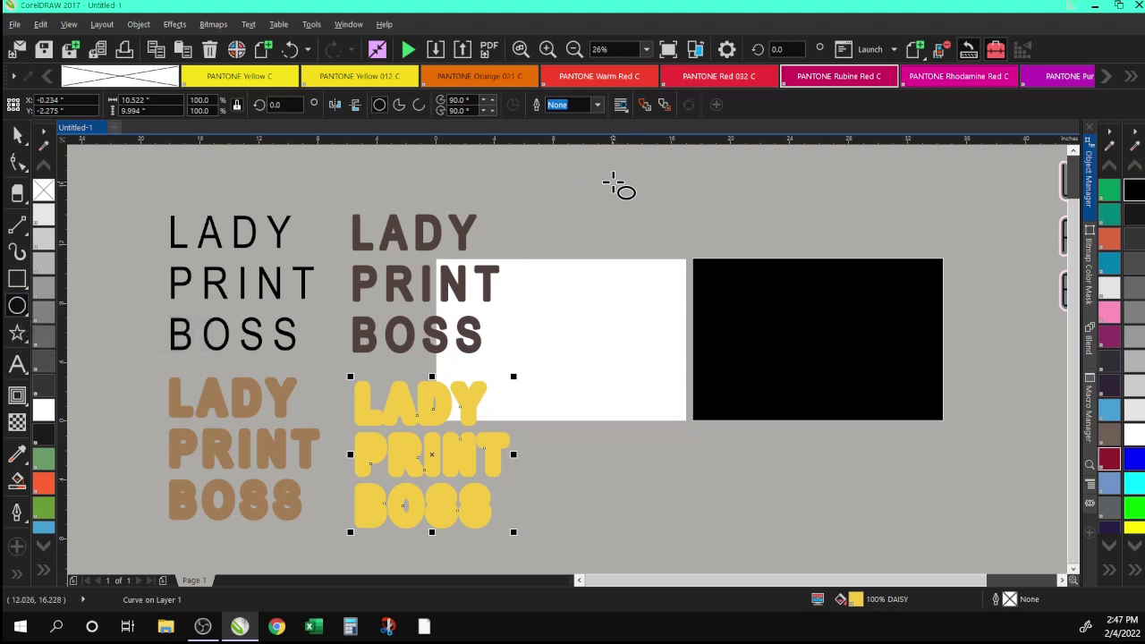
{"action": "left_click_drag", "start_coordinate": [614, 183], "coordinate": [623, 226]}
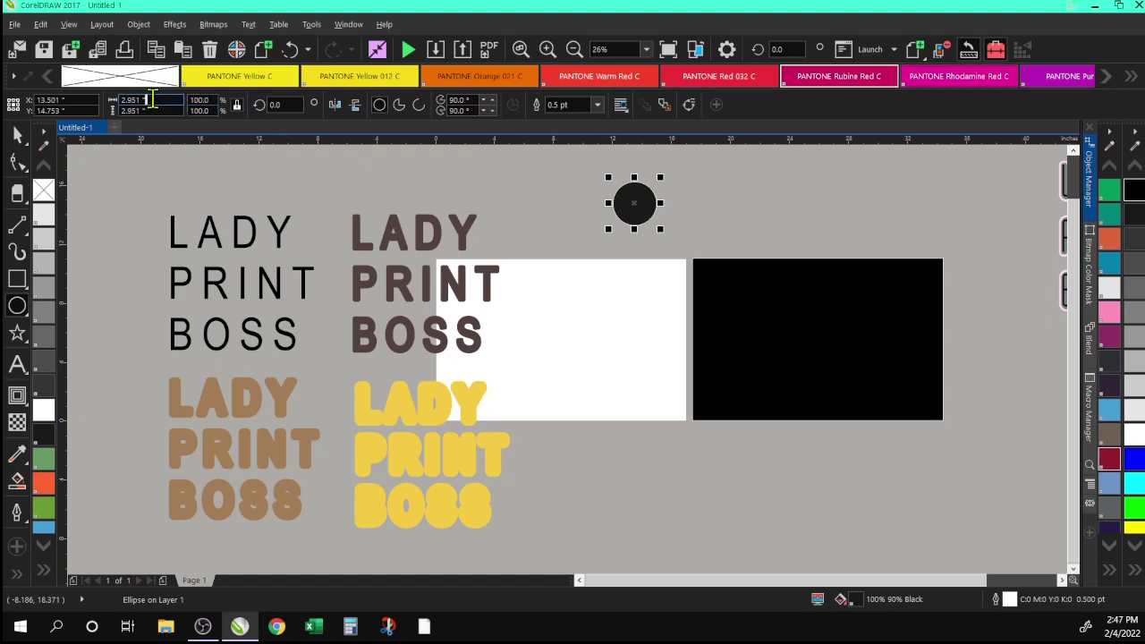
{"action": "left_click", "coordinate": [548, 187]}
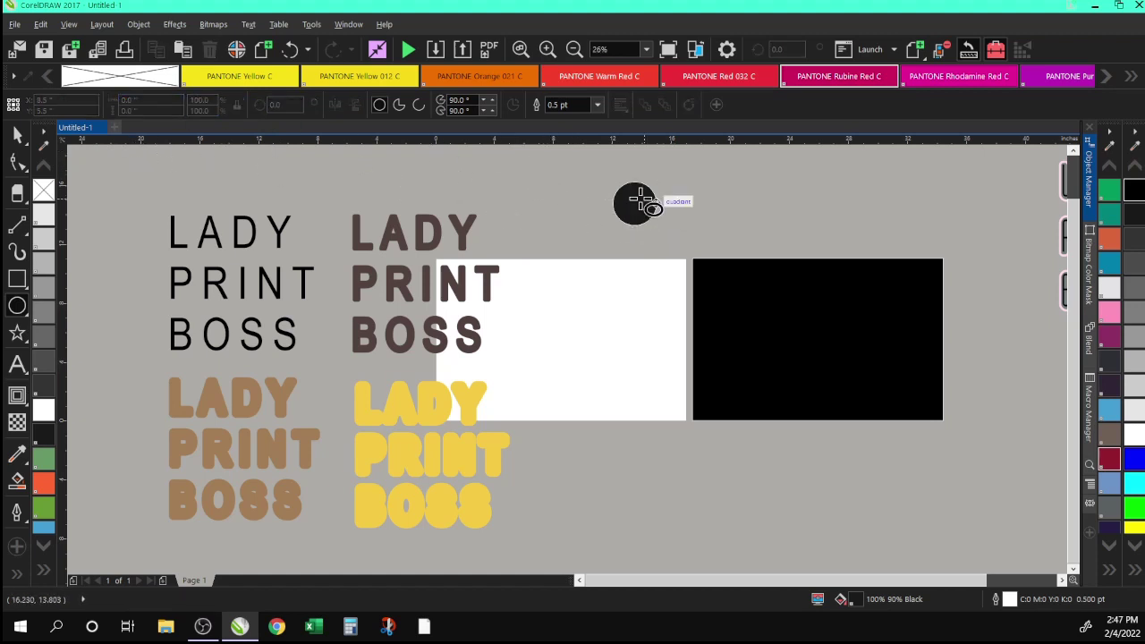
Remove the circle's outline and fill the circle with white.
{"action": "left_click", "coordinate": [18, 135]}
{"action": "left_click", "coordinate": [634, 204]}
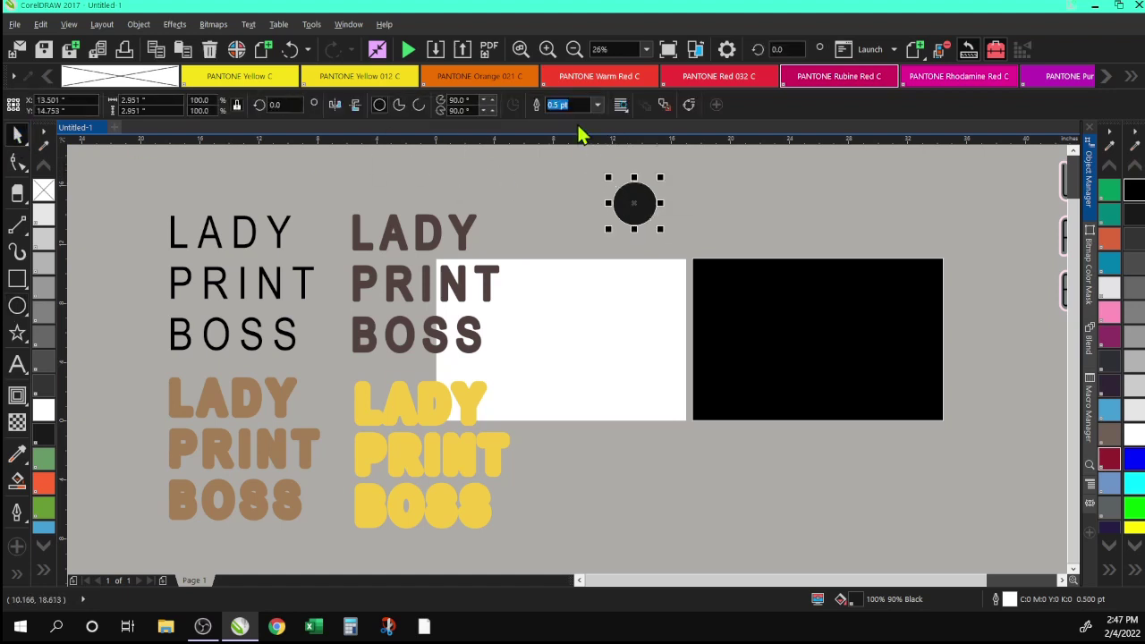
{"action": "left_click", "coordinate": [594, 106]}
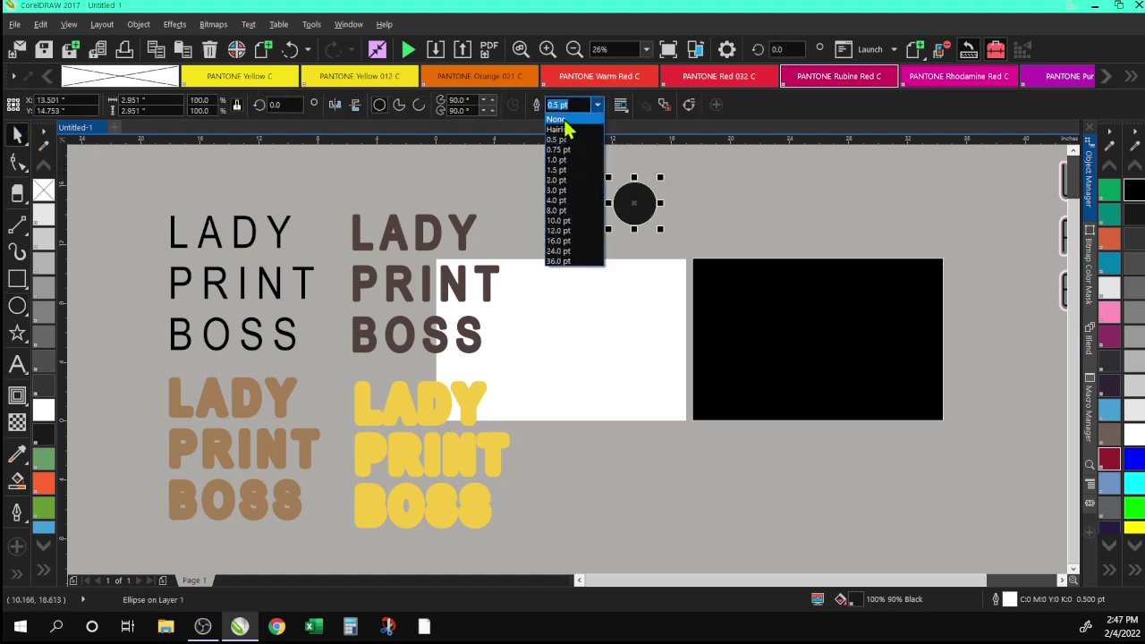
{"action": "left_click", "coordinate": [567, 120]}
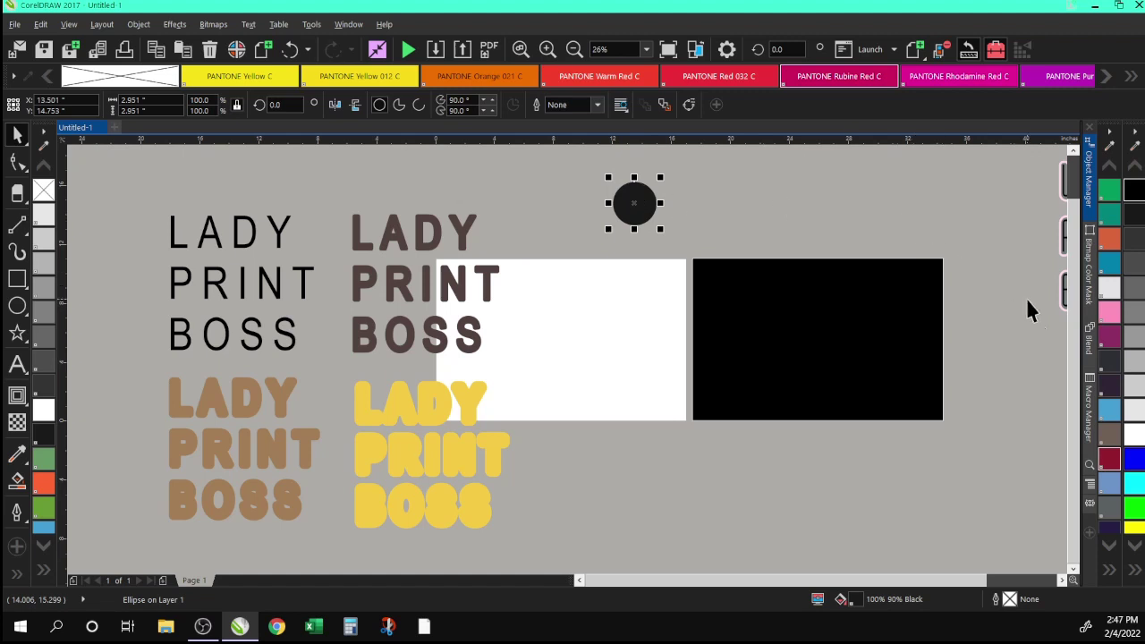
{"action": "left_click", "coordinate": [1133, 437]}
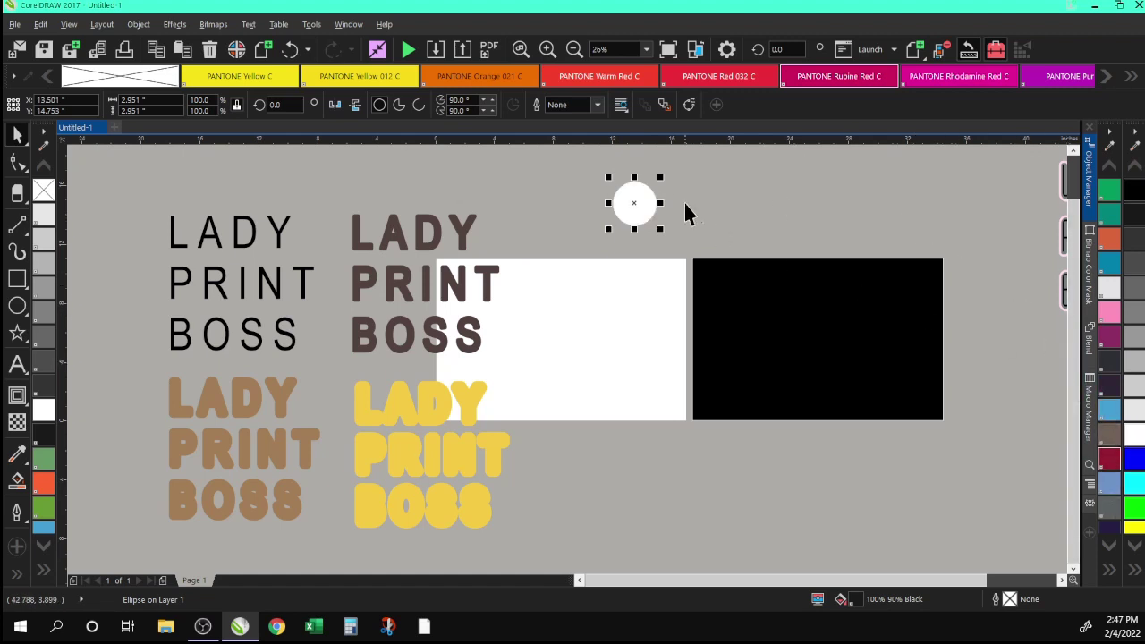
{"action": "left_click", "coordinate": [1134, 384]}
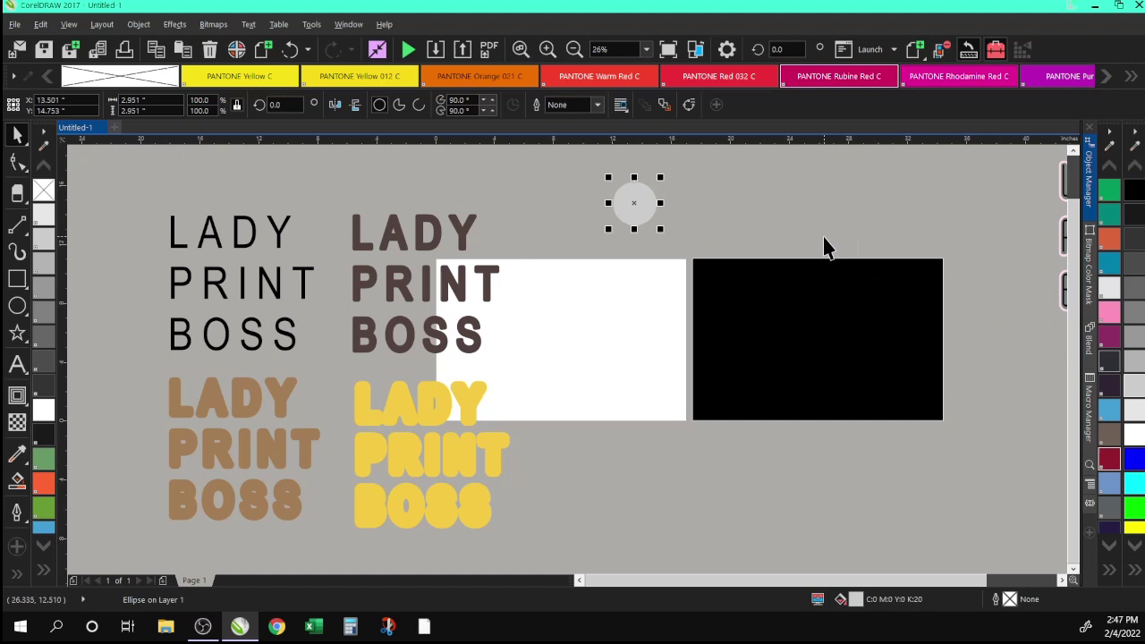
{"action": "left_click", "coordinate": [1133, 437]}
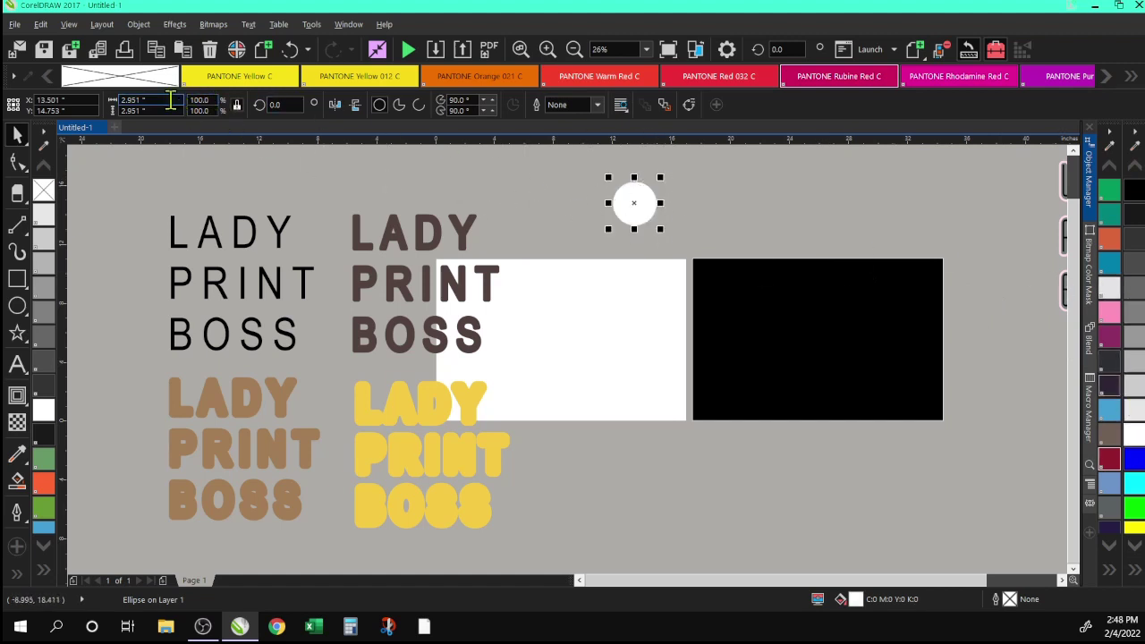
Set the white circle's diameter to 4 mm with the proportions locked.
{"action": "left_click_drag", "start_coordinate": [168, 101], "coordinate": [94, 105]}
{"action": "type", "text": "4mm"}
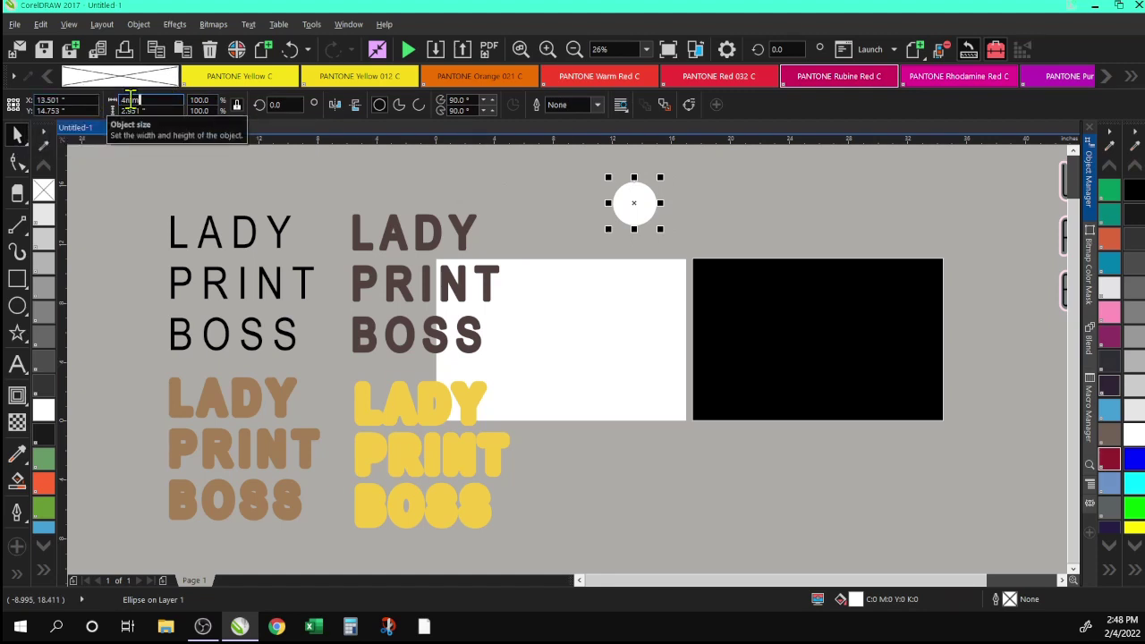
{"action": "key", "text": "Return"}
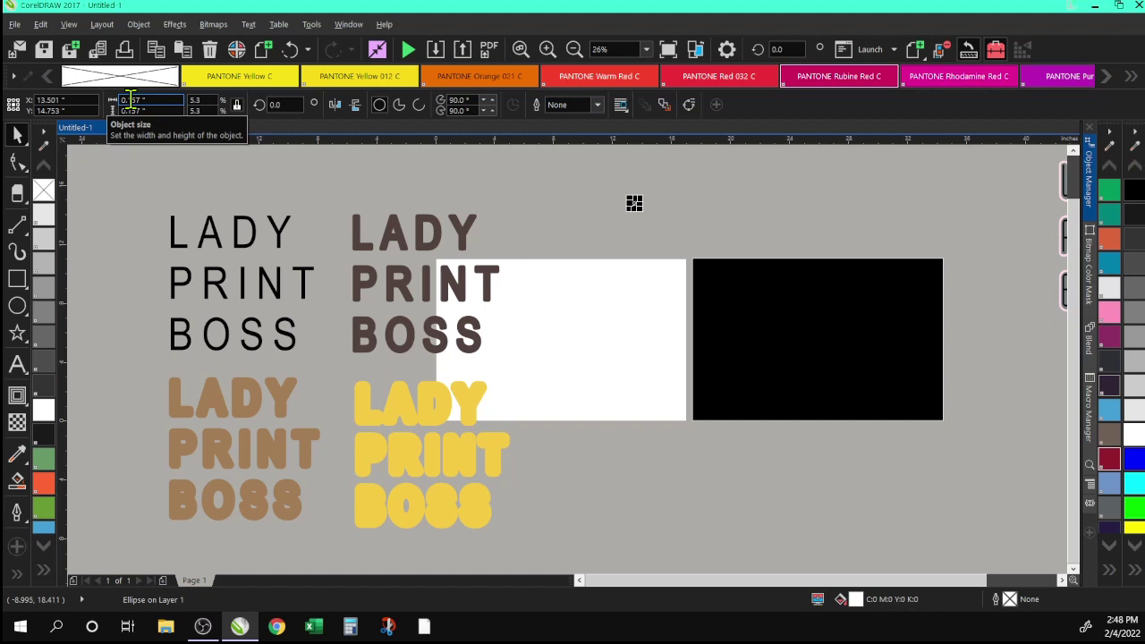
Move the yellow contour shape onto the black rectangle.
{"action": "scroll", "coordinate": [446, 533], "scroll_direction": "up", "scroll_amount": 2}
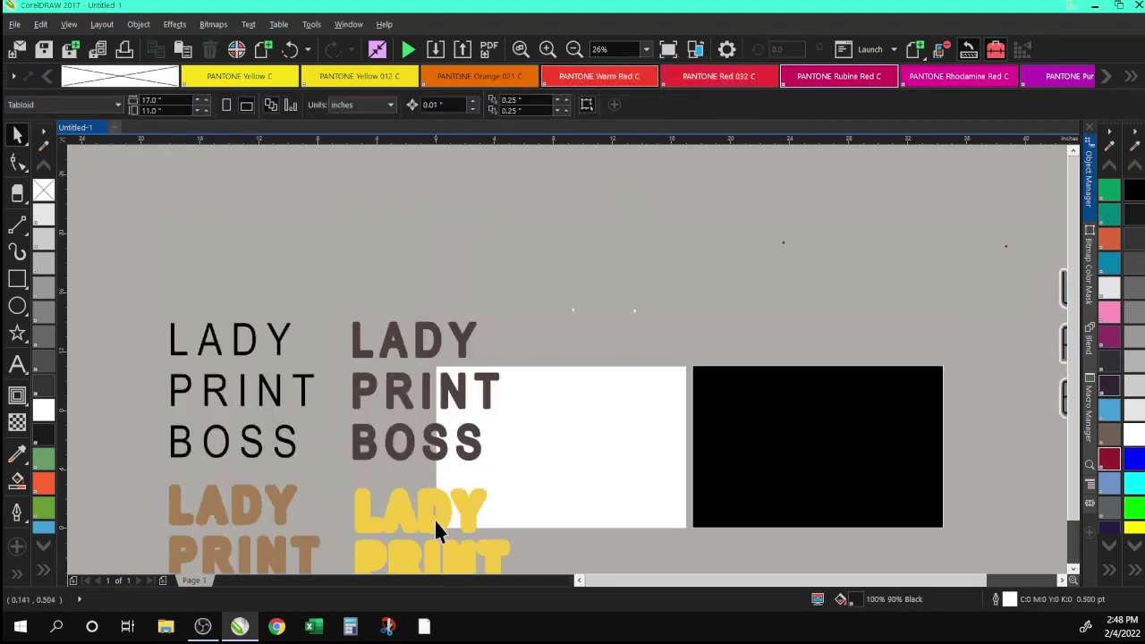
{"action": "left_click", "coordinate": [438, 523]}
{"action": "left_click_drag", "start_coordinate": [437, 516], "coordinate": [813, 401]}
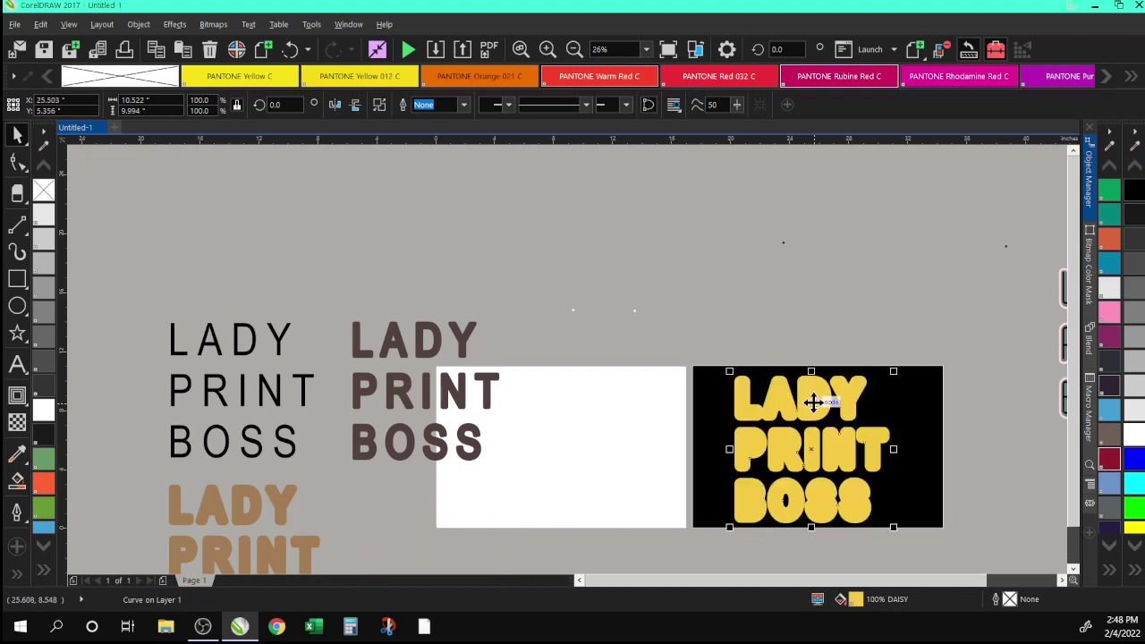
Move the two small white circles together to just above the black rectangle, over the yellow LADY lettering, and deselect them.
{"action": "left_click_drag", "start_coordinate": [802, 581], "coordinate": [859, 581]}
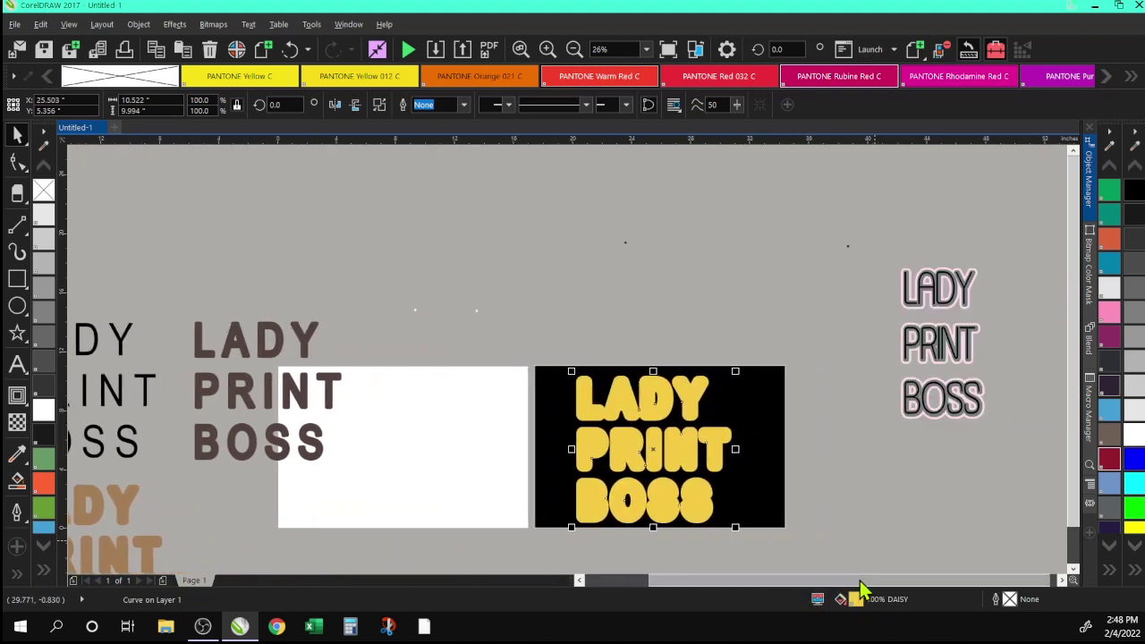
{"action": "left_click", "coordinate": [574, 50]}
{"action": "left_click", "coordinate": [548, 49]}
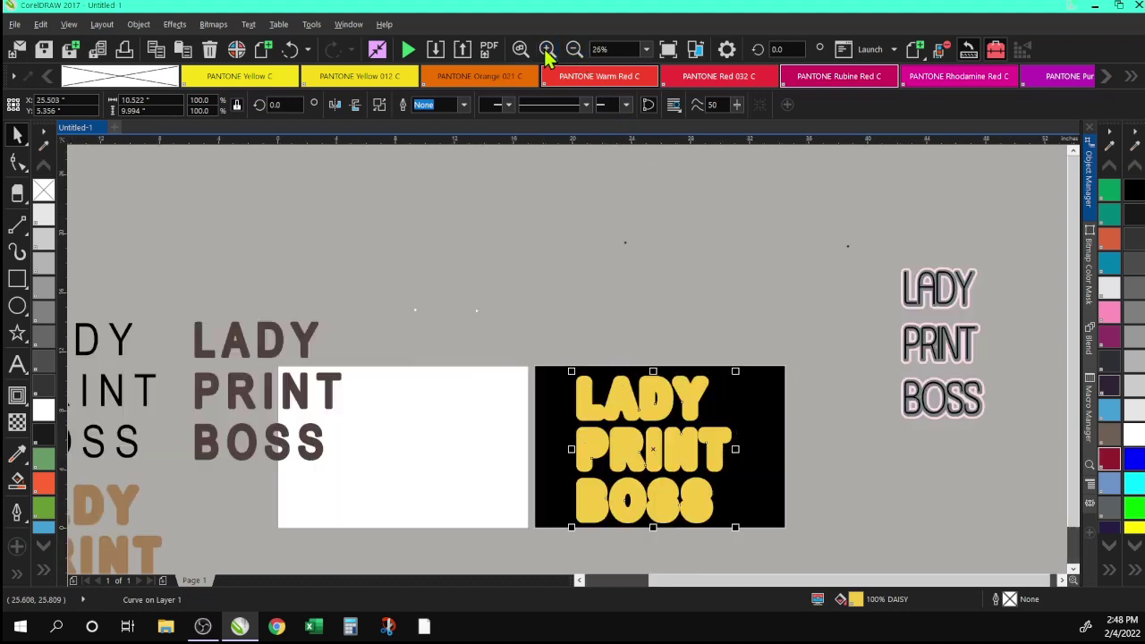
{"action": "left_click", "coordinate": [547, 49]}
{"action": "left_click_drag", "start_coordinate": [1072, 276], "coordinate": [1073, 325]}
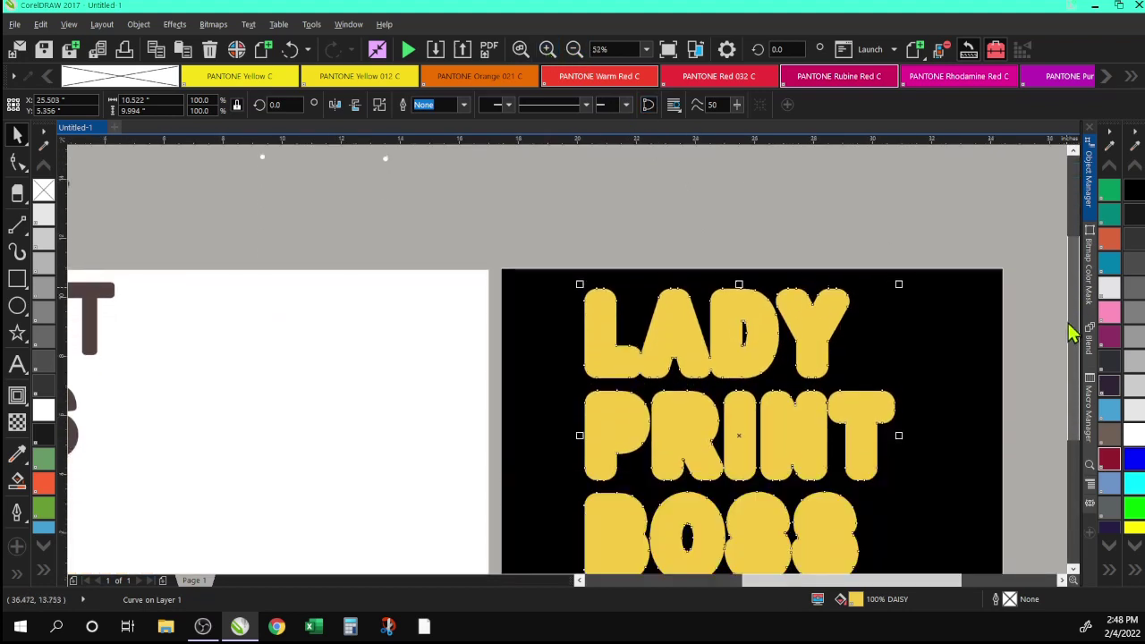
{"action": "left_click", "coordinate": [386, 223]}
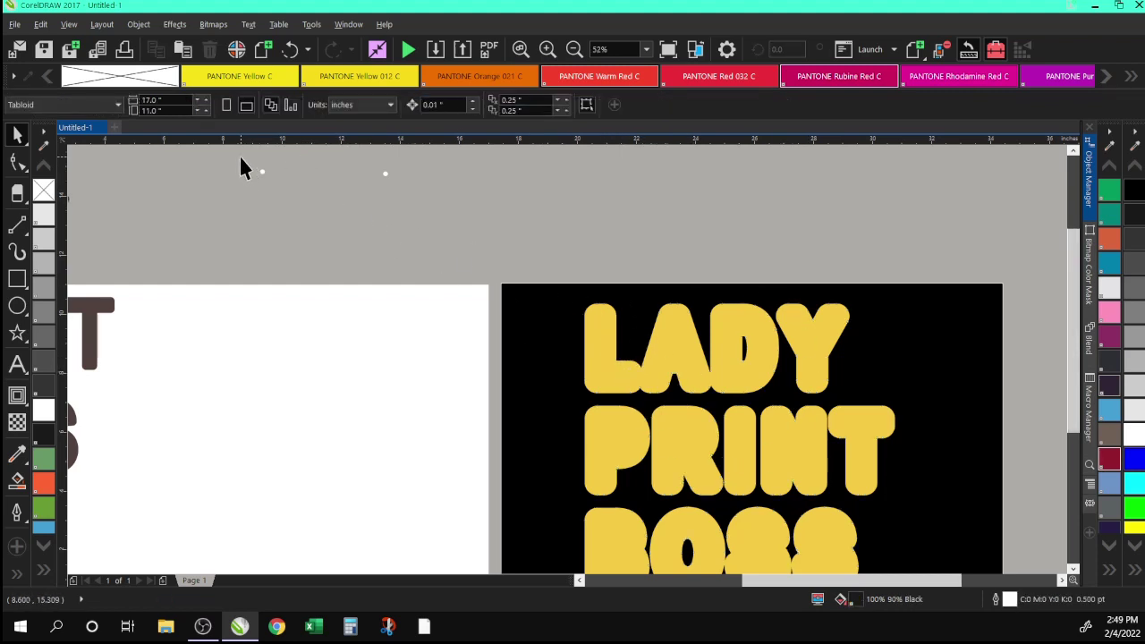
{"action": "left_click_drag", "start_coordinate": [489, 239], "coordinate": [489, 240]}
{"action": "left_click_drag", "start_coordinate": [323, 173], "coordinate": [655, 241]}
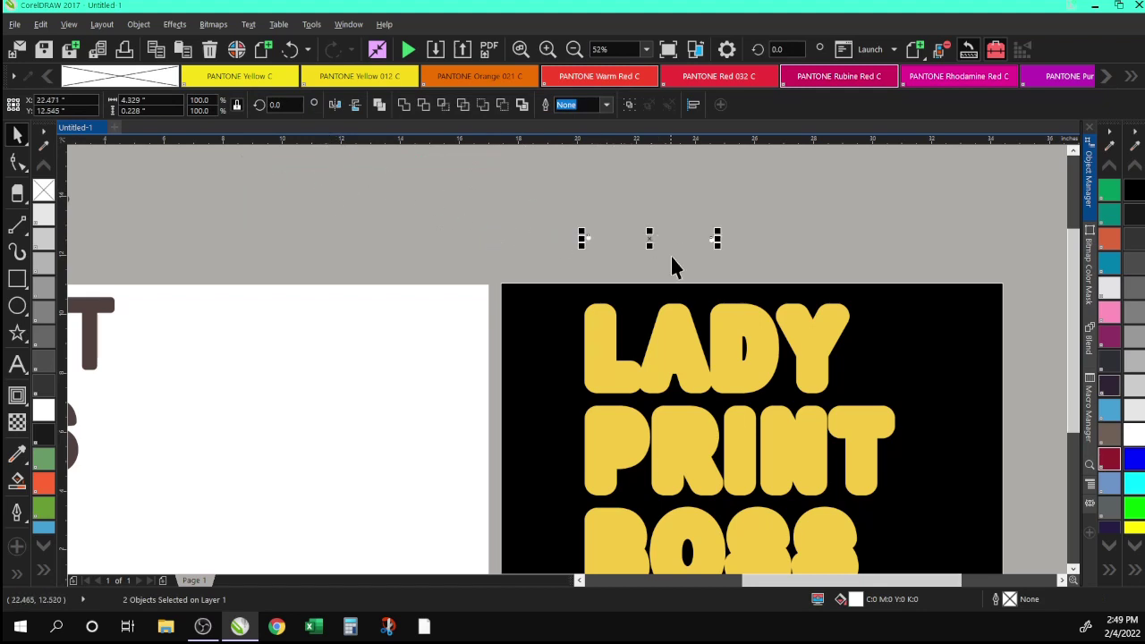
{"action": "left_click", "coordinate": [561, 239]}
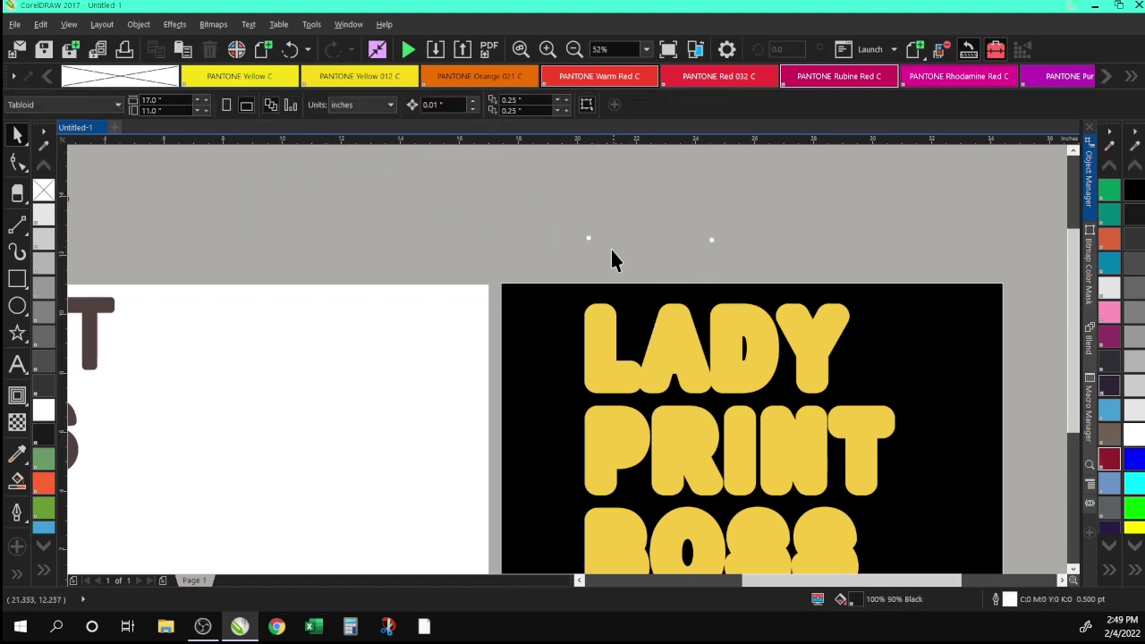
Blend the two small white circles into each other and set the blend to 9 steps.
{"action": "left_click", "coordinate": [27, 408]}
{"action": "left_click", "coordinate": [21, 397]}
{"action": "left_click", "coordinate": [23, 402]}
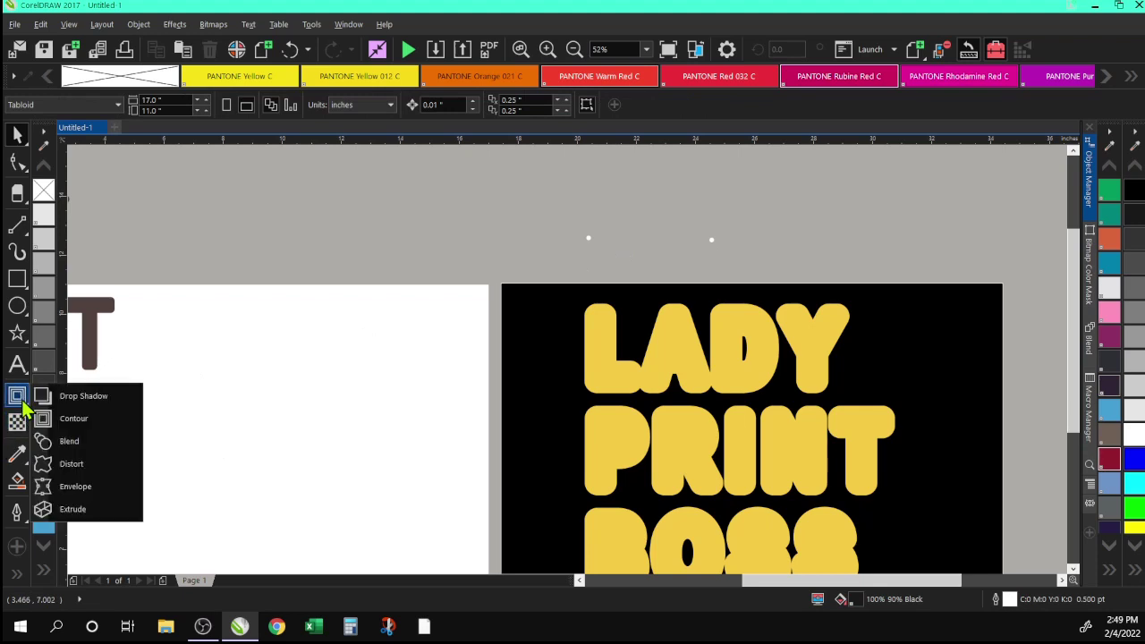
{"action": "left_click", "coordinate": [49, 440]}
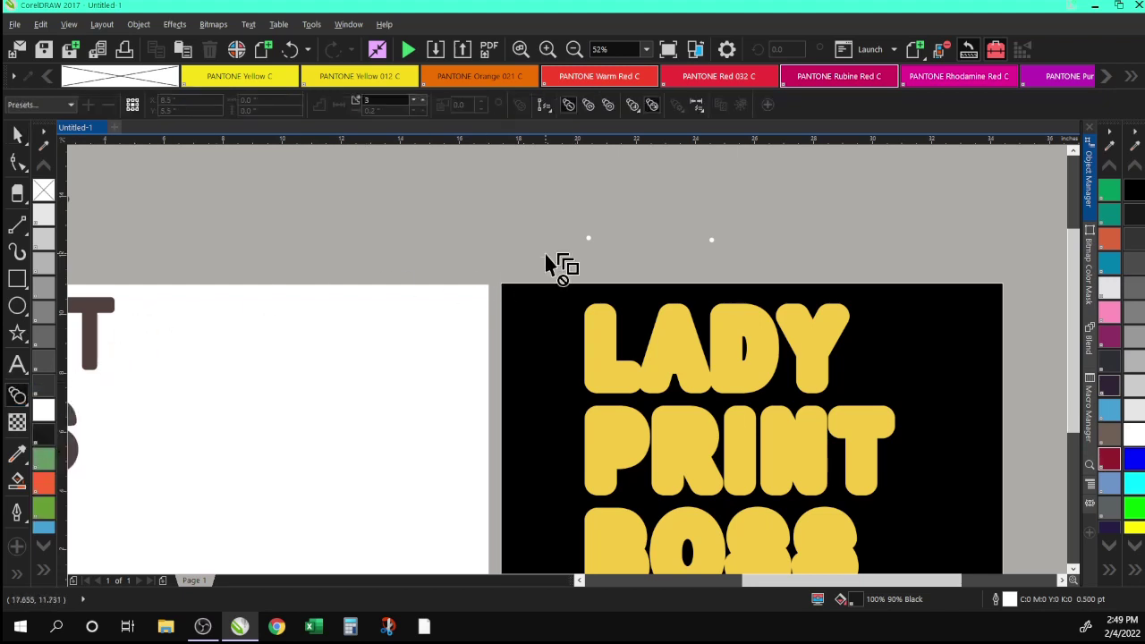
{"action": "left_click_drag", "start_coordinate": [589, 241], "coordinate": [711, 241]}
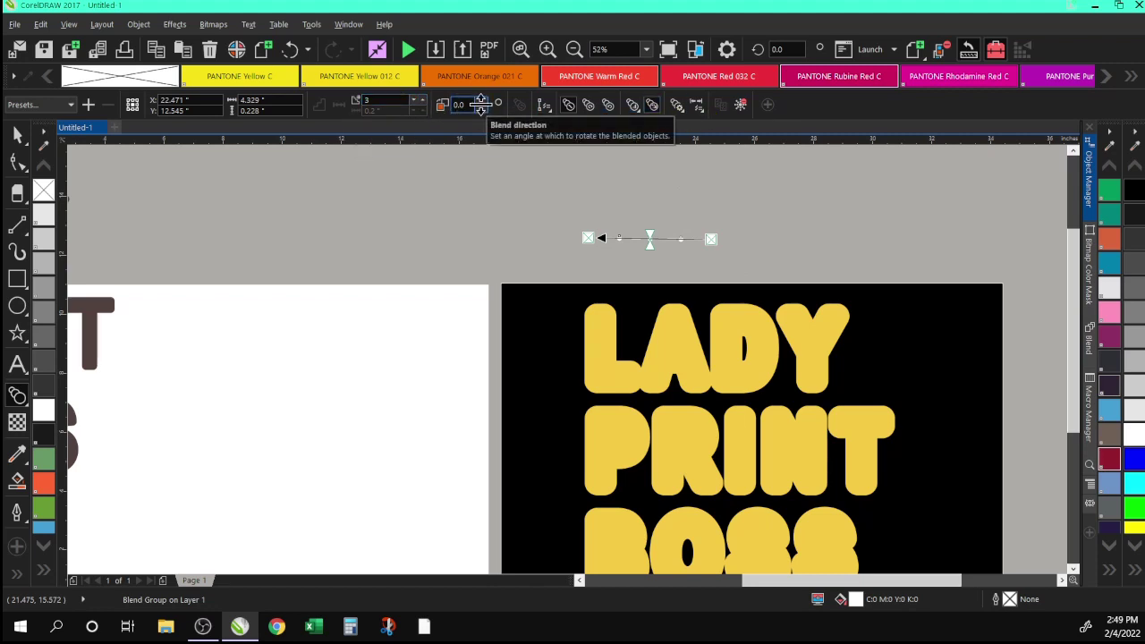
{"action": "left_click", "coordinate": [423, 101]}
{"action": "left_click", "coordinate": [422, 101]}
{"action": "left_click", "coordinate": [422, 102]}
{"action": "left_click", "coordinate": [422, 101]}
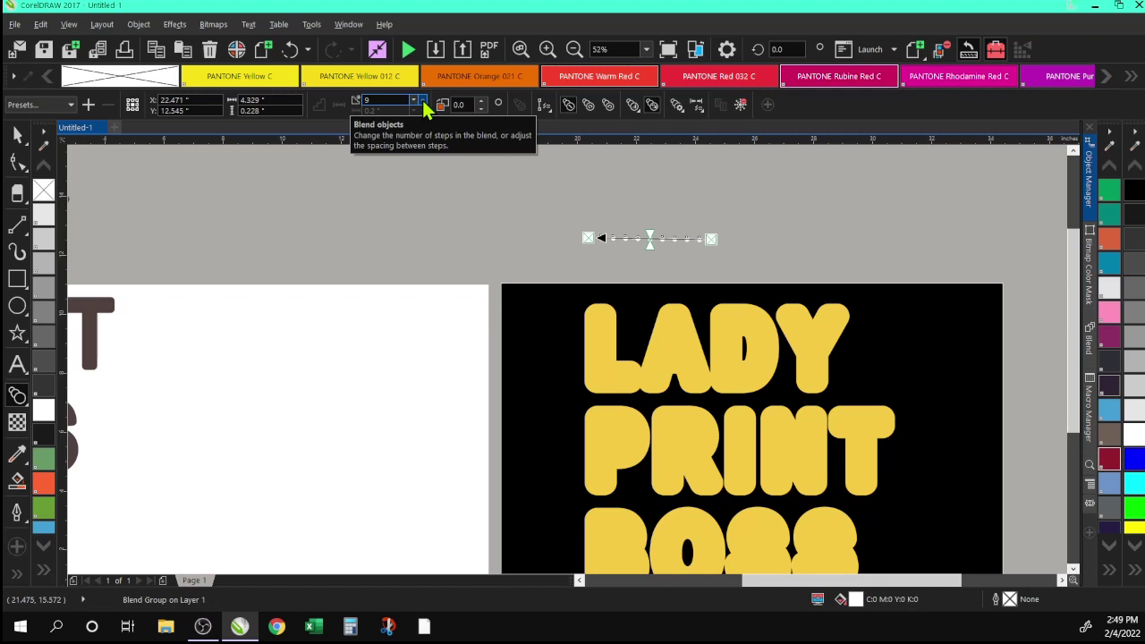
Assign the yellow contour shape's outline as the new path of the circle blend.
{"action": "left_click", "coordinate": [547, 108]}
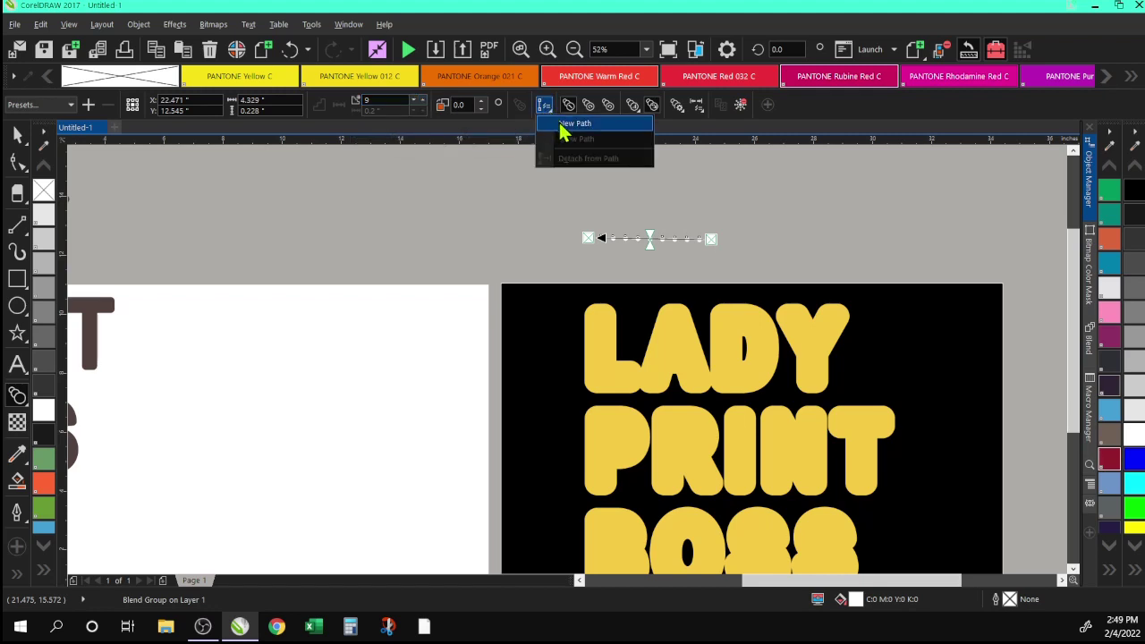
{"action": "left_click", "coordinate": [566, 125]}
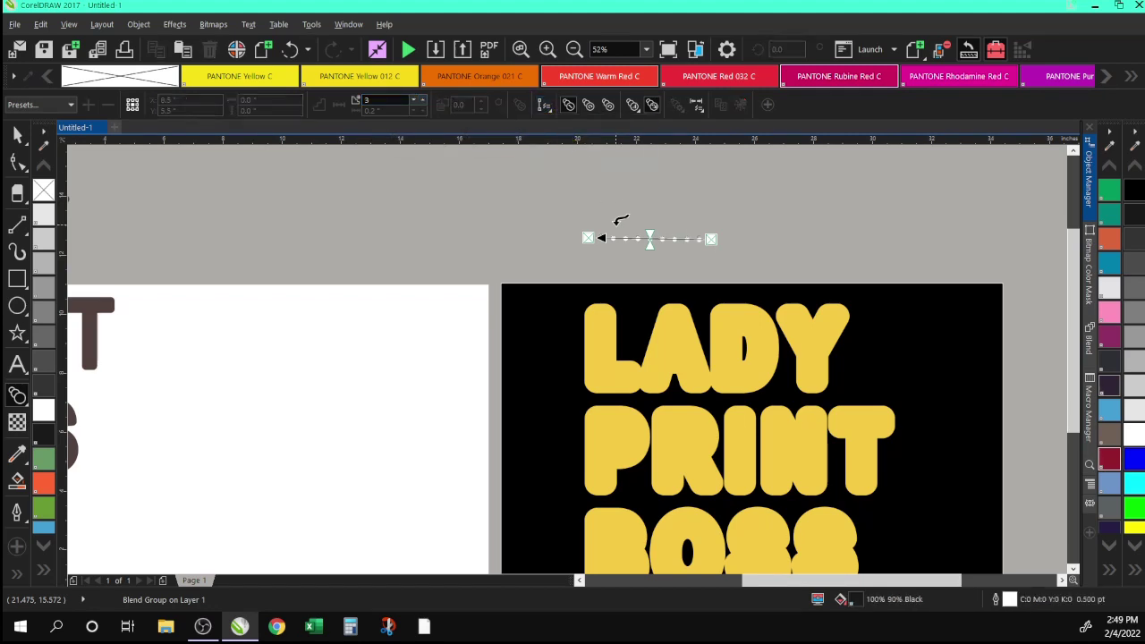
{"action": "left_click", "coordinate": [601, 311]}
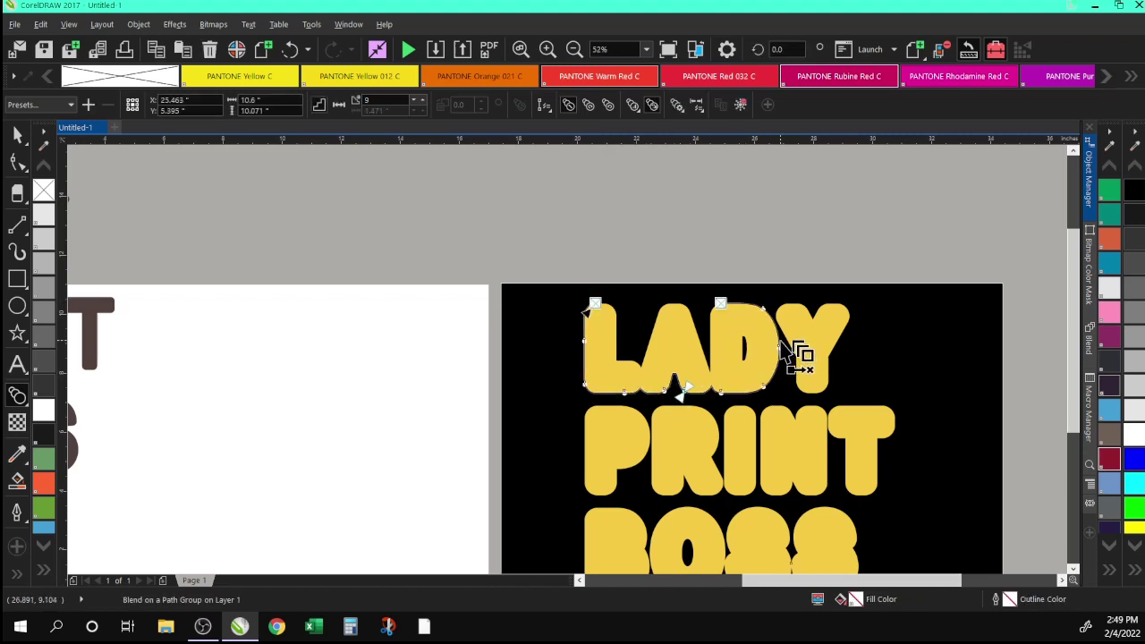
Increase the number of steps in the circle blend on the yellow outline to 16.
{"action": "left_click", "coordinate": [422, 100]}
{"action": "left_click", "coordinate": [422, 100]}
{"action": "left_click", "coordinate": [422, 100]}
{"action": "left_click", "coordinate": [422, 100]}
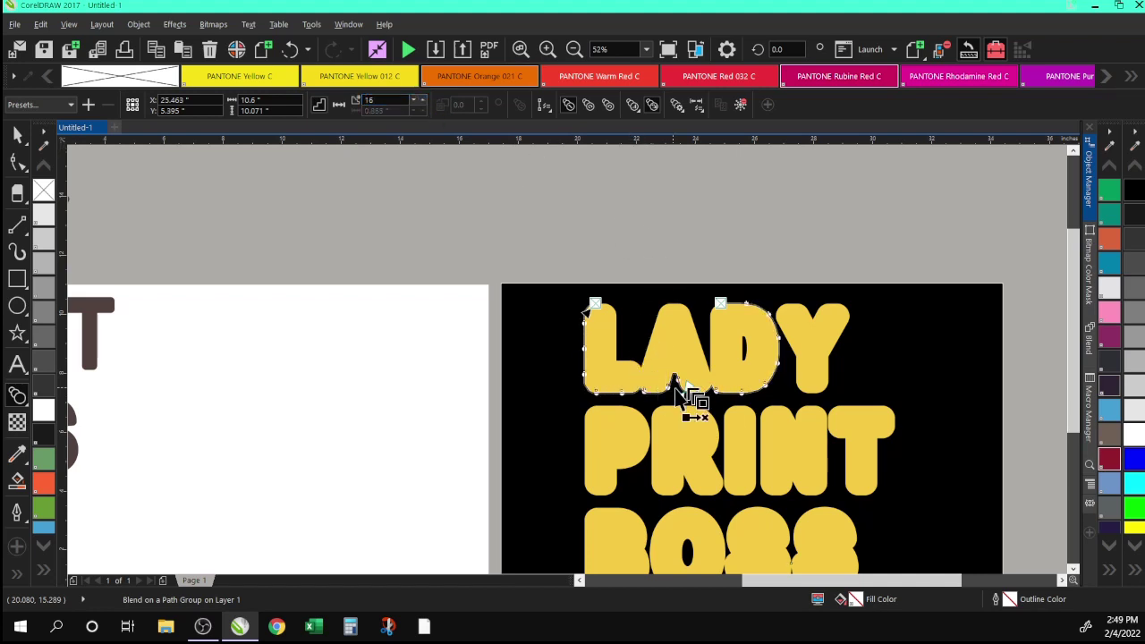
Spread the circle blend along the full path of the yellow outline and set its number of steps to 701.
{"action": "left_click", "coordinate": [678, 108]}
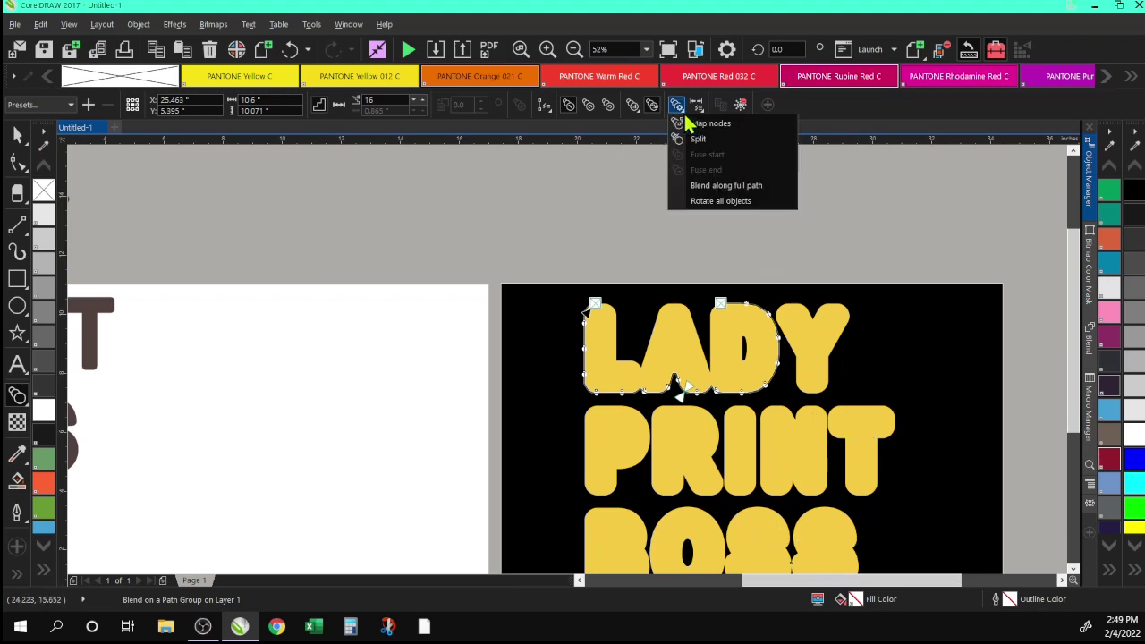
{"action": "left_click", "coordinate": [698, 194]}
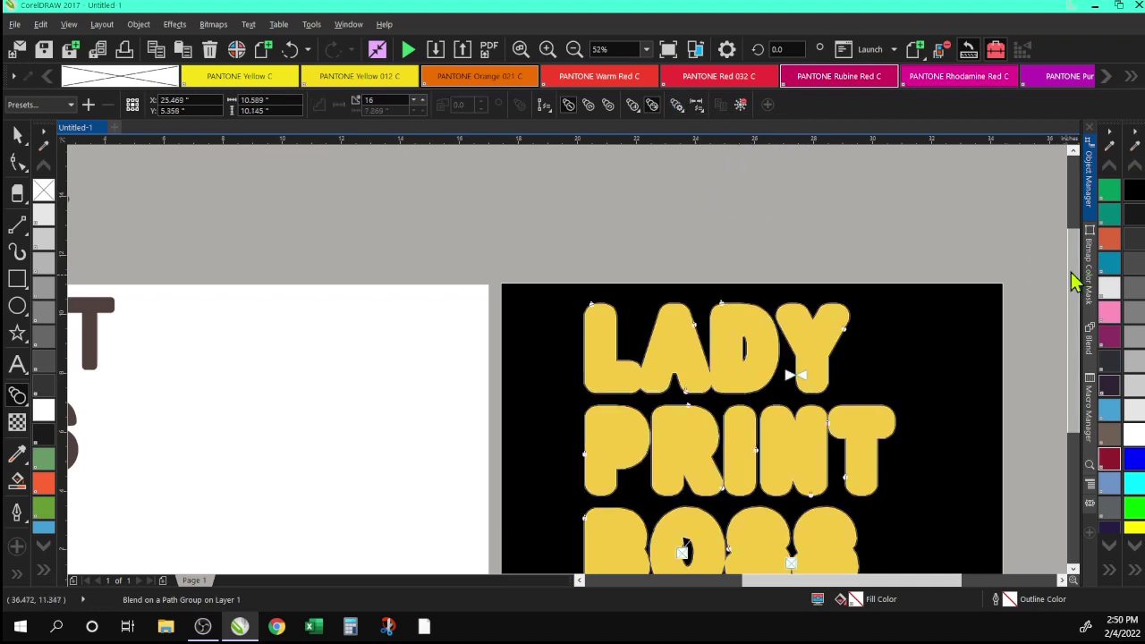
{"action": "left_click_drag", "start_coordinate": [1073, 277], "coordinate": [1065, 319]}
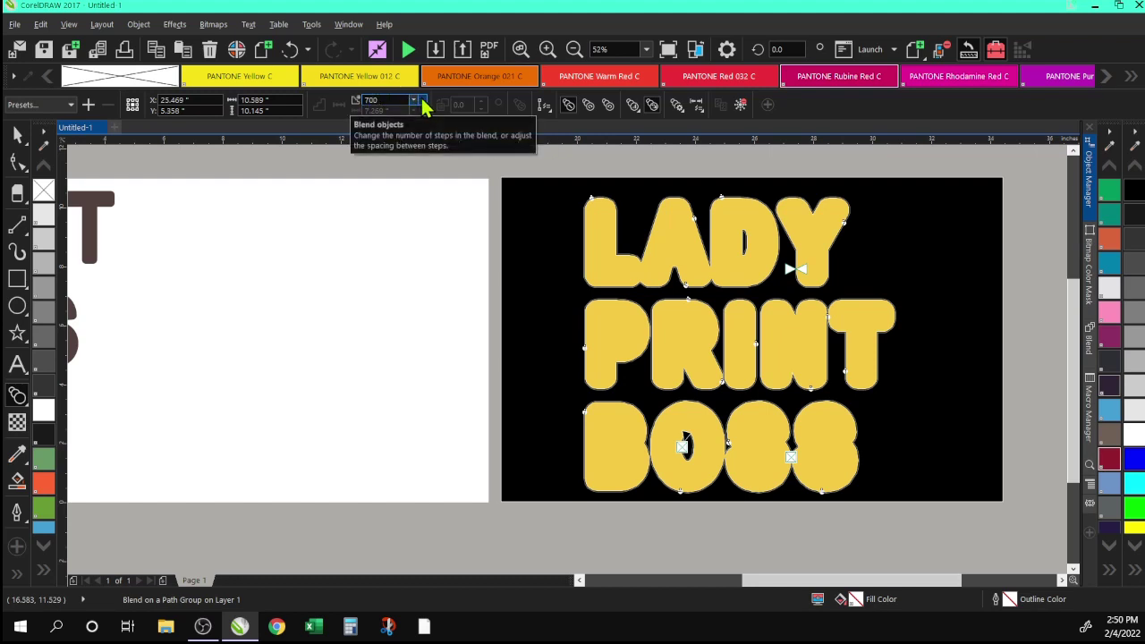
{"action": "left_click", "coordinate": [422, 100]}
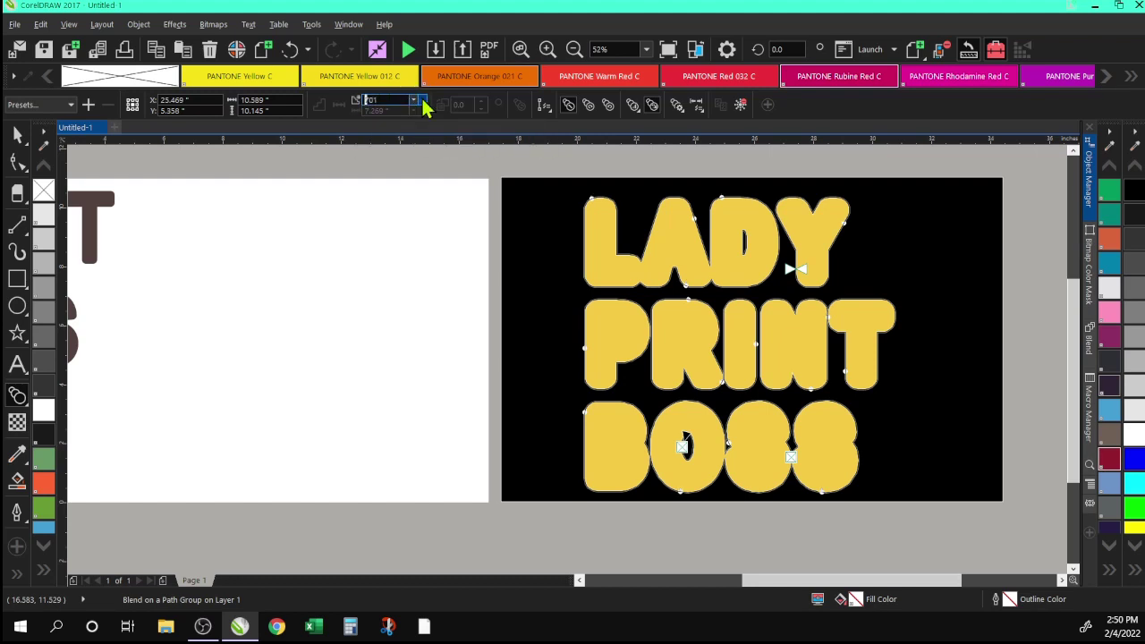
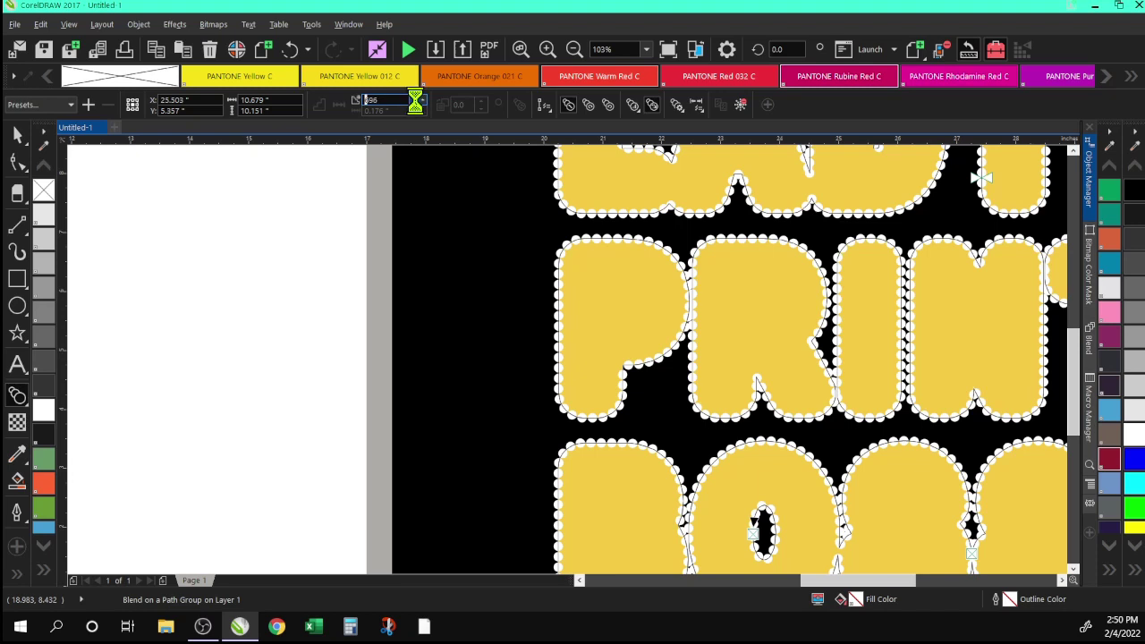
Reduce the number of steps in the circle blend to 691.
{"action": "left_click", "coordinate": [415, 102]}
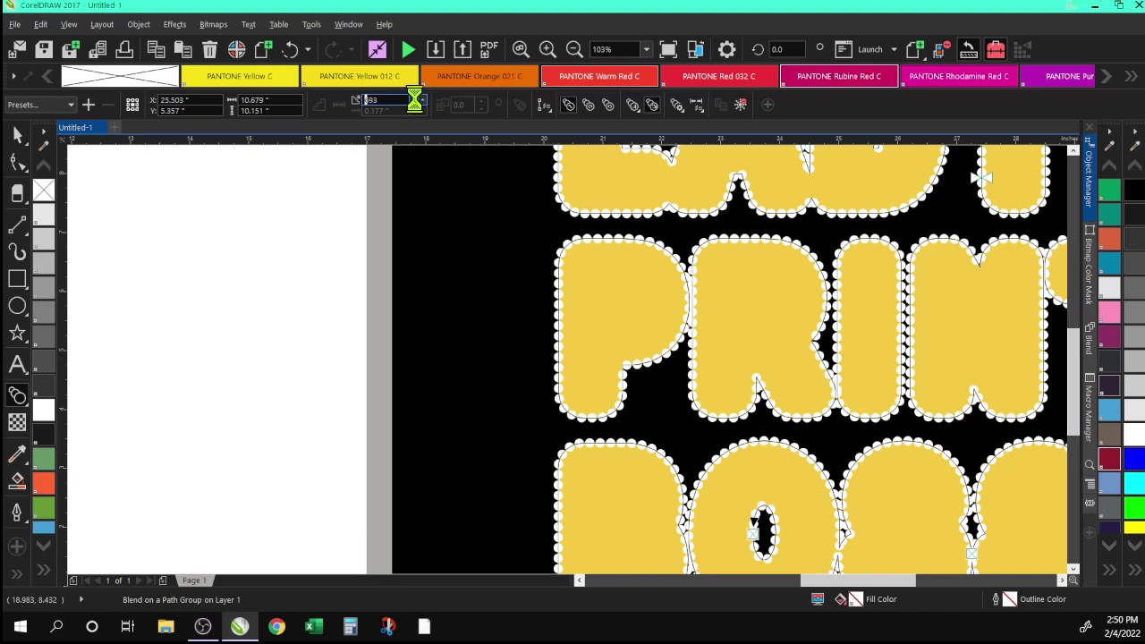
{"action": "left_click", "coordinate": [415, 104]}
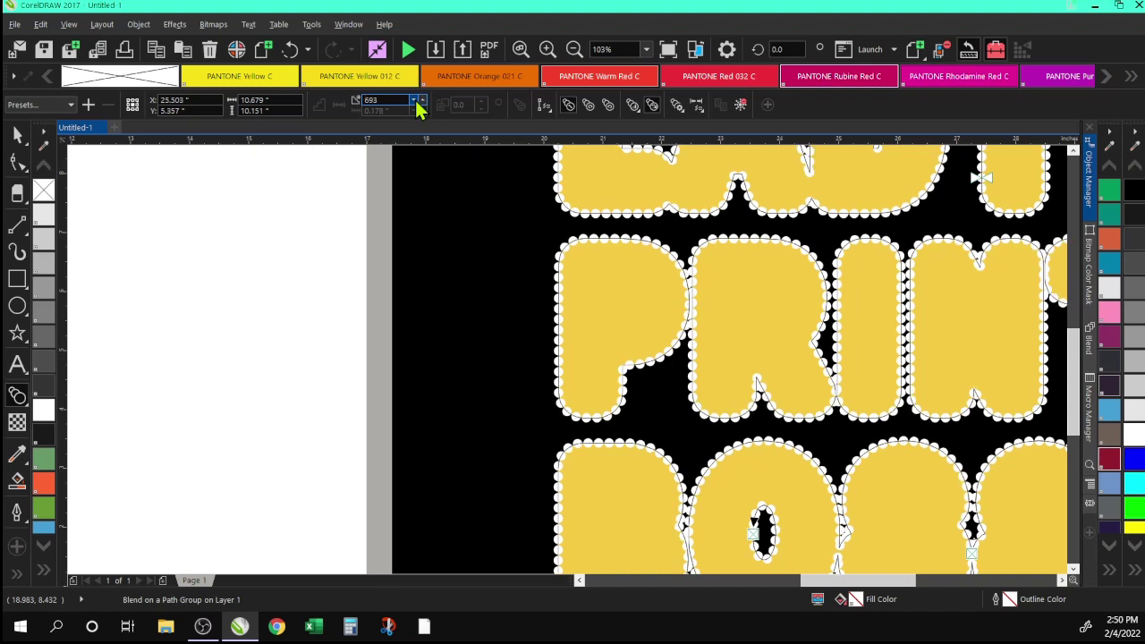
{"action": "left_click", "coordinate": [413, 104]}
{"action": "left_click", "coordinate": [413, 103]}
{"action": "left_click", "coordinate": [413, 105]}
Set the number of steps in the circle blend to 599 and check the circle spacing around LADY and PRINT.
{"action": "left_click_drag", "start_coordinate": [391, 101], "coordinate": [367, 107]}
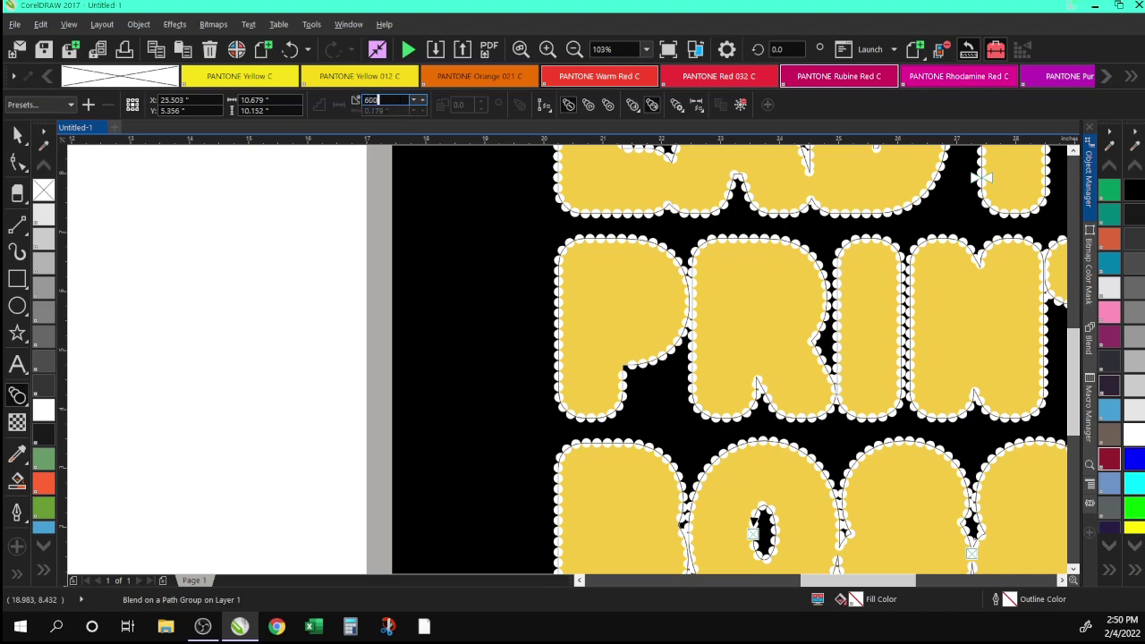
{"action": "left_click", "coordinate": [412, 103]}
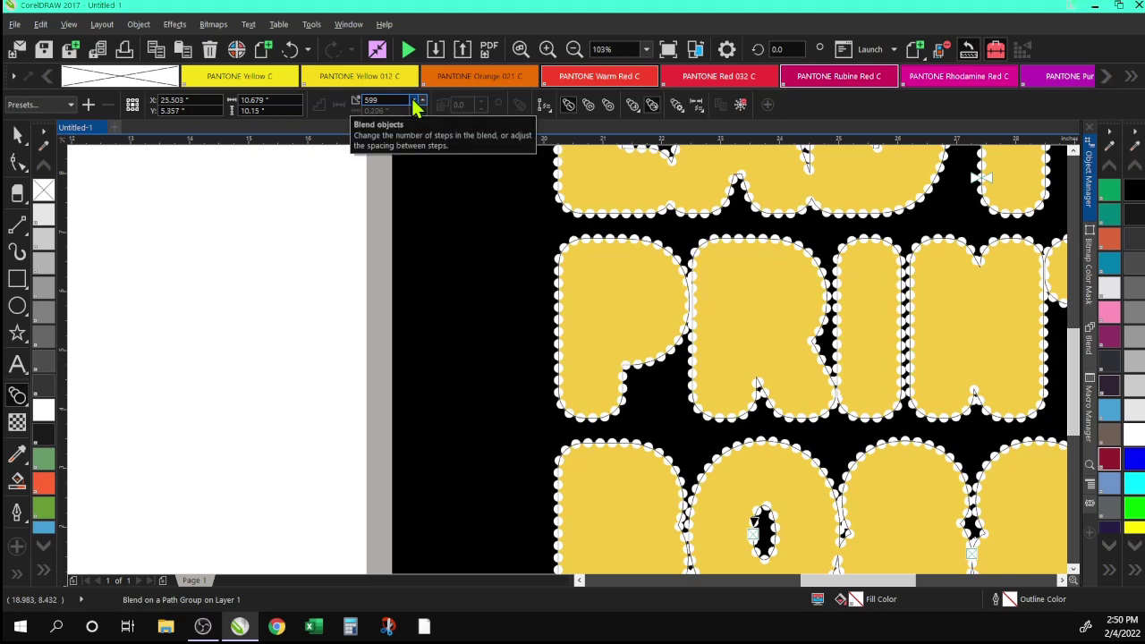
{"action": "left_click", "coordinate": [547, 49]}
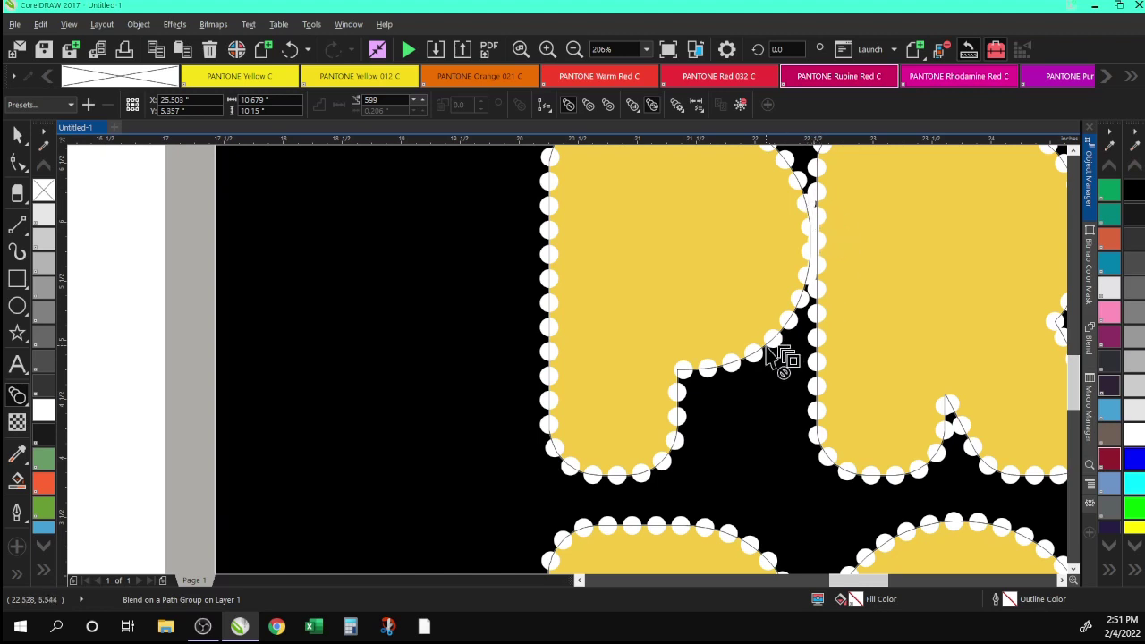
{"action": "left_click_drag", "start_coordinate": [844, 582], "coordinate": [914, 580]}
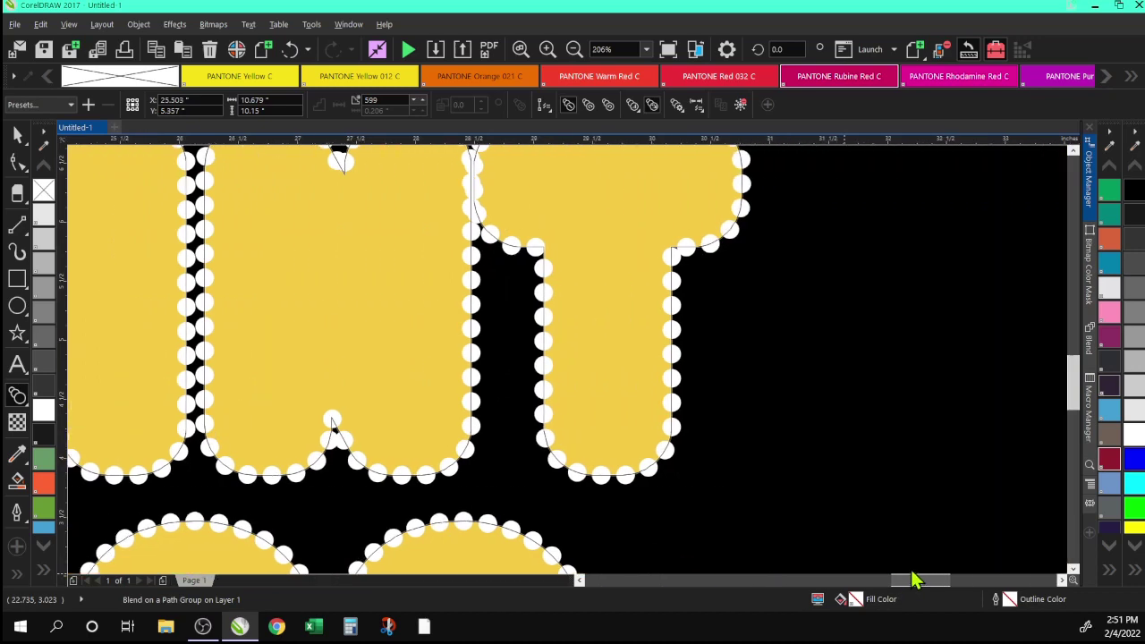
{"action": "left_click_drag", "start_coordinate": [1078, 378], "coordinate": [1074, 366]}
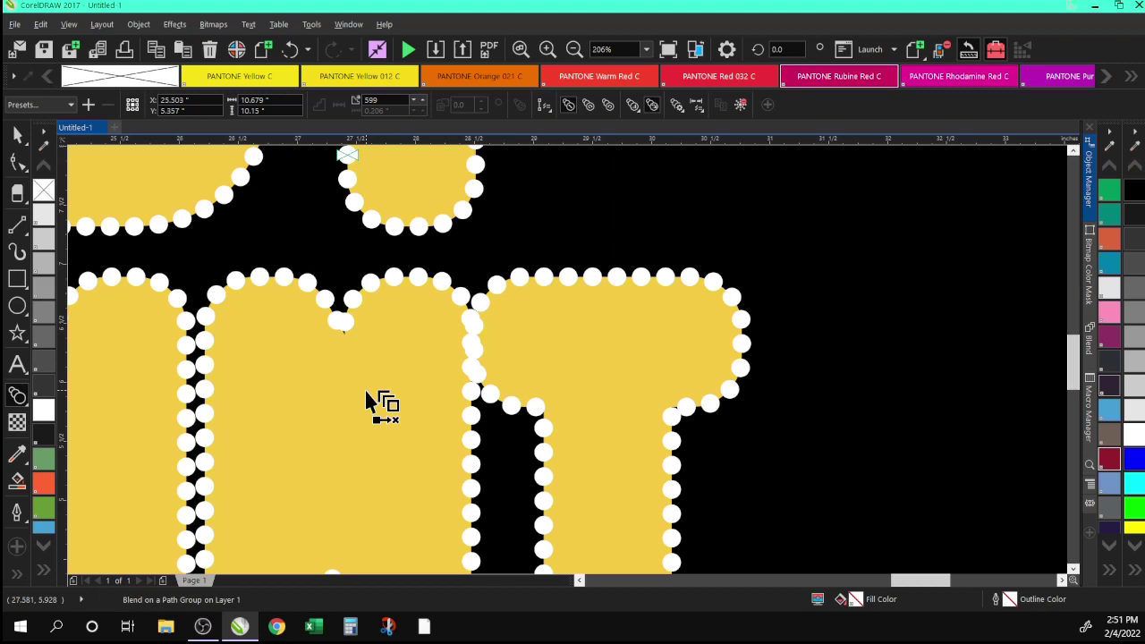
{"action": "left_click", "coordinate": [571, 51]}
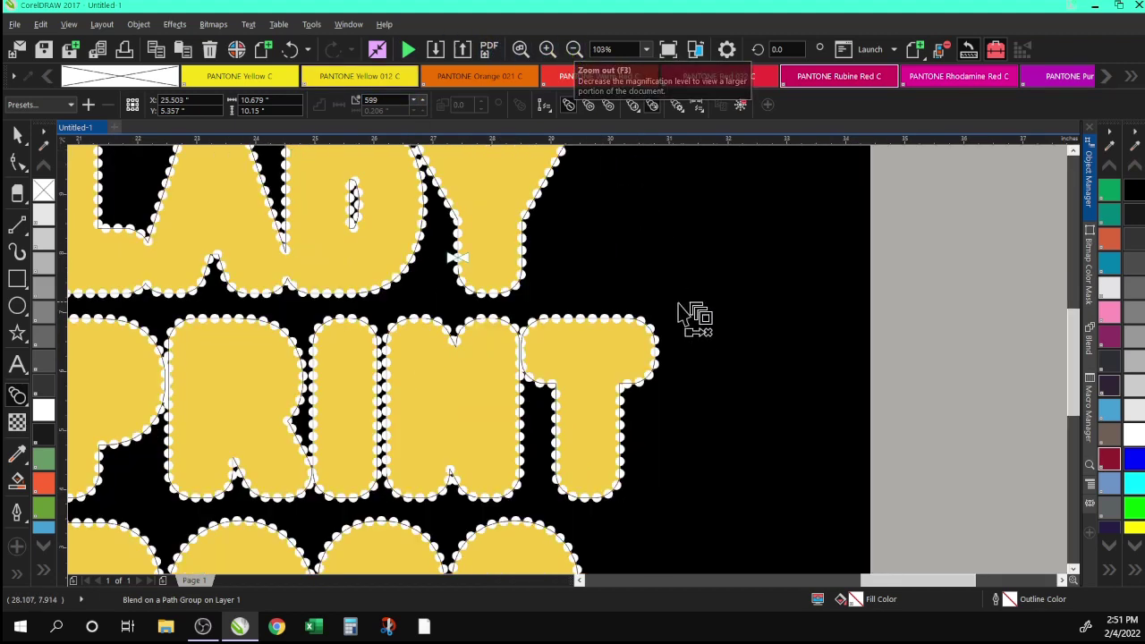
{"action": "scroll", "coordinate": [679, 313], "scroll_direction": "up", "scroll_amount": 3}
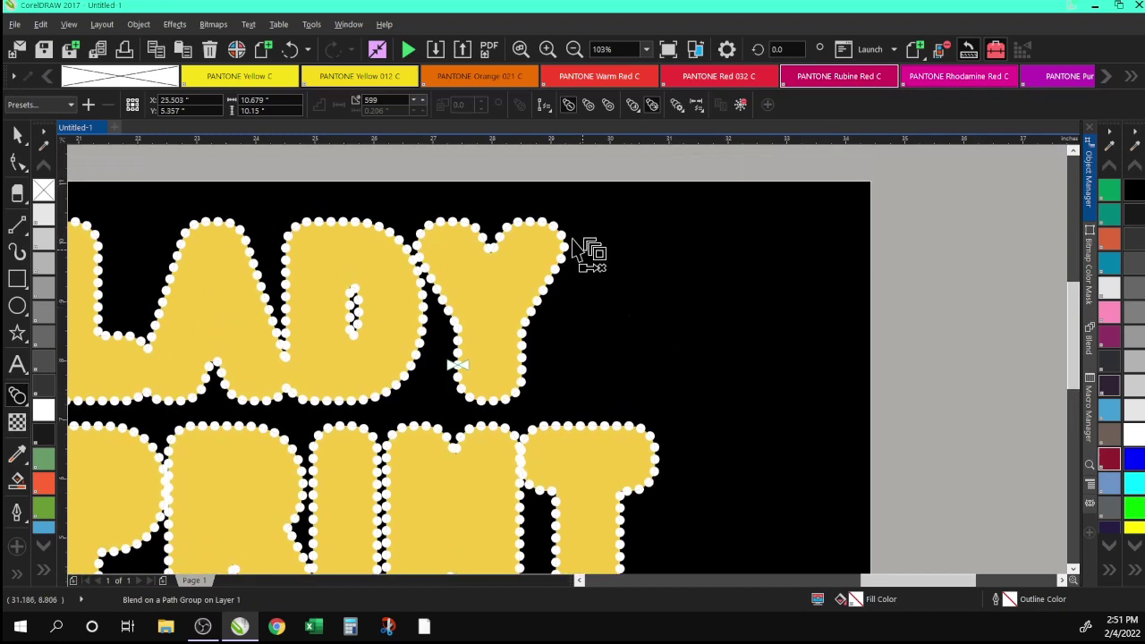
{"action": "scroll", "coordinate": [822, 291], "scroll_direction": "down", "scroll_amount": 2}
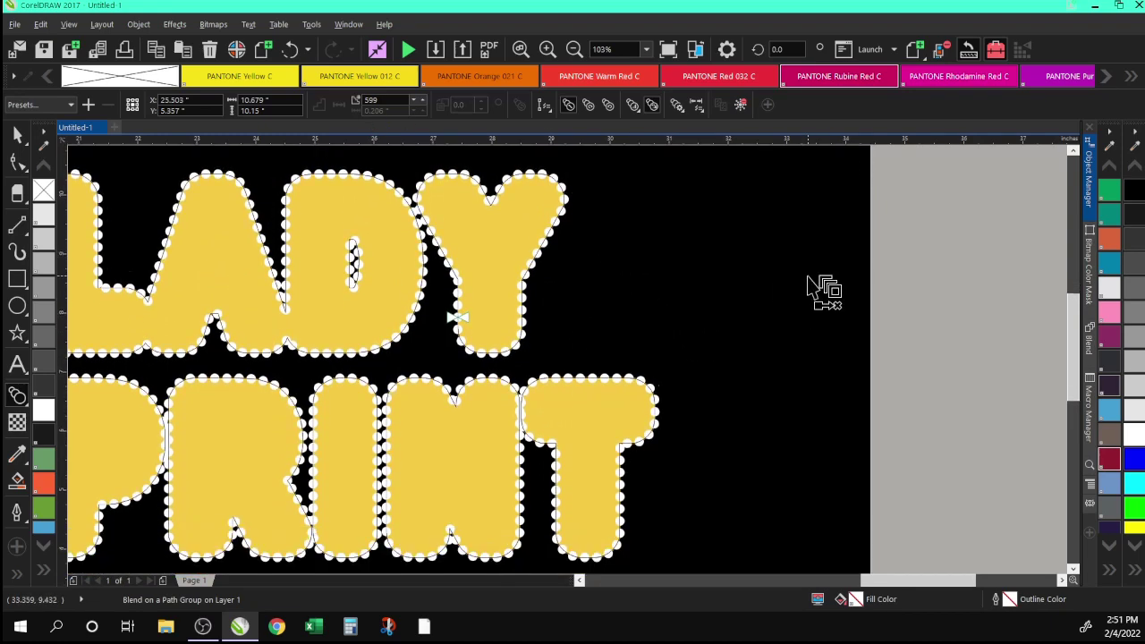
{"action": "scroll", "coordinate": [809, 285], "scroll_direction": "down", "scroll_amount": 4}
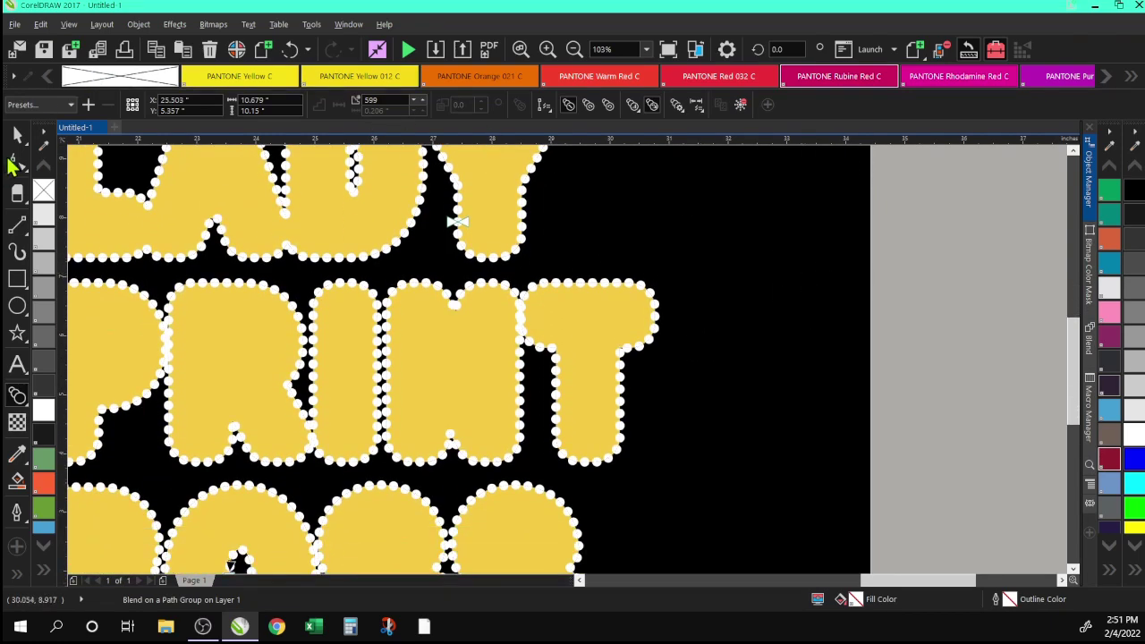
Select the yellow contour of the lettering and display its nodes for shape editing.
{"action": "left_click", "coordinate": [17, 161]}
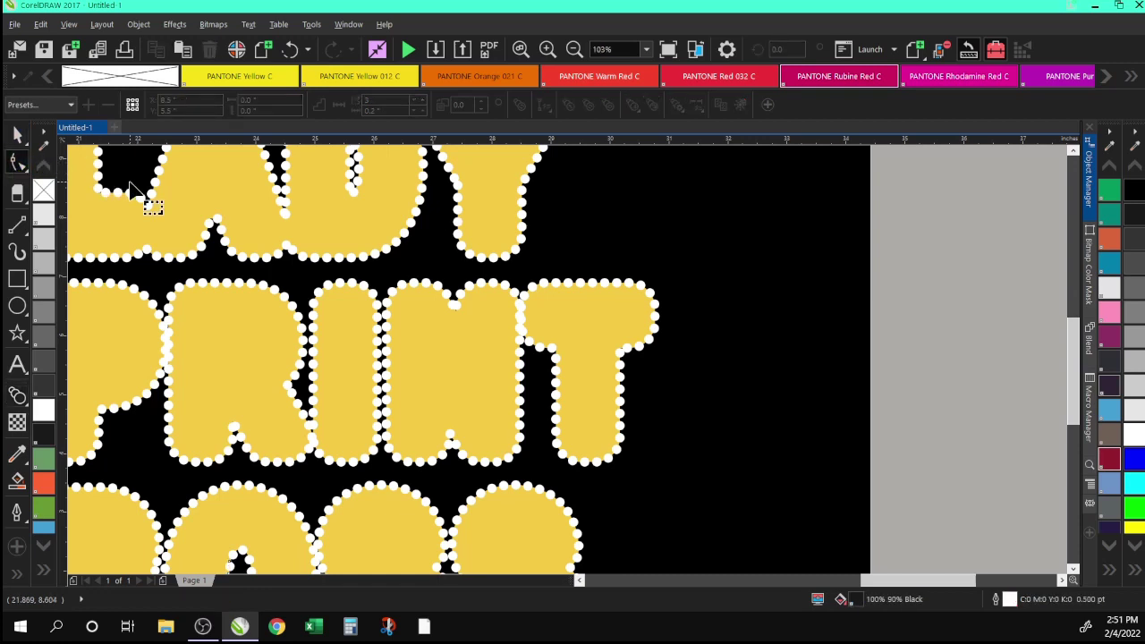
{"action": "left_click", "coordinate": [574, 50]}
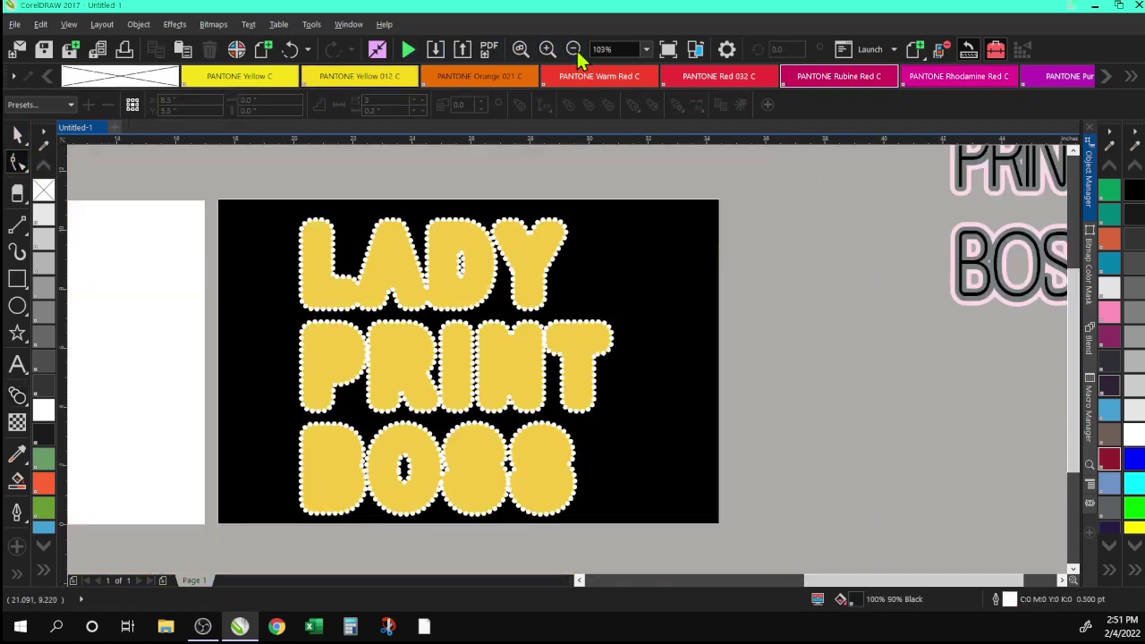
{"action": "left_click", "coordinate": [17, 134]}
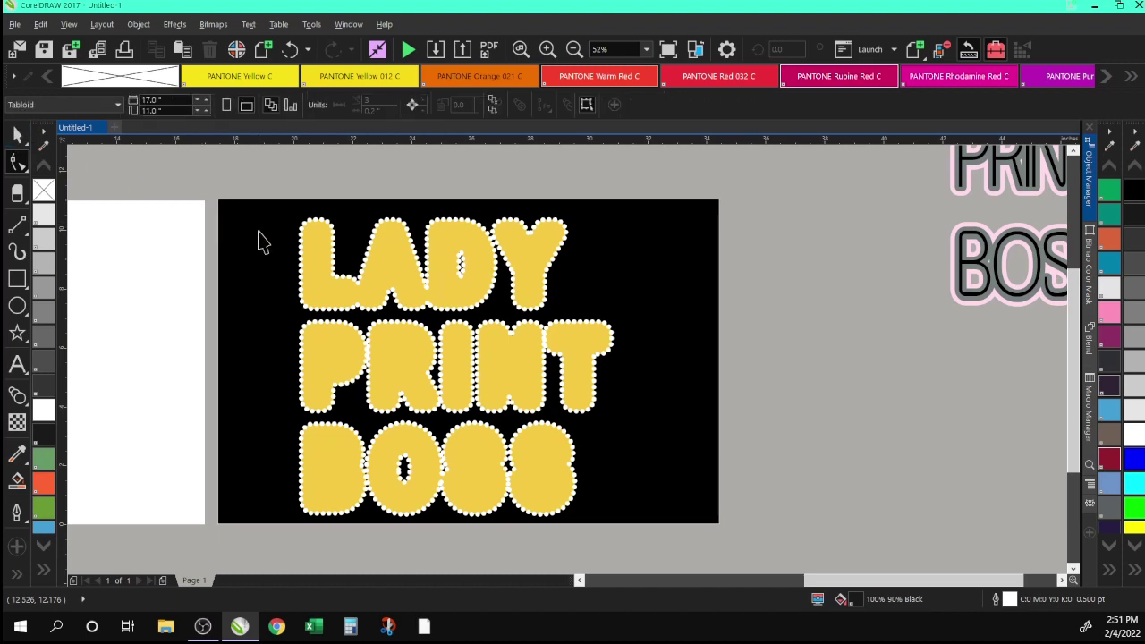
{"action": "left_click", "coordinate": [317, 229]}
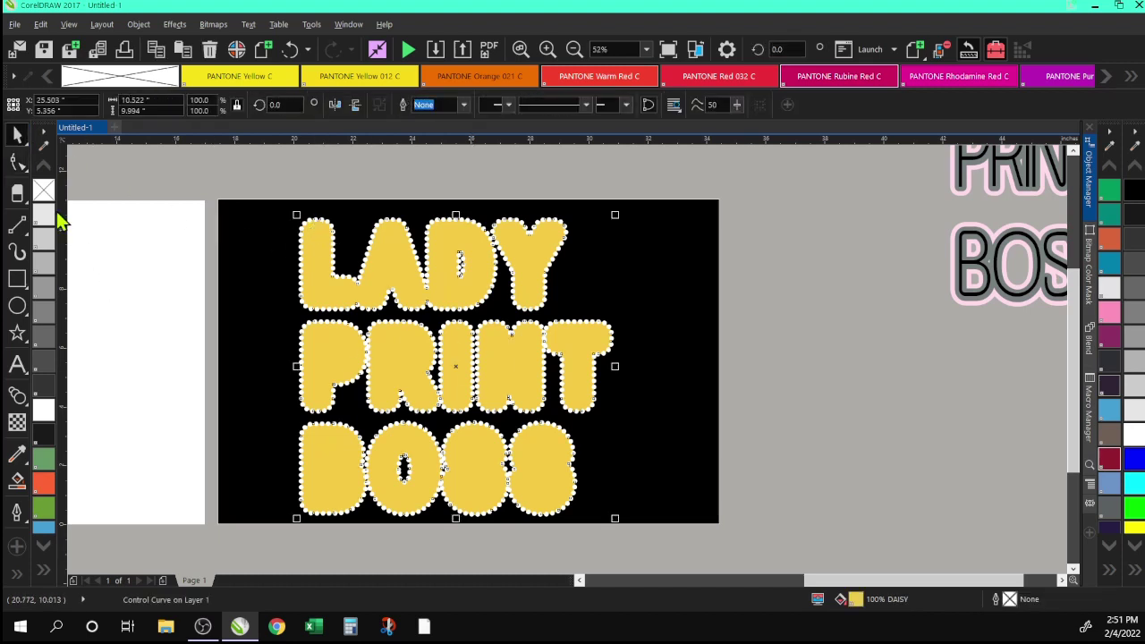
{"action": "left_click", "coordinate": [17, 161]}
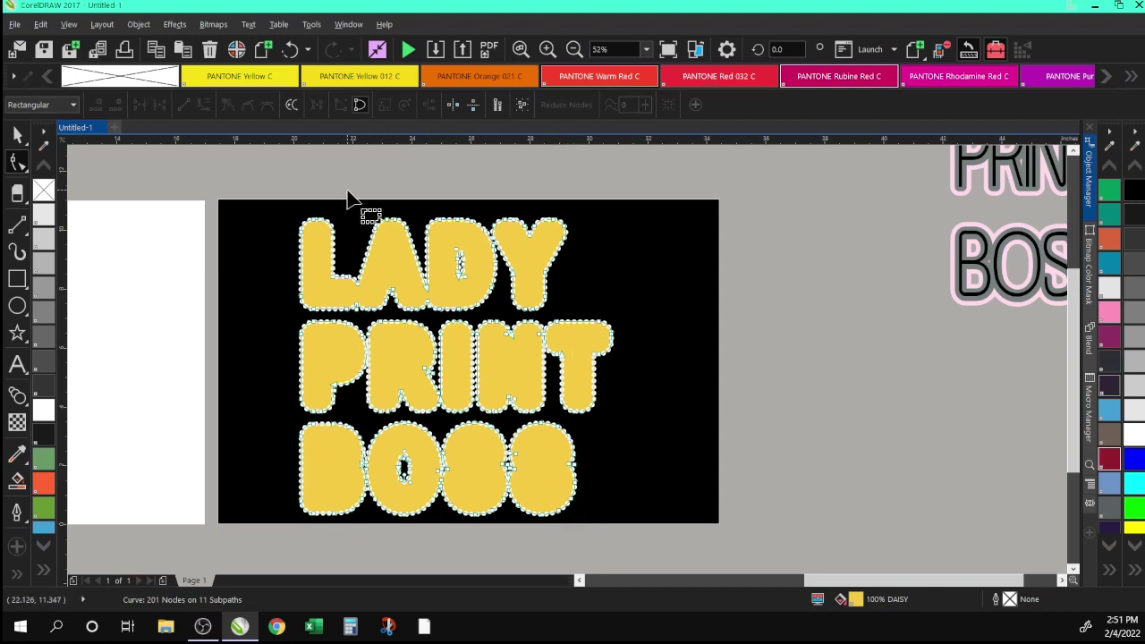
{"action": "key", "text": "ctrl+a"}
{"action": "key", "text": "space"}
Try moving the black rectangle to the right of the lettering to work on the contour's nodes, and undo the move.
{"action": "left_click_drag", "start_coordinate": [238, 224], "coordinate": [721, 248]}
{"action": "left_click", "coordinate": [452, 313]}
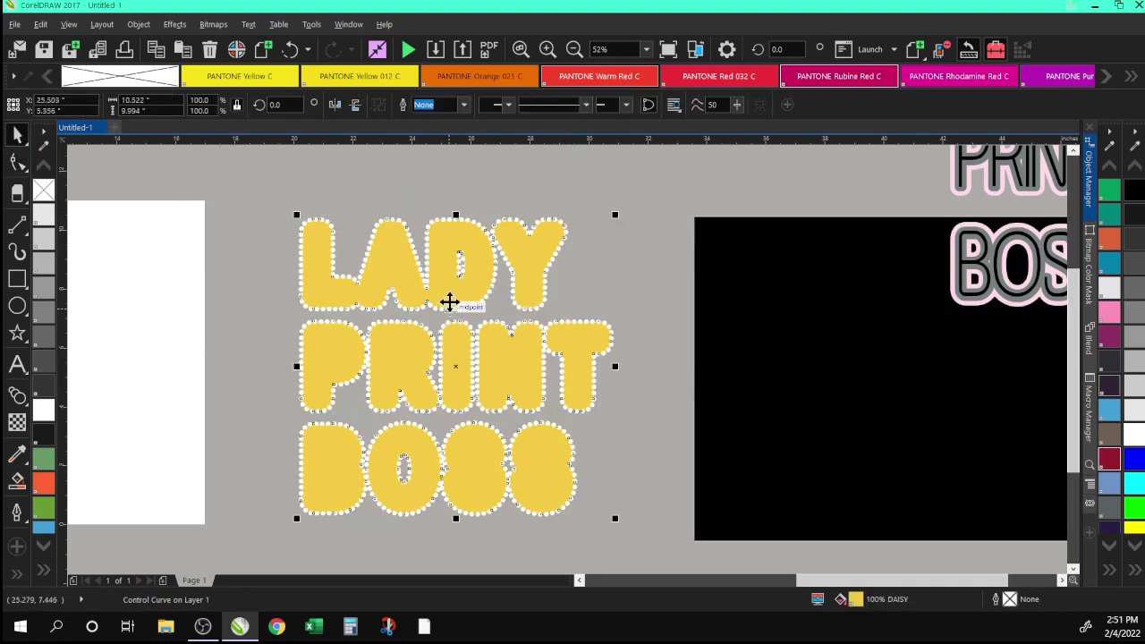
{"action": "left_click", "coordinate": [19, 165]}
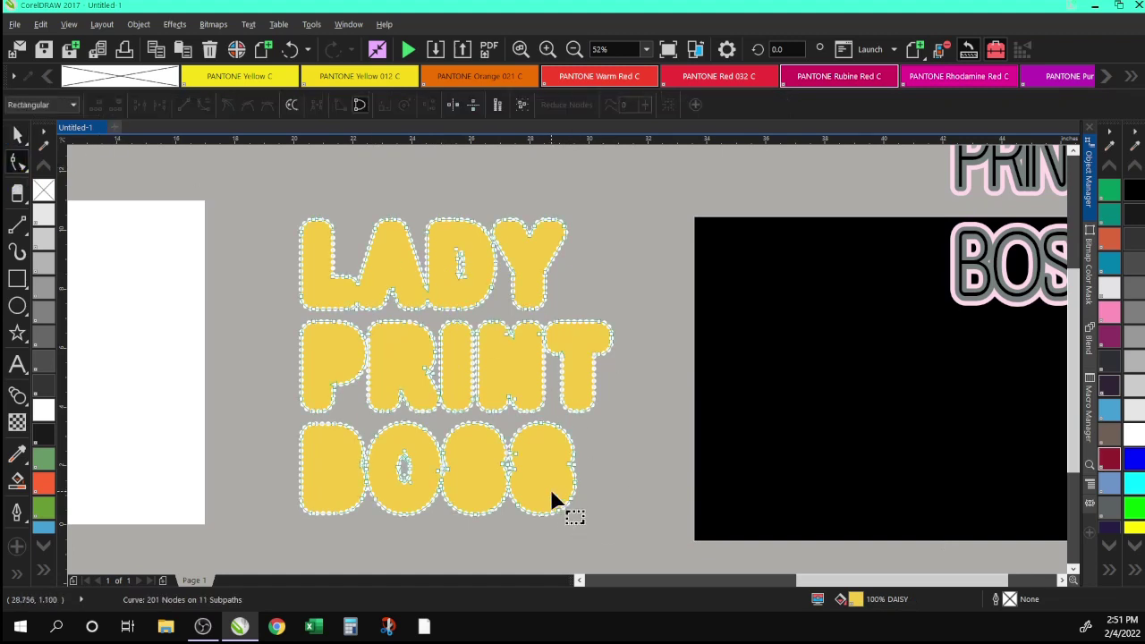
{"action": "left_click", "coordinate": [25, 172]}
{"action": "left_click", "coordinate": [53, 159]}
{"action": "left_click", "coordinate": [291, 50]}
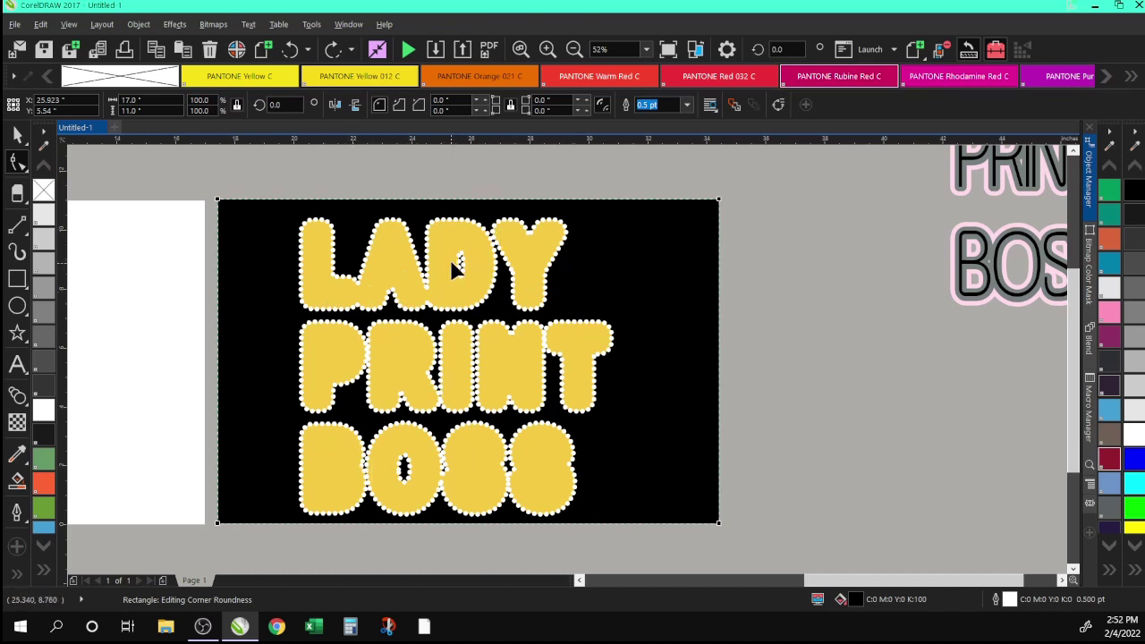
{"action": "left_click", "coordinate": [548, 50]}
{"action": "scroll", "coordinate": [618, 380], "scroll_direction": "up", "scroll_amount": 1}
{"action": "scroll", "coordinate": [618, 376], "scroll_direction": "up", "scroll_amount": 1}
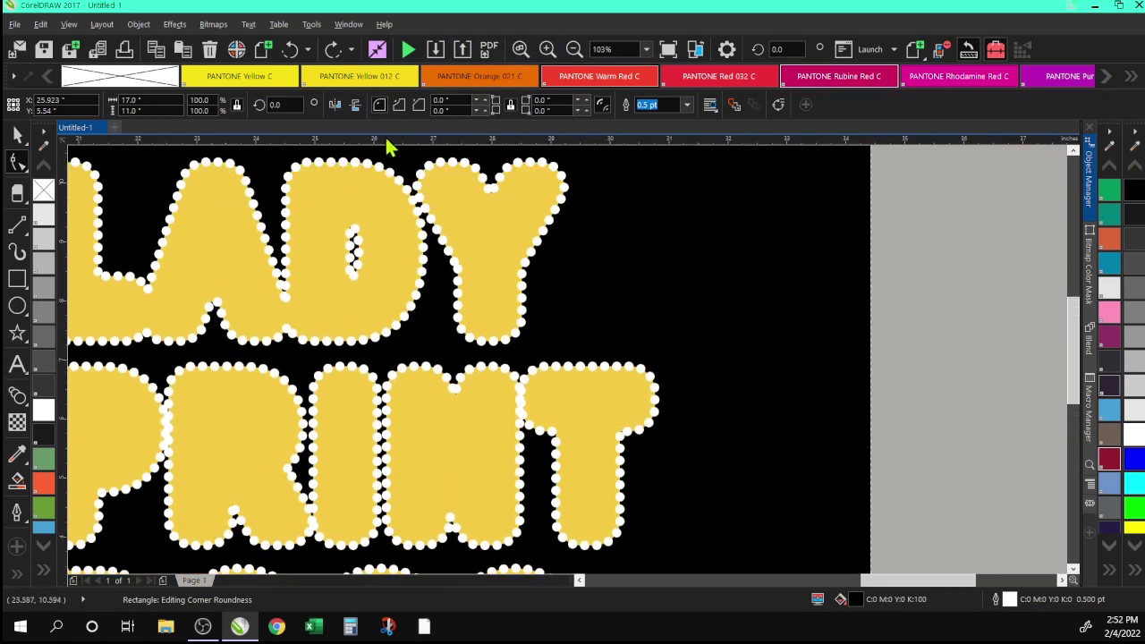
{"action": "left_click", "coordinate": [574, 49]}
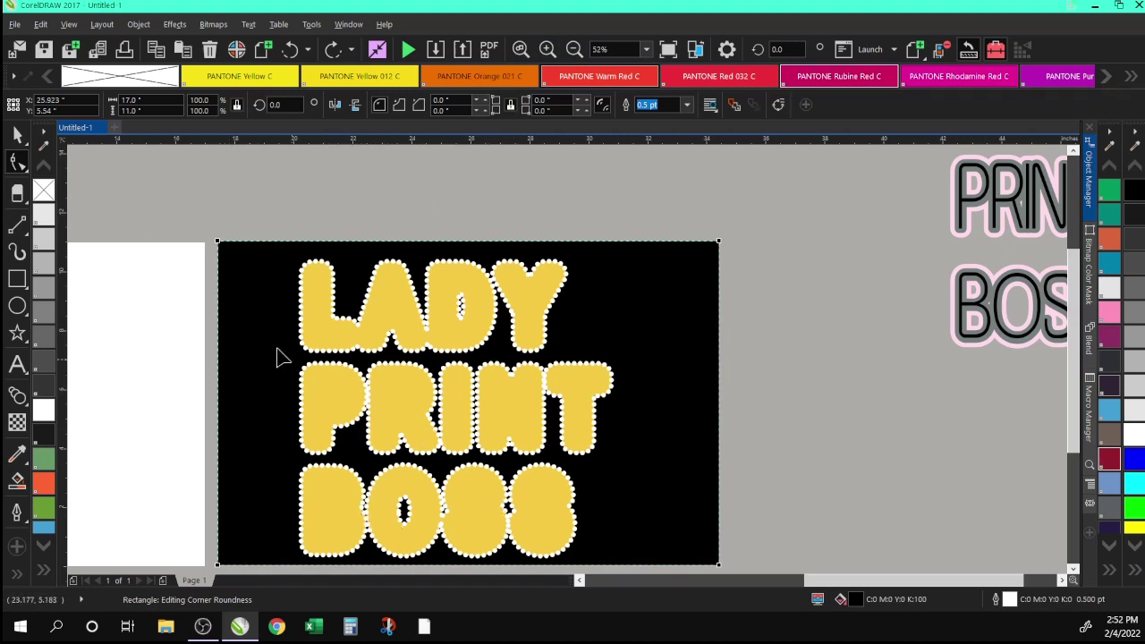
{"action": "left_click", "coordinate": [17, 134]}
{"action": "left_click", "coordinate": [317, 293]}
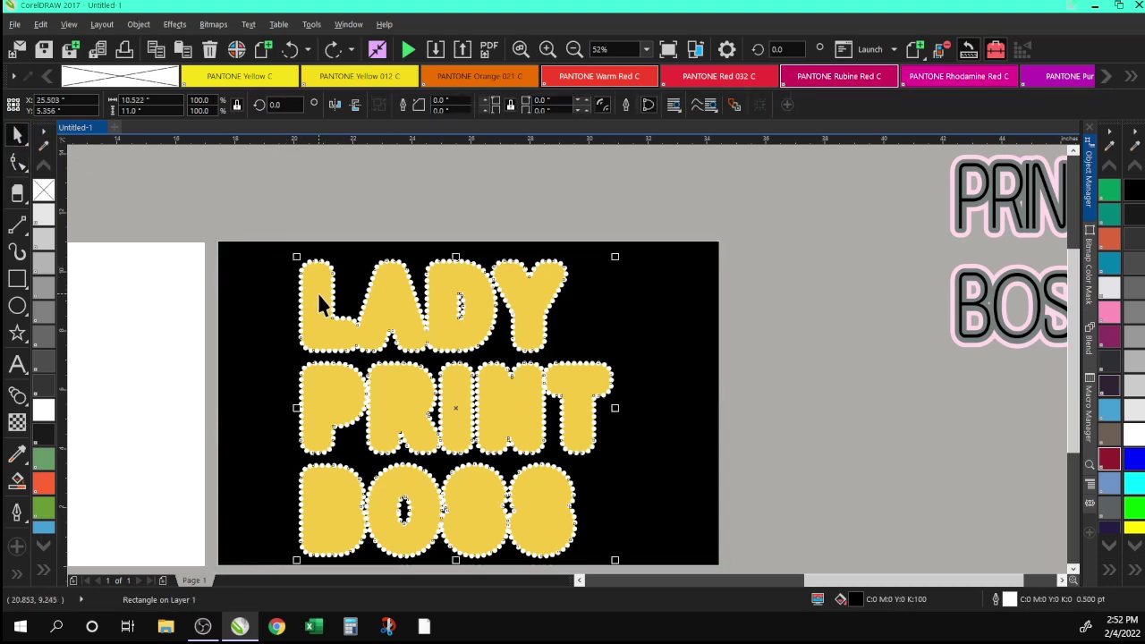
{"action": "left_click", "coordinate": [134, 30]}
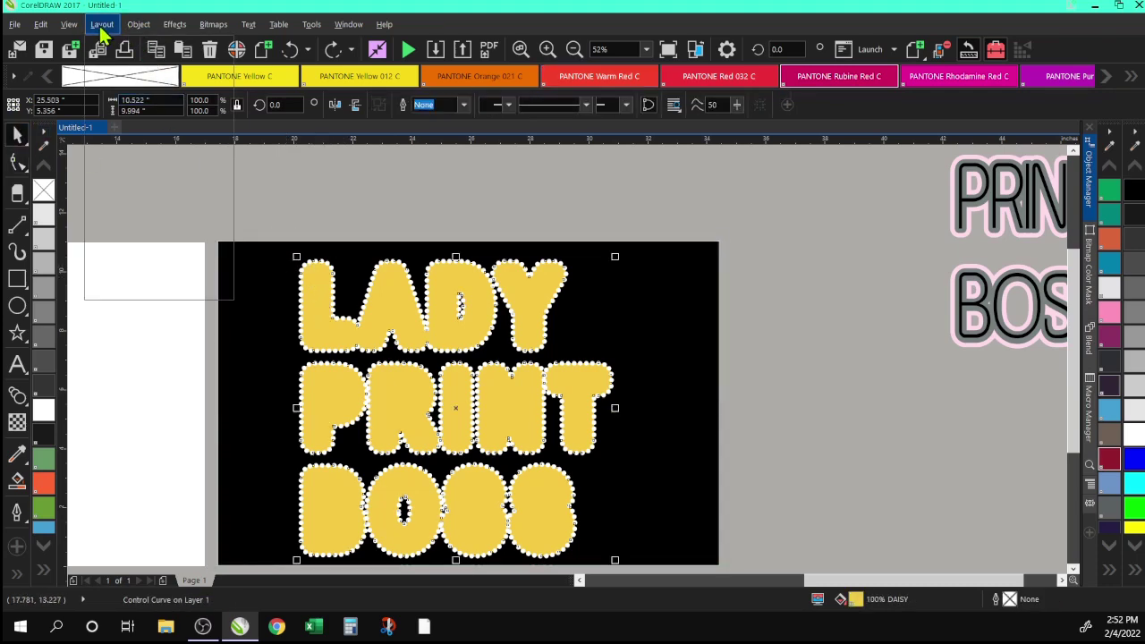
{"action": "left_click", "coordinate": [135, 29]}
{"action": "left_click", "coordinate": [136, 30]}
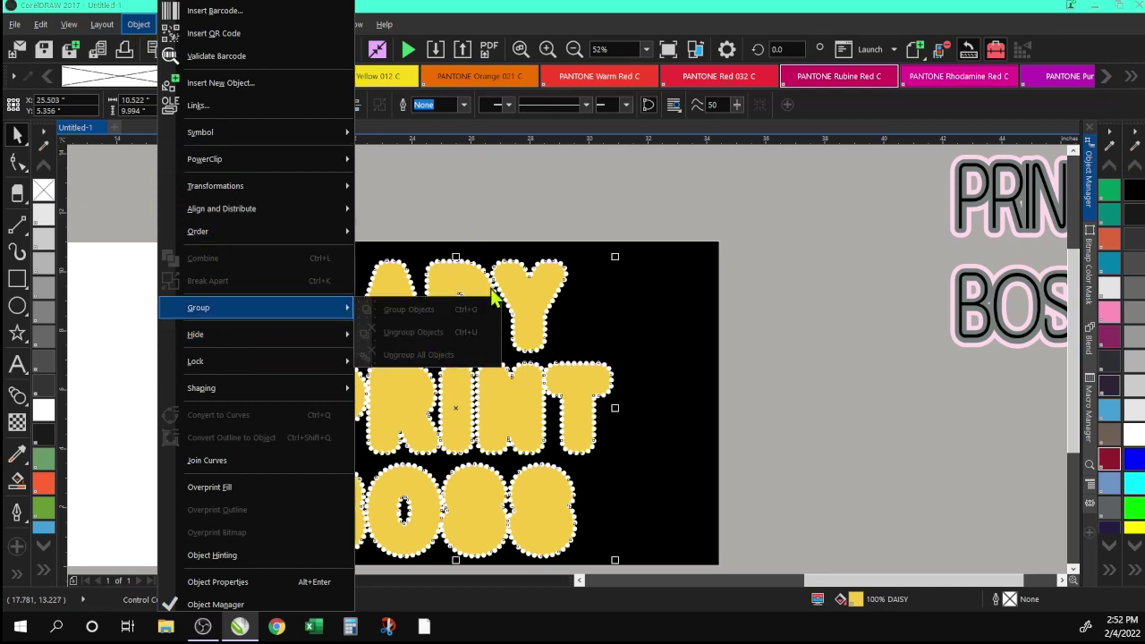
{"action": "left_click", "coordinate": [447, 280]}
Undo the reduction of the blend to 599 steps and break the circle blend apart from its path.
{"action": "left_click", "coordinate": [292, 51]}
{"action": "left_click", "coordinate": [293, 50]}
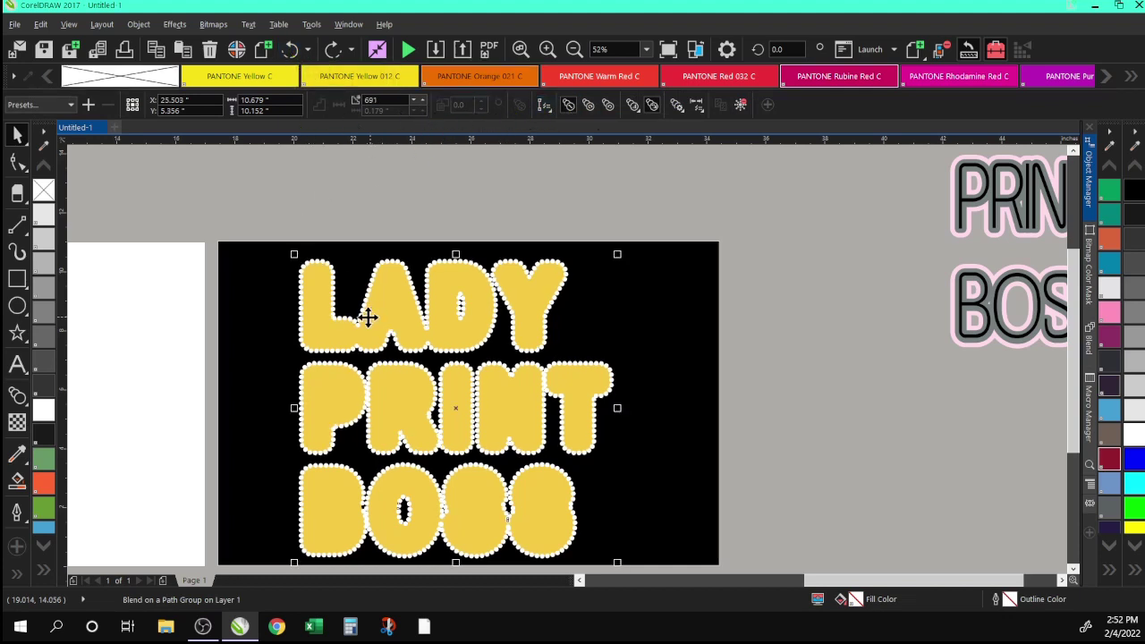
{"action": "left_click", "coordinate": [139, 25]}
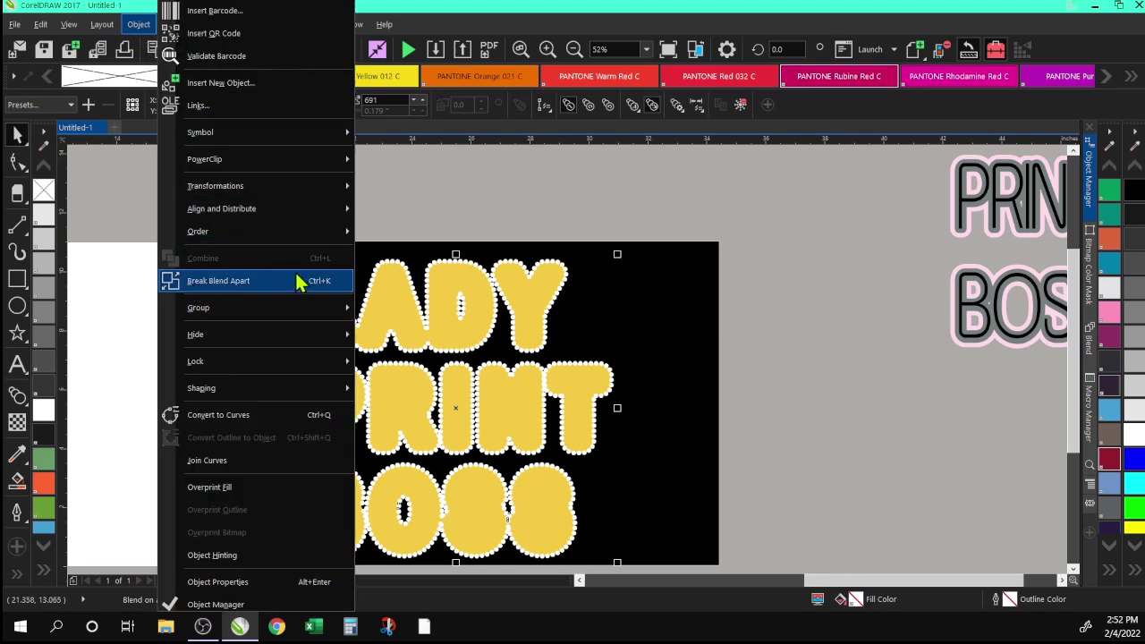
{"action": "left_click", "coordinate": [222, 282]}
Move the yellow contour lettering off the black rectangle to the right and examine the white circles along LADY.
{"action": "left_click", "coordinate": [294, 206]}
{"action": "left_click_drag", "start_coordinate": [309, 288], "coordinate": [813, 403]}
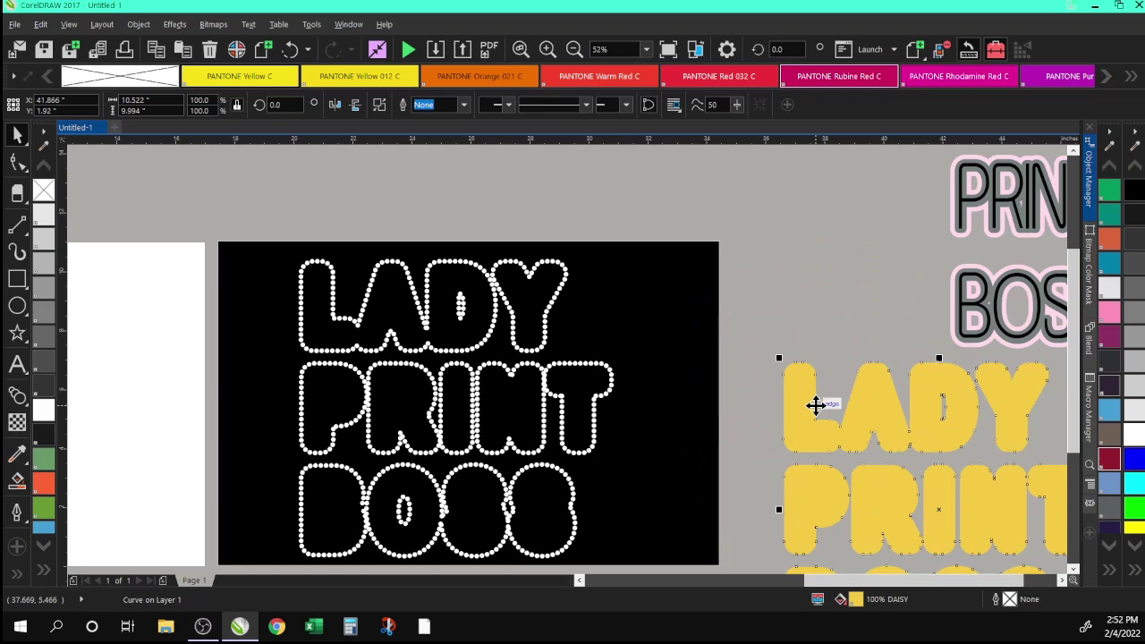
{"action": "left_click", "coordinate": [546, 48]}
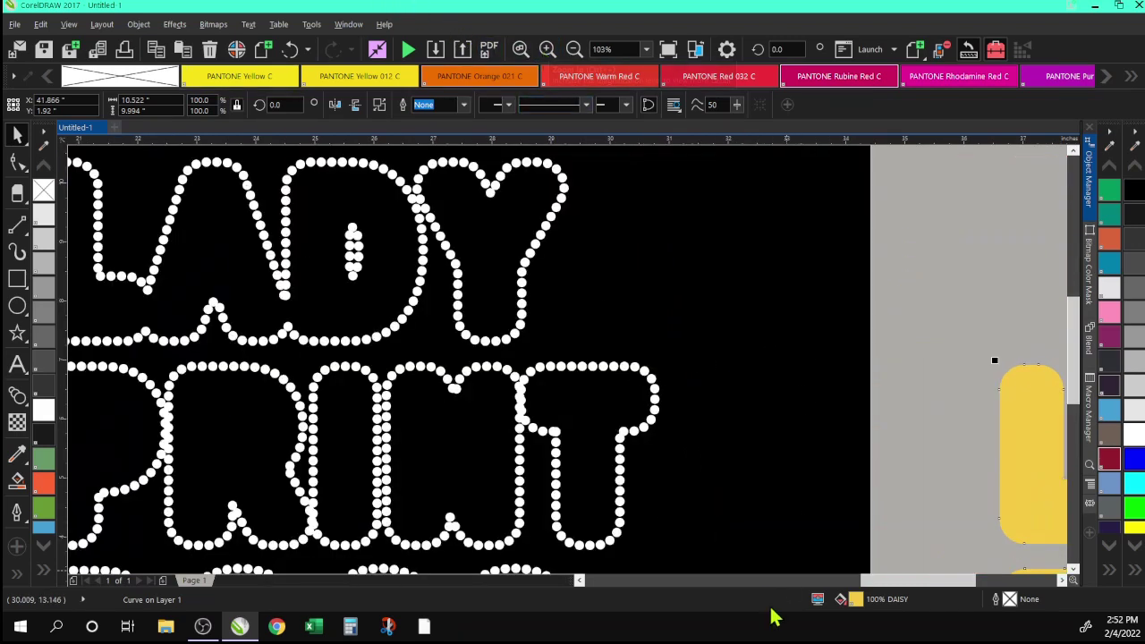
{"action": "left_click_drag", "start_coordinate": [885, 580], "coordinate": [848, 594]}
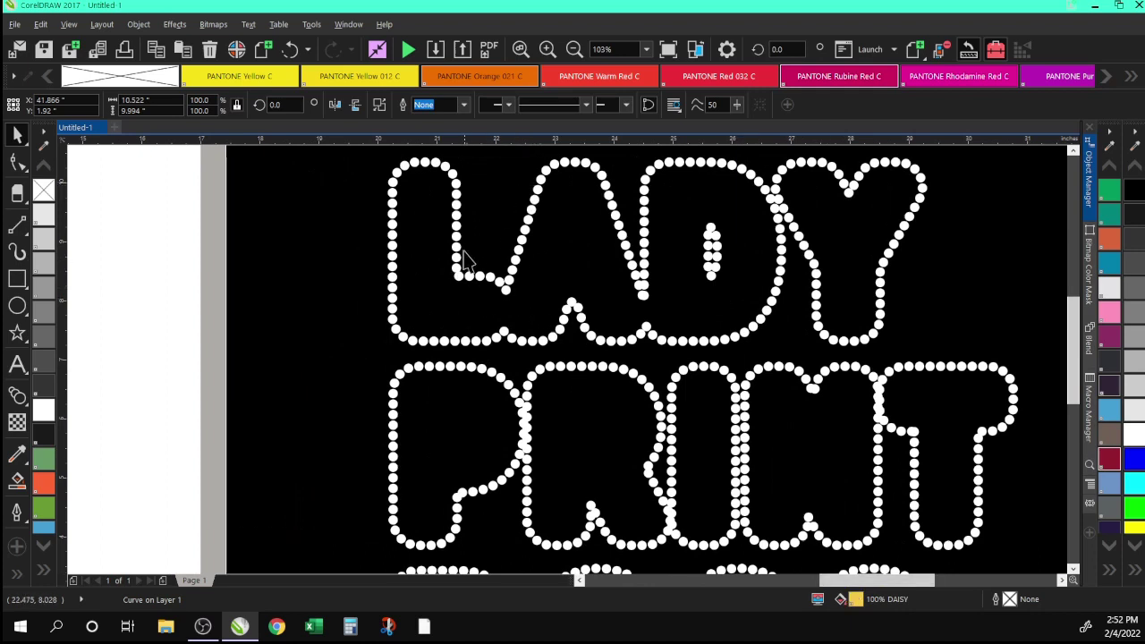
{"action": "left_click", "coordinate": [547, 49]}
{"action": "scroll", "coordinate": [494, 361], "scroll_direction": "up", "scroll_amount": 2}
{"action": "scroll", "coordinate": [494, 361], "scroll_direction": "up", "scroll_amount": 3}
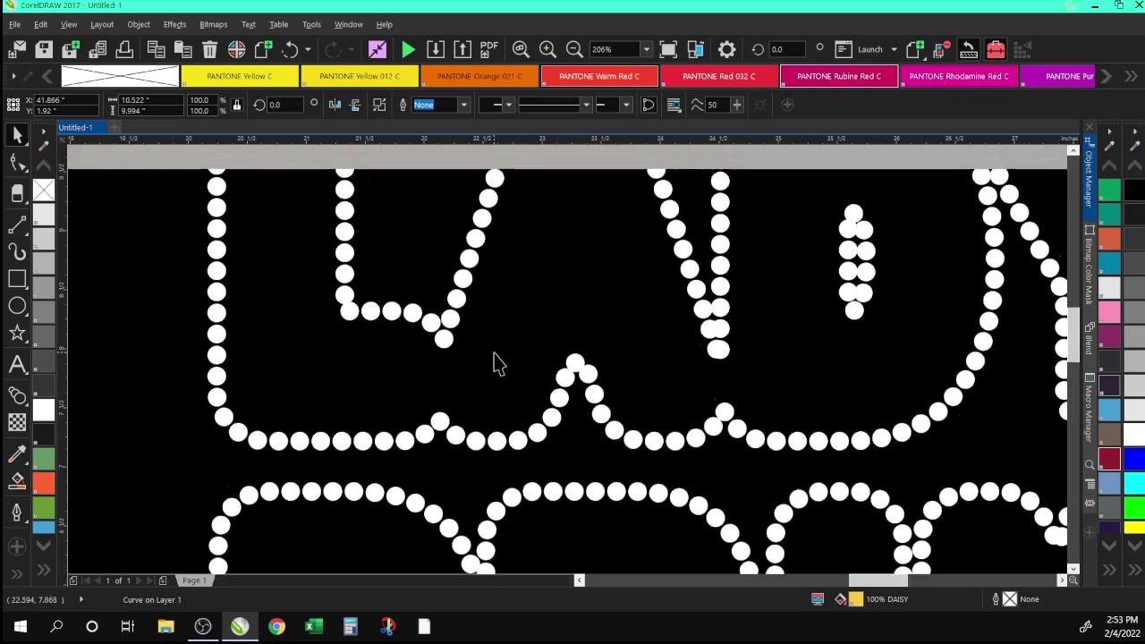
Ungroup the white circles that outline the LADY PRINT BOSS lettering.
{"action": "scroll", "coordinate": [339, 304], "scroll_direction": "up", "scroll_amount": 1}
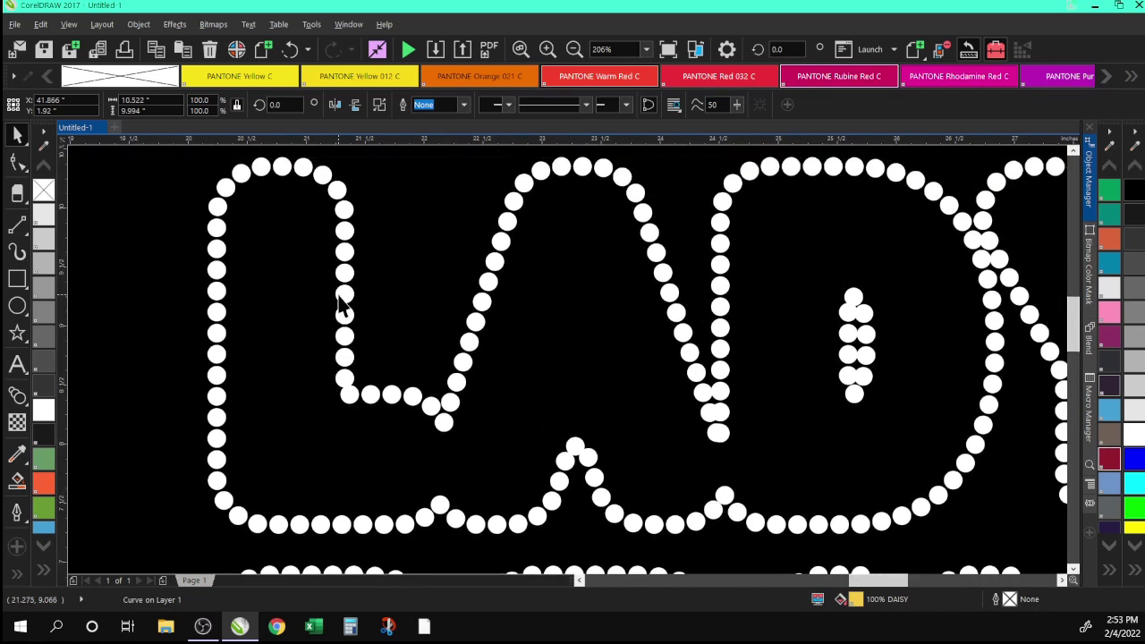
{"action": "left_click", "coordinate": [348, 399]}
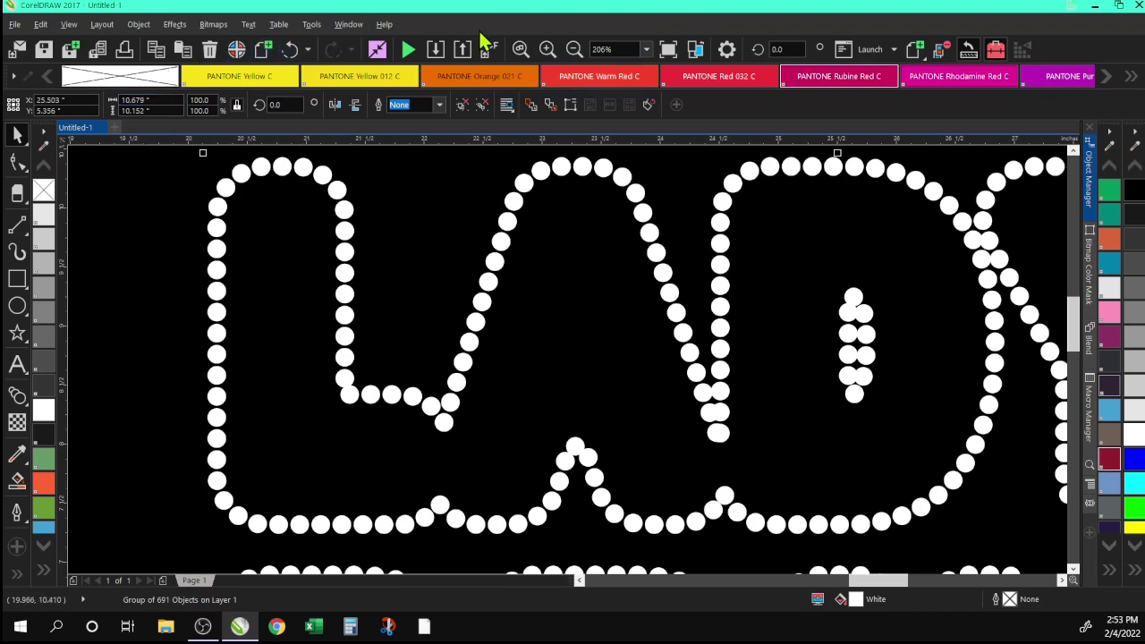
{"action": "left_click", "coordinate": [140, 24]}
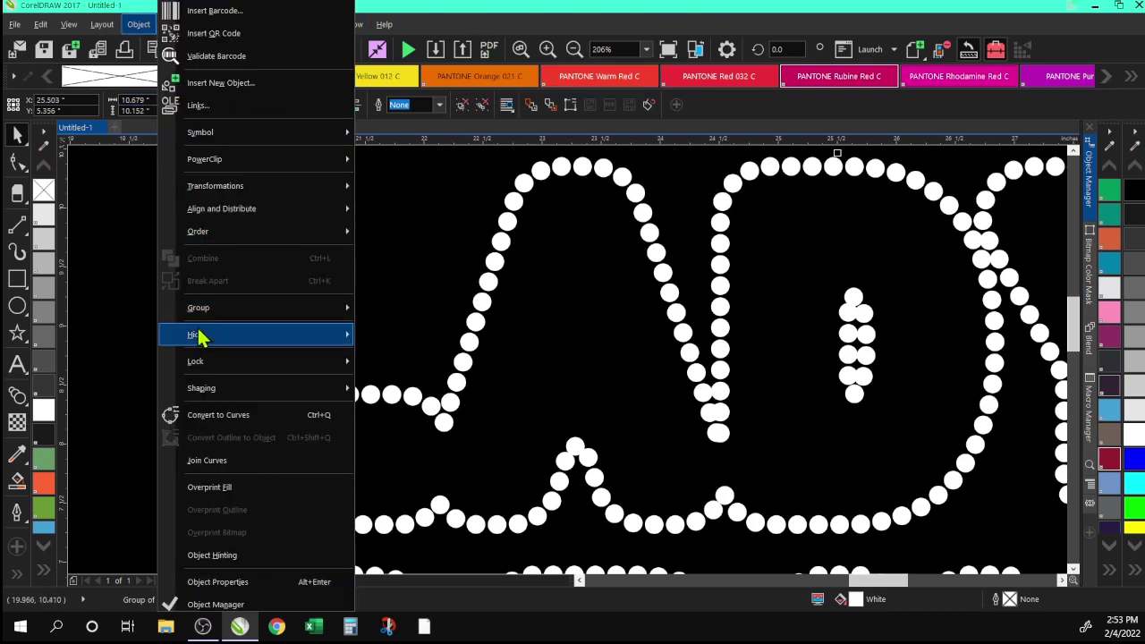
{"action": "mouse_move", "coordinate": [207, 308]}
{"action": "left_click", "coordinate": [401, 337]}
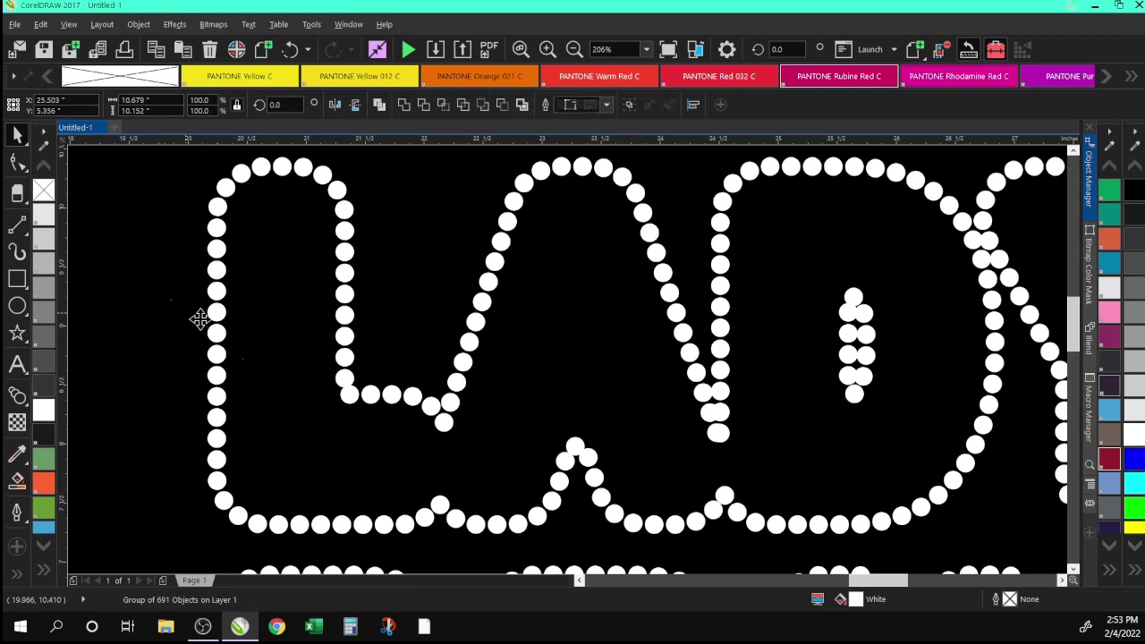
Nudge the circles at the L's inner corner, beside the L–A junction and at the peak below the A to even their spacing.
{"action": "left_click", "coordinate": [345, 402]}
{"action": "left_click", "coordinate": [351, 403], "text": "alt"}
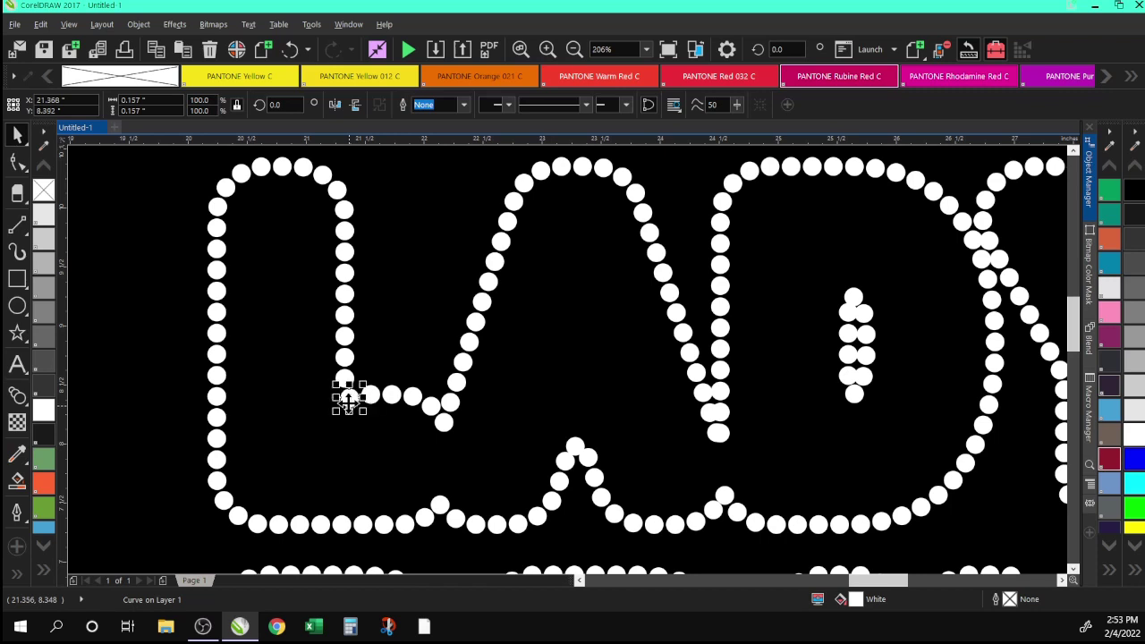
{"action": "left_click", "coordinate": [76, 335]}
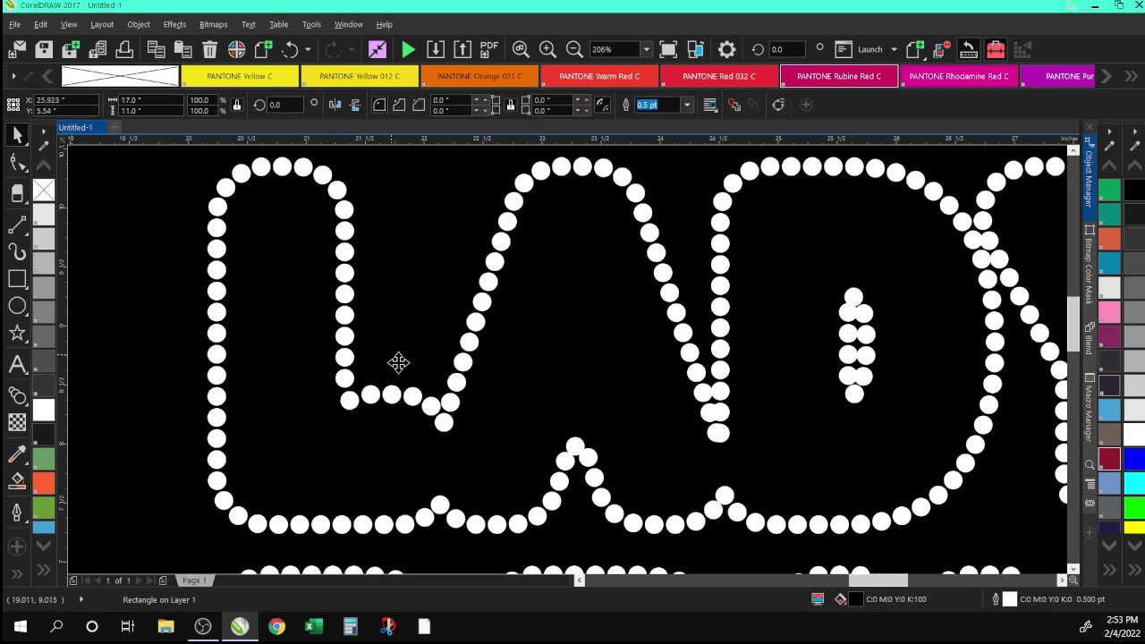
{"action": "left_click", "coordinate": [431, 406]}
{"action": "left_click_drag", "start_coordinate": [431, 407], "coordinate": [407, 394]}
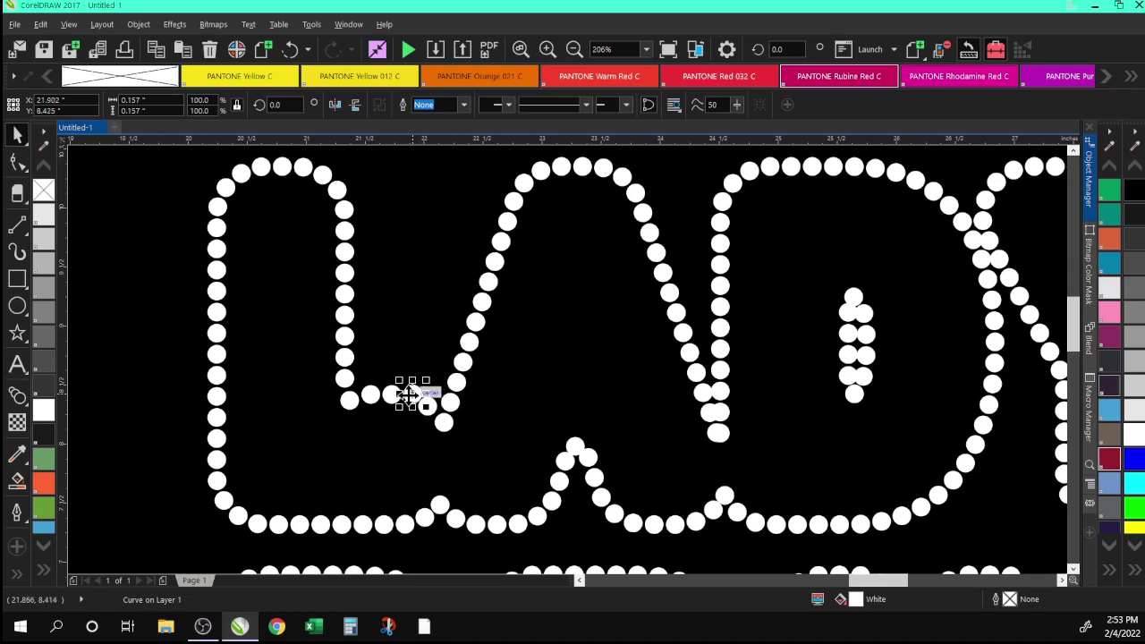
{"action": "left_click", "coordinate": [575, 447]}
{"action": "left_click_drag", "start_coordinate": [568, 444], "coordinate": [568, 440]}
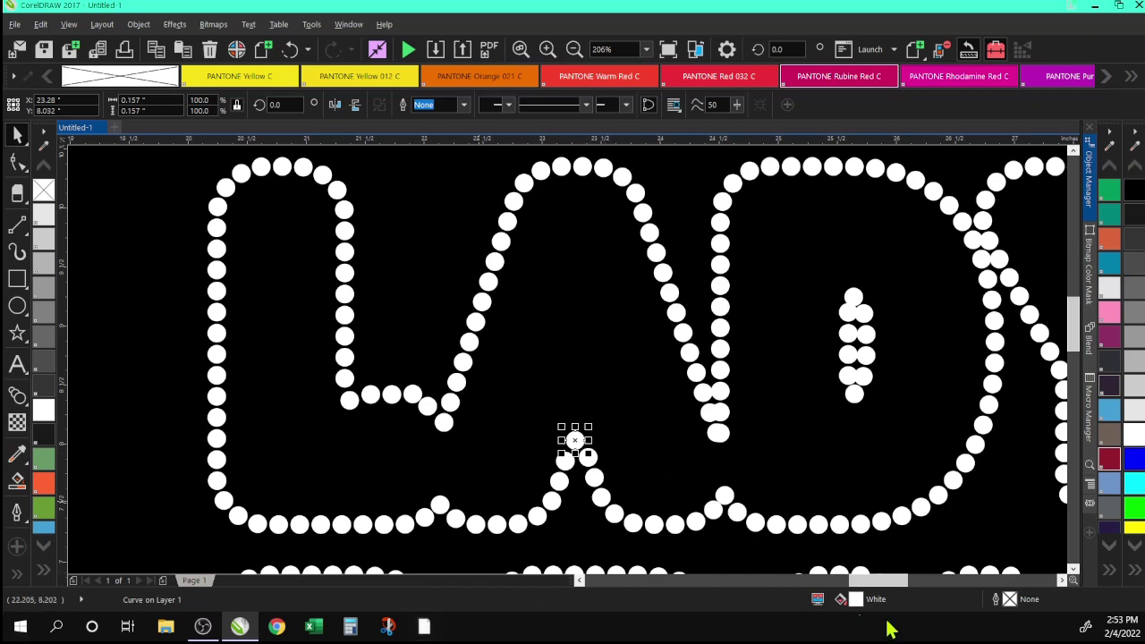
Remove the overlapping circle where the A meets the D and shift the circle above it slightly away from the D.
{"action": "left_click_drag", "start_coordinate": [858, 581], "coordinate": [881, 585]}
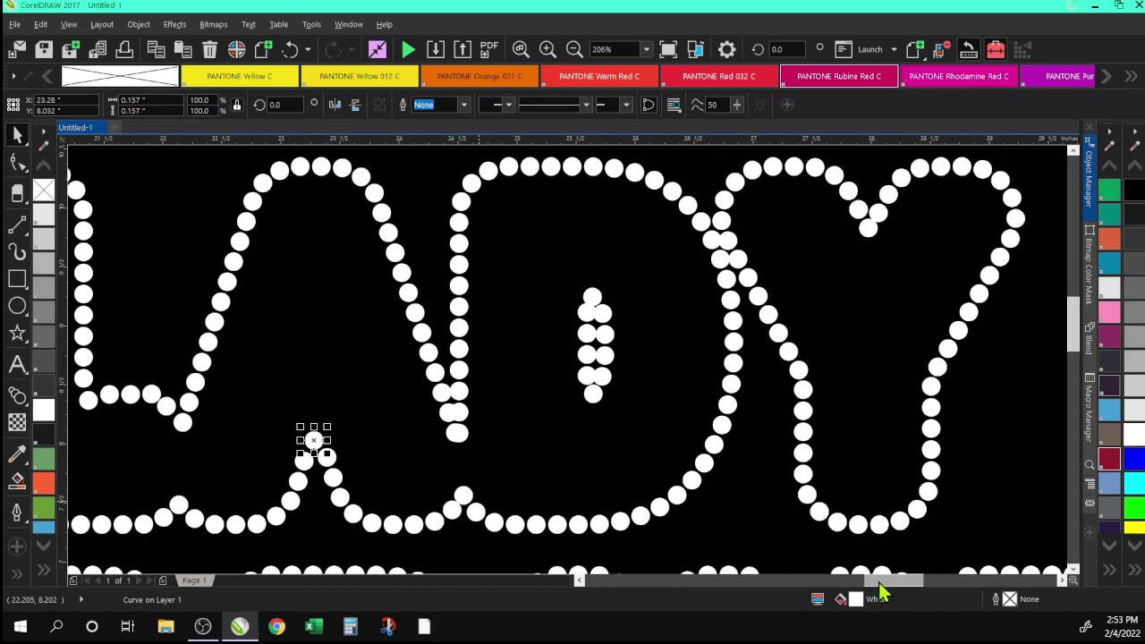
{"action": "left_click", "coordinate": [451, 415]}
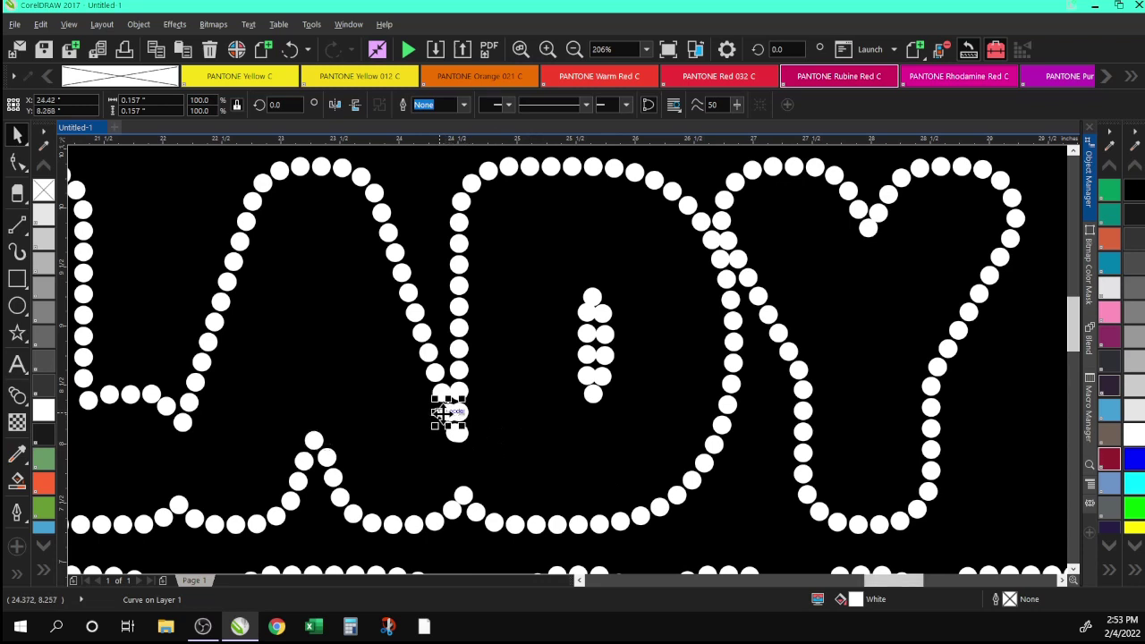
{"action": "left_click", "coordinate": [438, 413]}
{"action": "left_click_drag", "start_coordinate": [439, 412], "coordinate": [447, 412]}
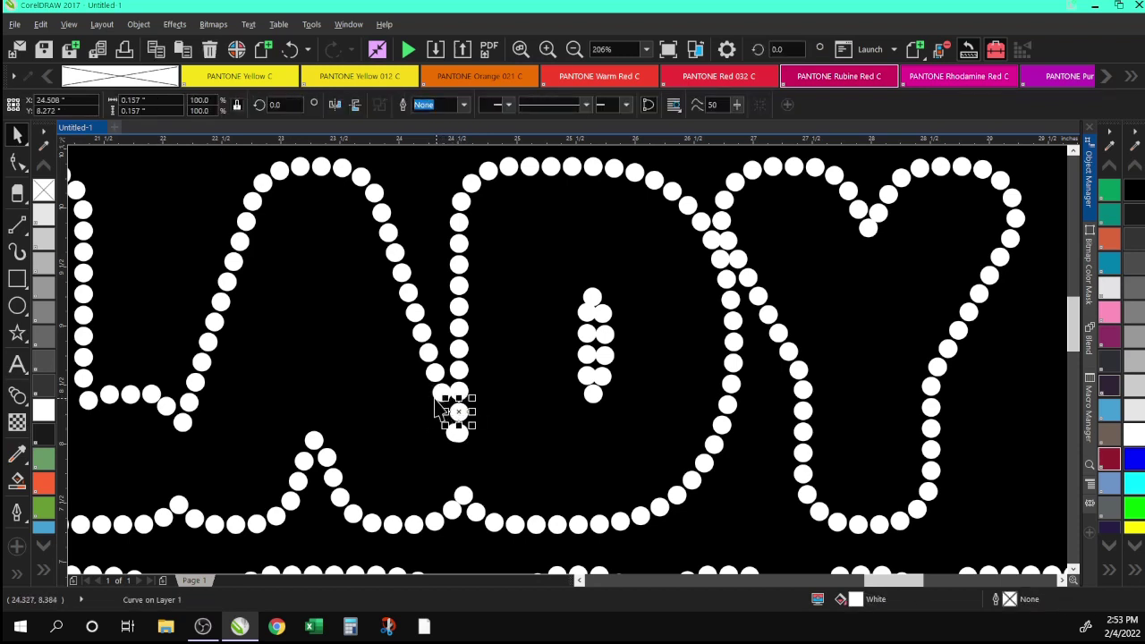
{"action": "left_click", "coordinate": [438, 392]}
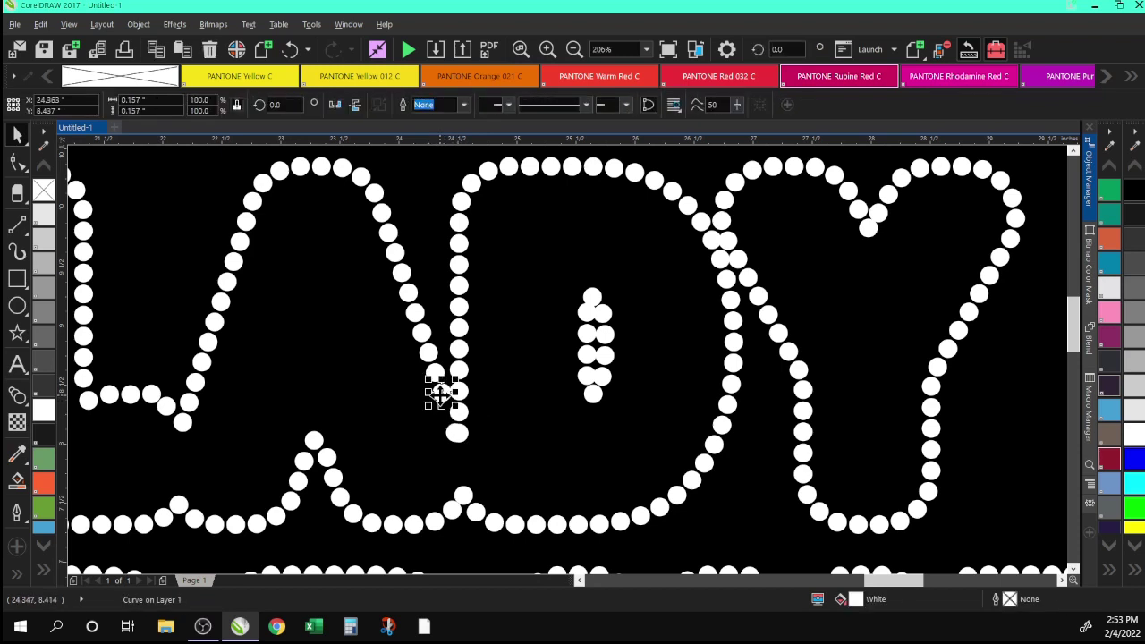
{"action": "left_click_drag", "start_coordinate": [440, 392], "coordinate": [432, 373]}
Adjust the neighbouring circles on the A's leg and delete the surplus circle at the lower tip of the A–D junction.
{"action": "left_click", "coordinate": [433, 416]}
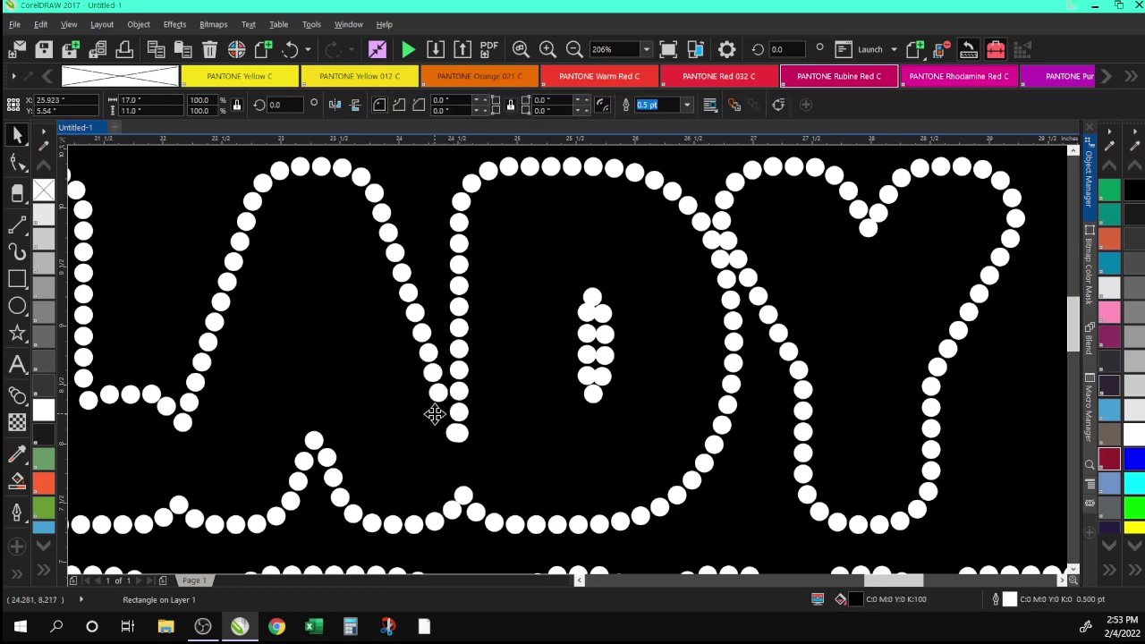
{"action": "left_click", "coordinate": [432, 372]}
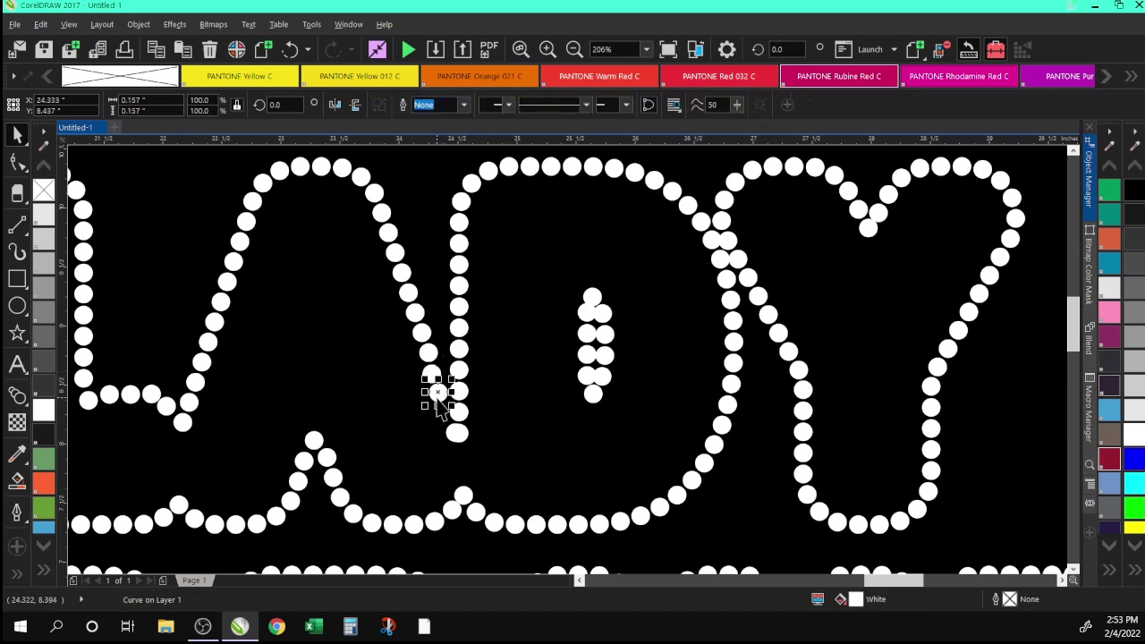
{"action": "left_click_drag", "start_coordinate": [459, 403], "coordinate": [450, 402]}
{"action": "left_click", "coordinate": [455, 447]}
{"action": "left_click", "coordinate": [458, 437]}
{"action": "key", "text": "Delete"}
Respace the crowded circles inside the D's counter and where the D meets the Y in LADY.
{"action": "left_click_drag", "start_coordinate": [586, 329], "coordinate": [608, 376]}
{"action": "left_click", "coordinate": [590, 415]}
{"action": "left_click", "coordinate": [578, 334]}
{"action": "left_click_drag", "start_coordinate": [579, 333], "coordinate": [607, 336]}
{"action": "left_click", "coordinate": [729, 240]}
{"action": "left_click_drag", "start_coordinate": [729, 240], "coordinate": [739, 255]}
{"action": "left_click", "coordinate": [869, 229]}
Respace the overlapping circles where the N meets the T in PRINT.
{"action": "scroll", "coordinate": [568, 241], "scroll_direction": "down", "scroll_amount": 1}
{"action": "scroll", "coordinate": [417, 352], "scroll_direction": "down", "scroll_amount": 1}
{"action": "scroll", "coordinate": [568, 324], "scroll_direction": "up", "scroll_amount": 1}
{"action": "scroll", "coordinate": [793, 272], "scroll_direction": "down", "scroll_amount": 1}
{"action": "scroll", "coordinate": [779, 523], "scroll_direction": "down", "scroll_amount": 1}
{"action": "left_click", "coordinate": [926, 231]}
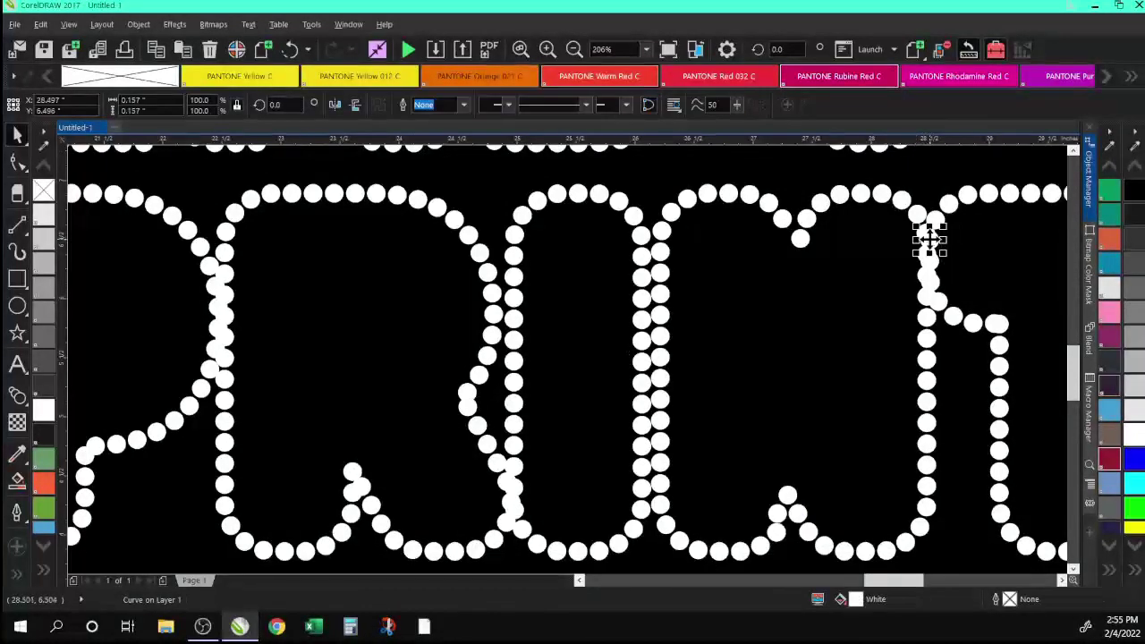
{"action": "left_click_drag", "start_coordinate": [926, 233], "coordinate": [926, 253]}
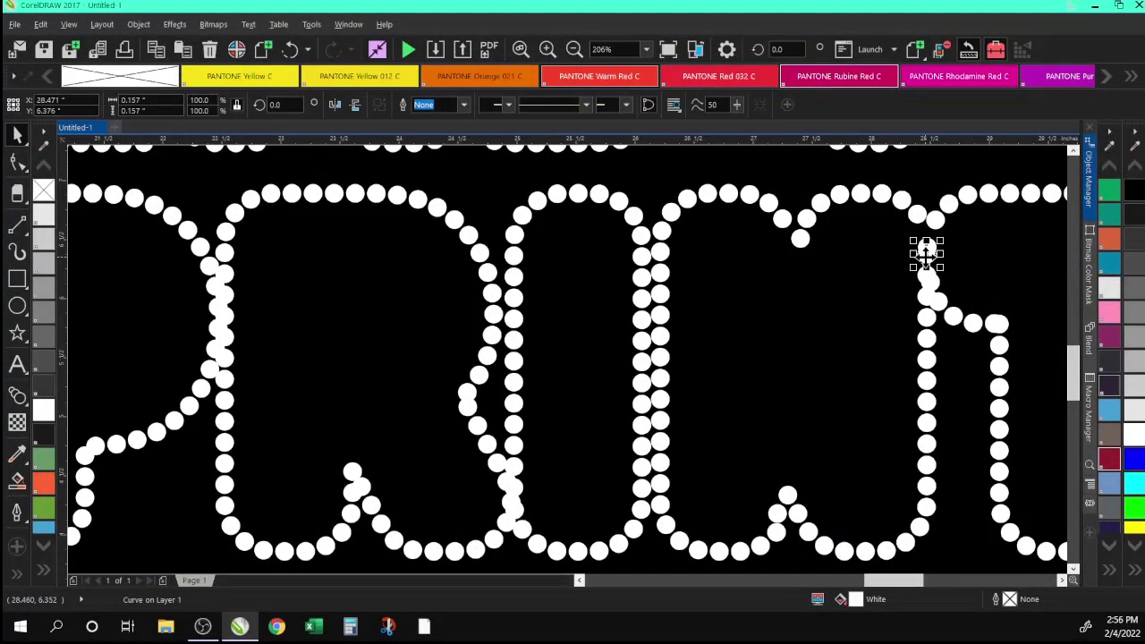
{"action": "left_click", "coordinate": [918, 258]}
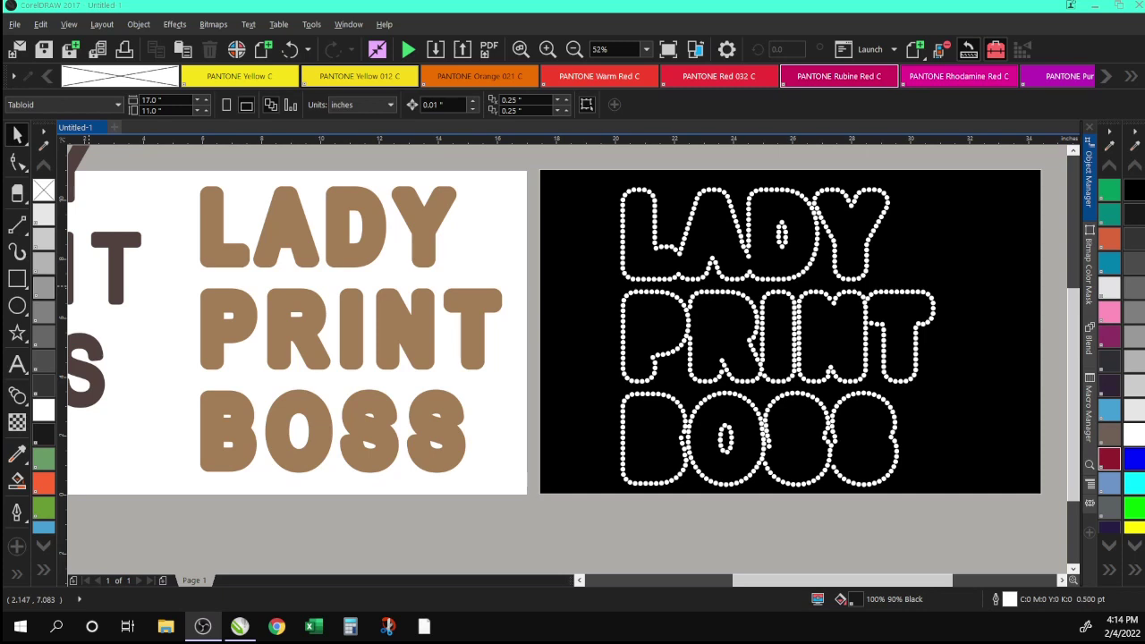
Move the tan LADY PRINT BOSS lettering onto the black rectangle, inside the white circle outline.
{"action": "left_click_drag", "start_coordinate": [812, 587], "coordinate": [767, 586]}
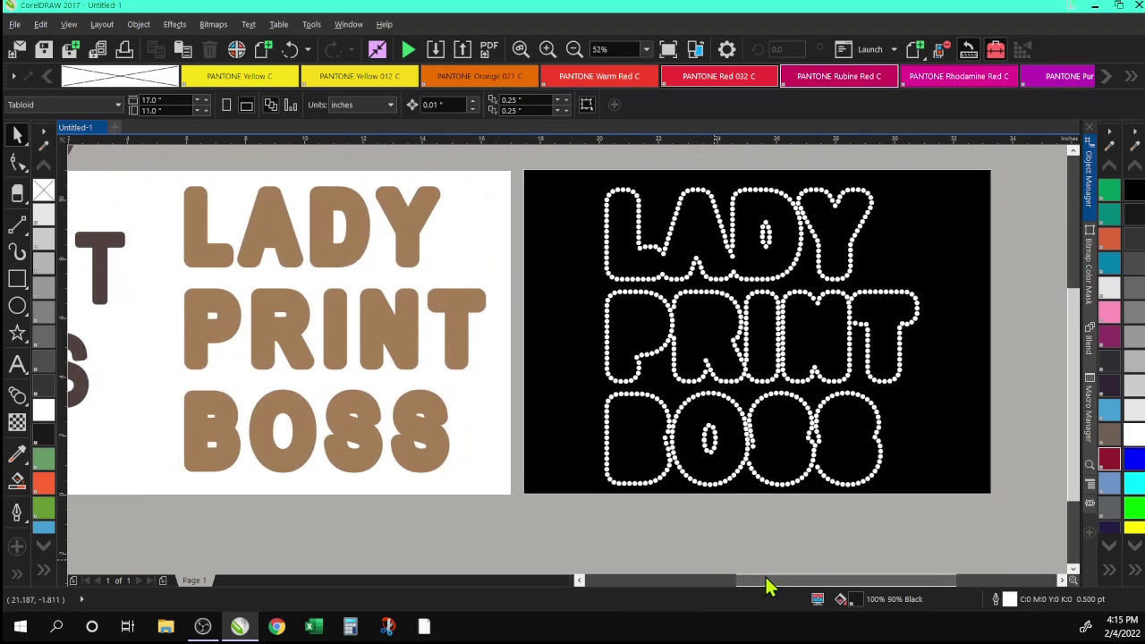
{"action": "left_click", "coordinate": [343, 256]}
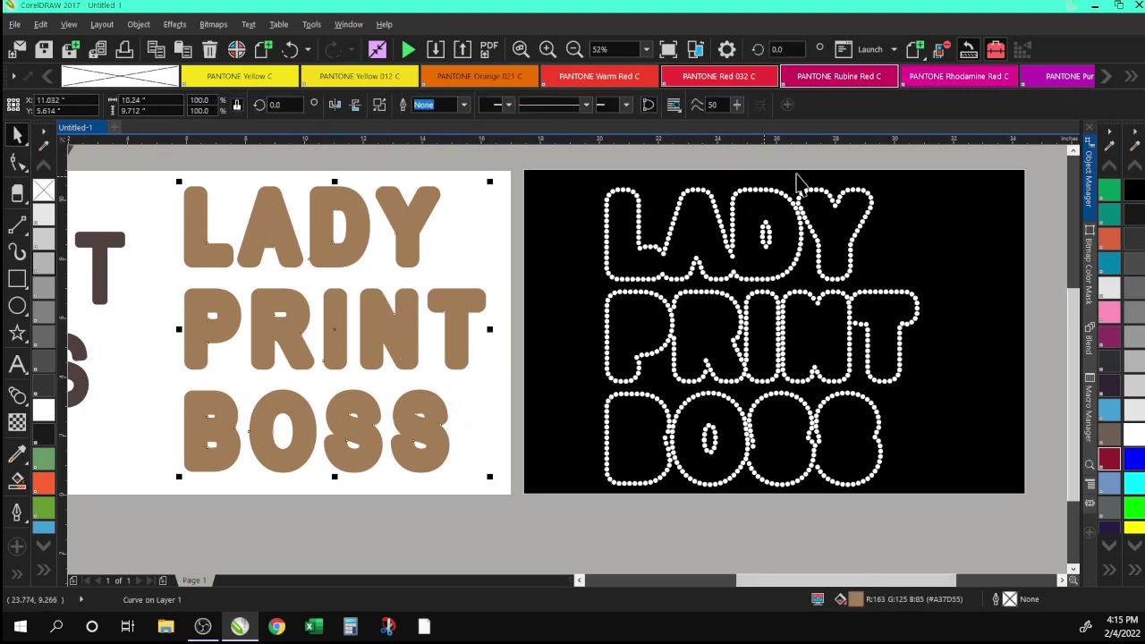
{"action": "left_click_drag", "start_coordinate": [422, 229], "coordinate": [834, 234]}
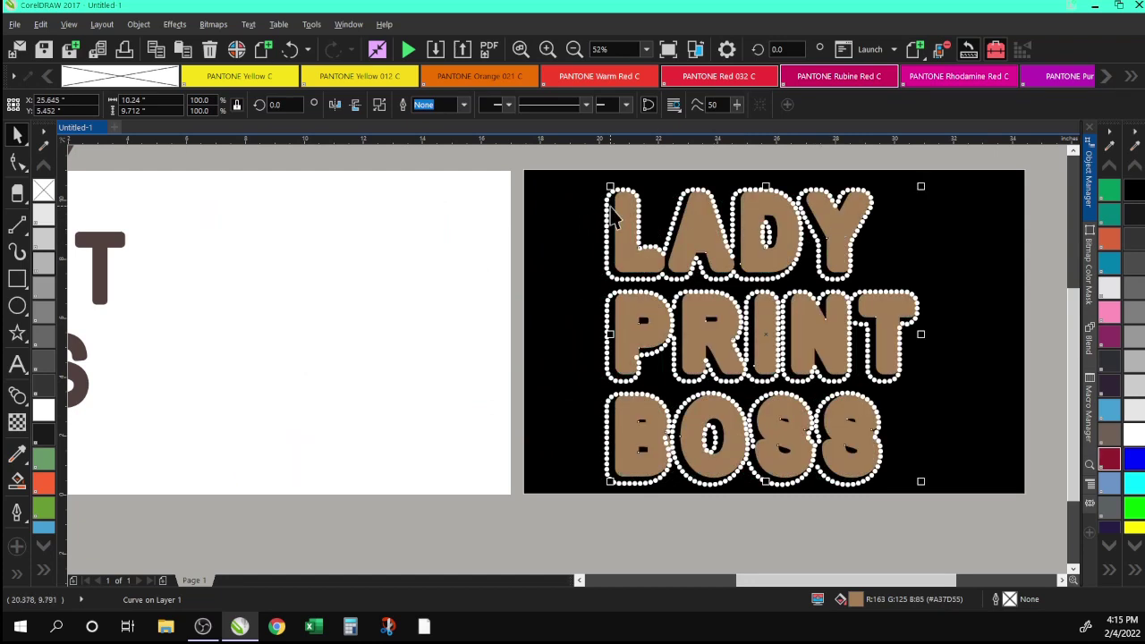
Align the centers of the white circle outline and the tan lettering both horizontally and vertically.
{"action": "scroll", "coordinate": [555, 161], "scroll_direction": "up", "scroll_amount": 1}
{"action": "left_click_drag", "start_coordinate": [554, 176], "coordinate": [974, 535]}
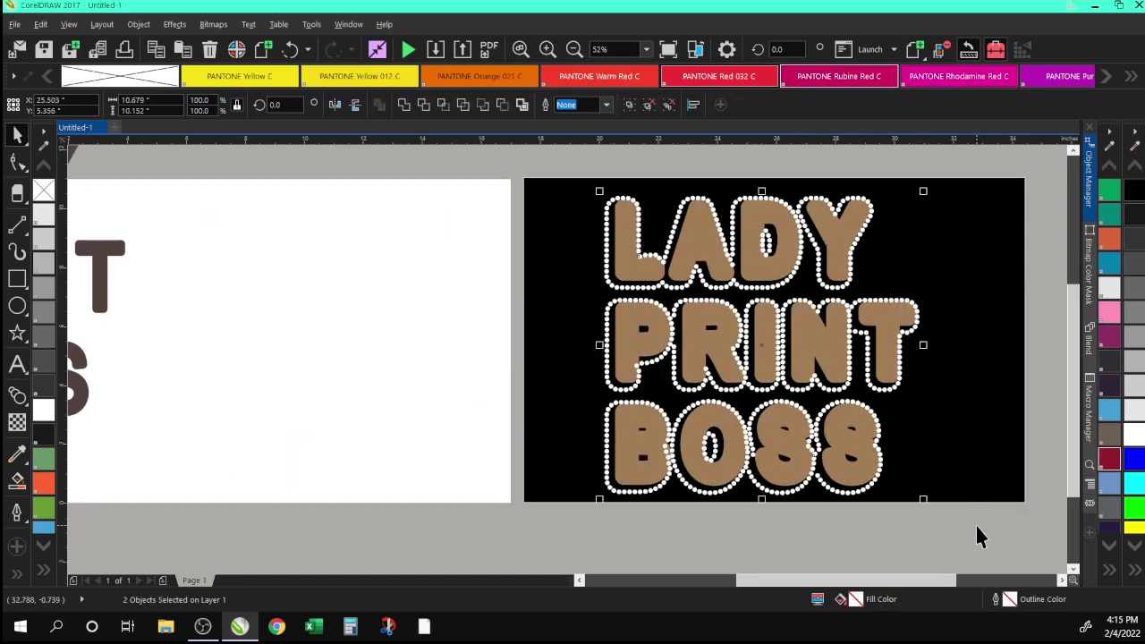
{"action": "left_click", "coordinate": [148, 27]}
{"action": "mouse_move", "coordinate": [225, 217]}
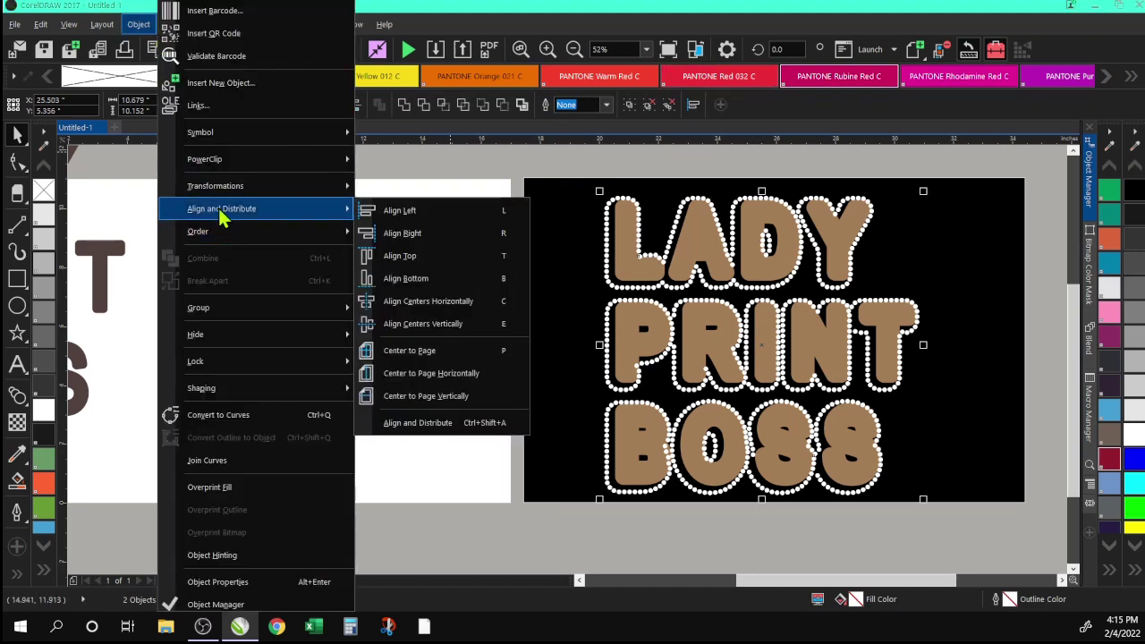
{"action": "left_click", "coordinate": [409, 304]}
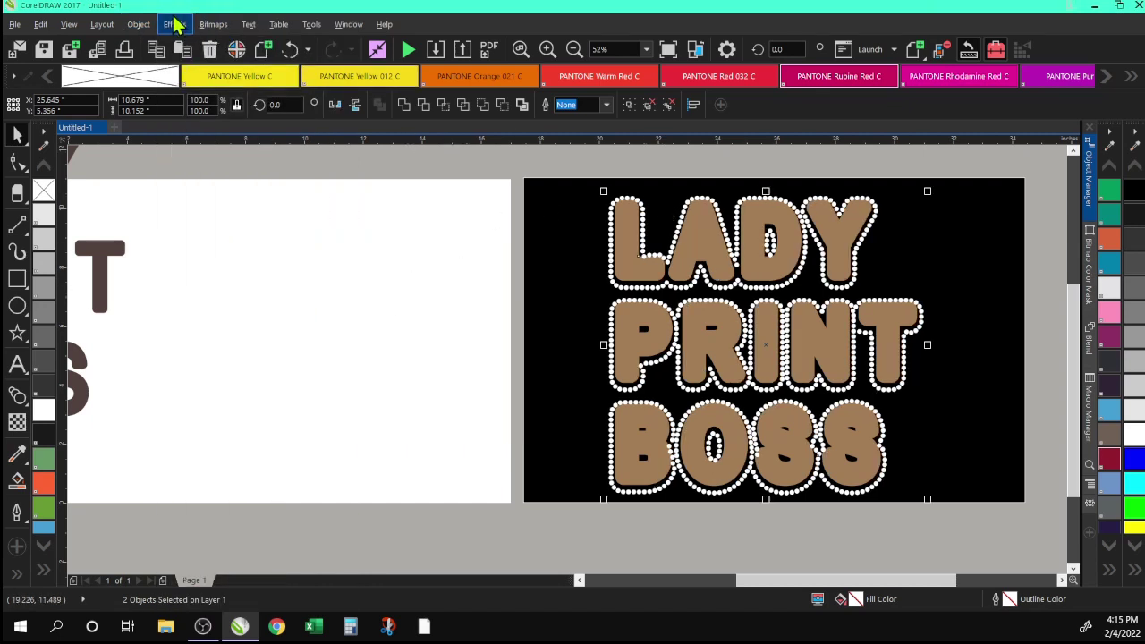
{"action": "left_click", "coordinate": [139, 24]}
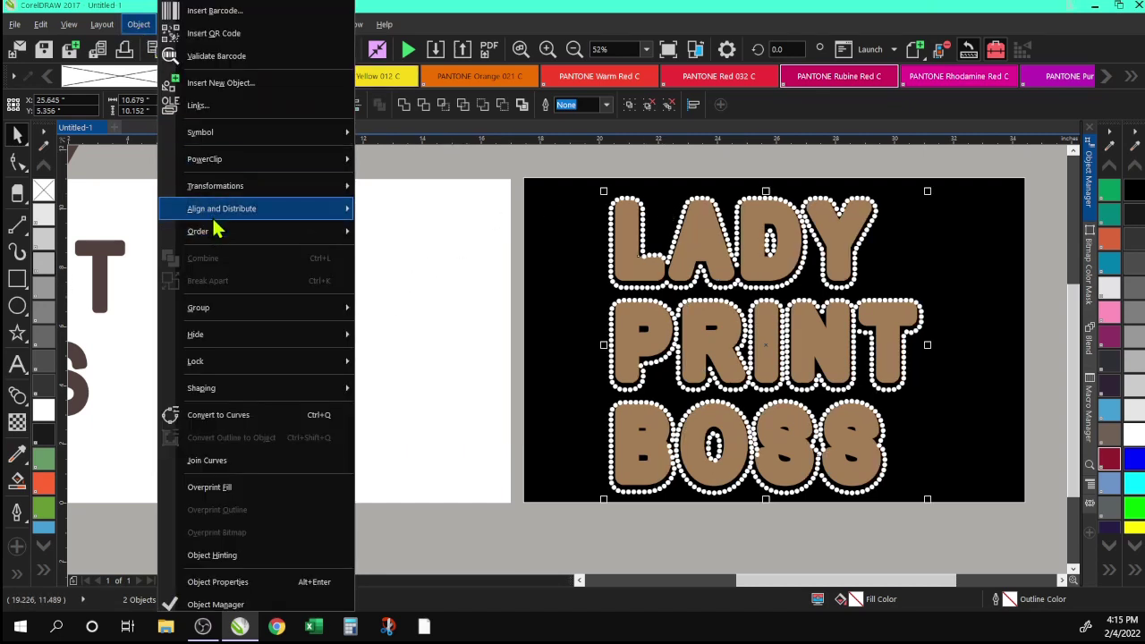
{"action": "mouse_move", "coordinate": [254, 221]}
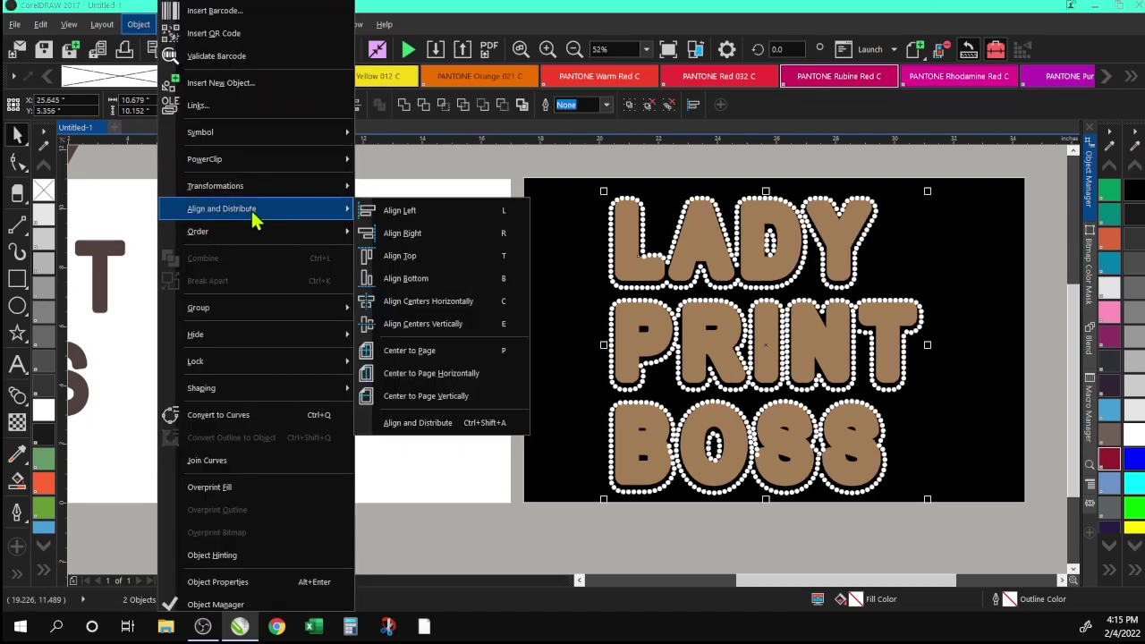
{"action": "left_click", "coordinate": [439, 327]}
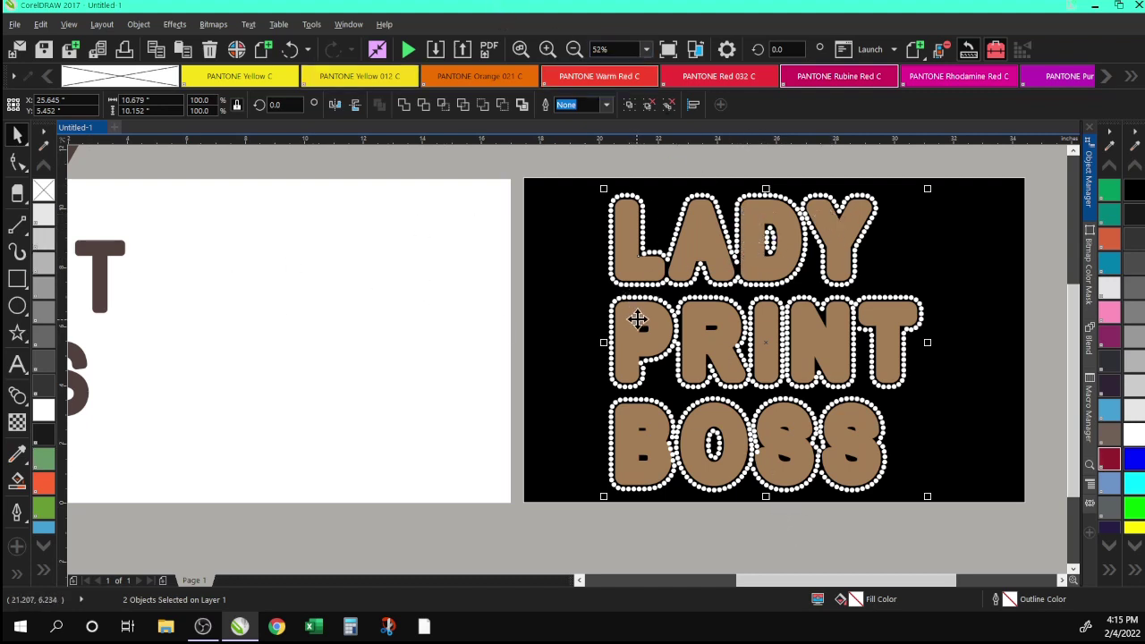
Move the dark brown lettering onto the tan lettering on the black rectangle.
{"action": "left_click", "coordinate": [547, 51]}
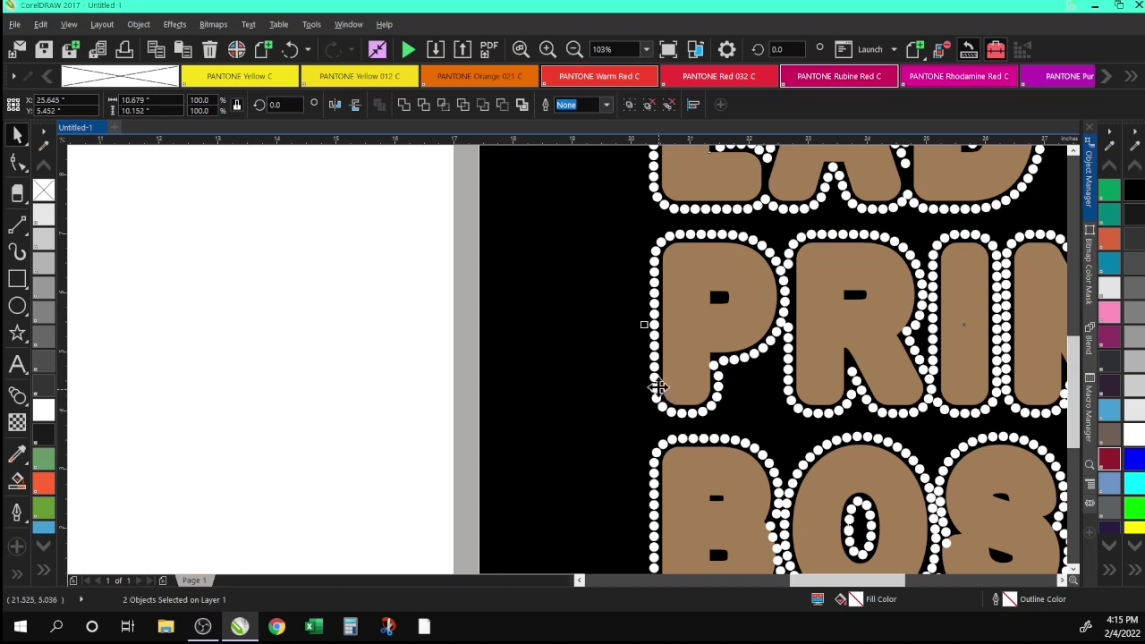
{"action": "left_click", "coordinate": [573, 51]}
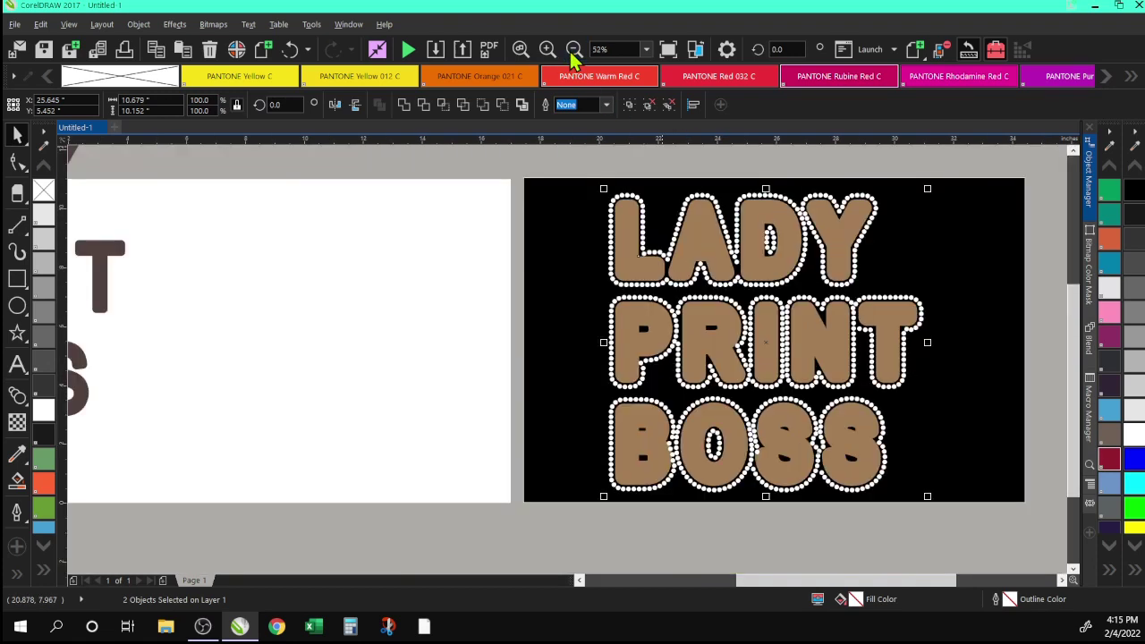
{"action": "left_click", "coordinate": [100, 271]}
{"action": "left_click_drag", "start_coordinate": [162, 279], "coordinate": [834, 331]}
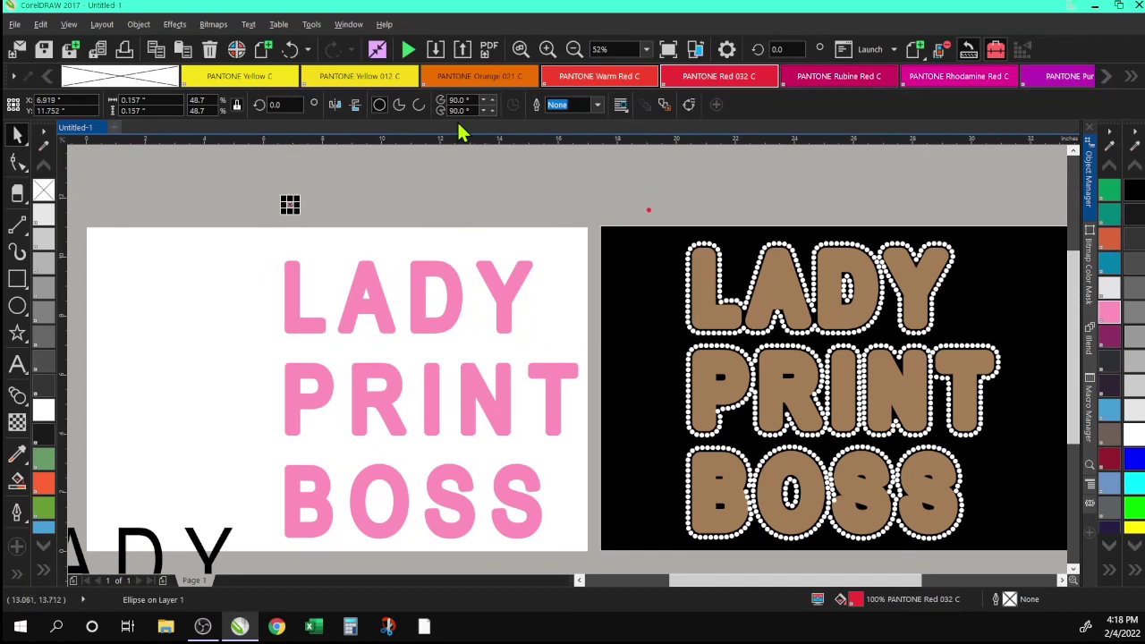
Blend the small red circle above the white page with the second red circle near the black rectangle.
{"action": "left_click", "coordinate": [20, 400]}
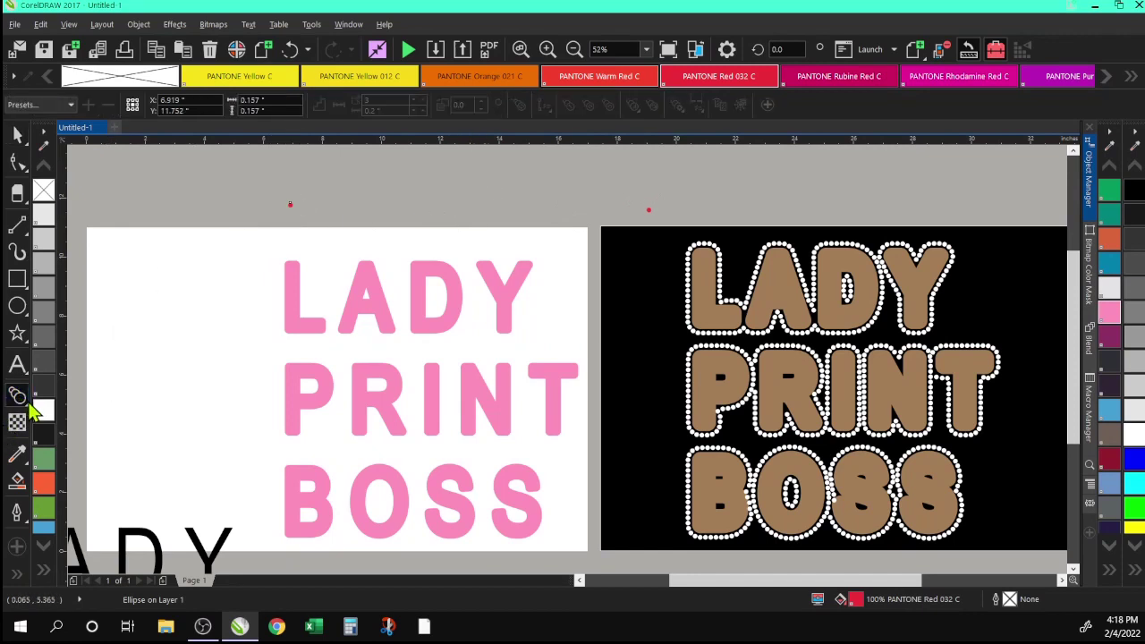
{"action": "left_click", "coordinate": [30, 408]}
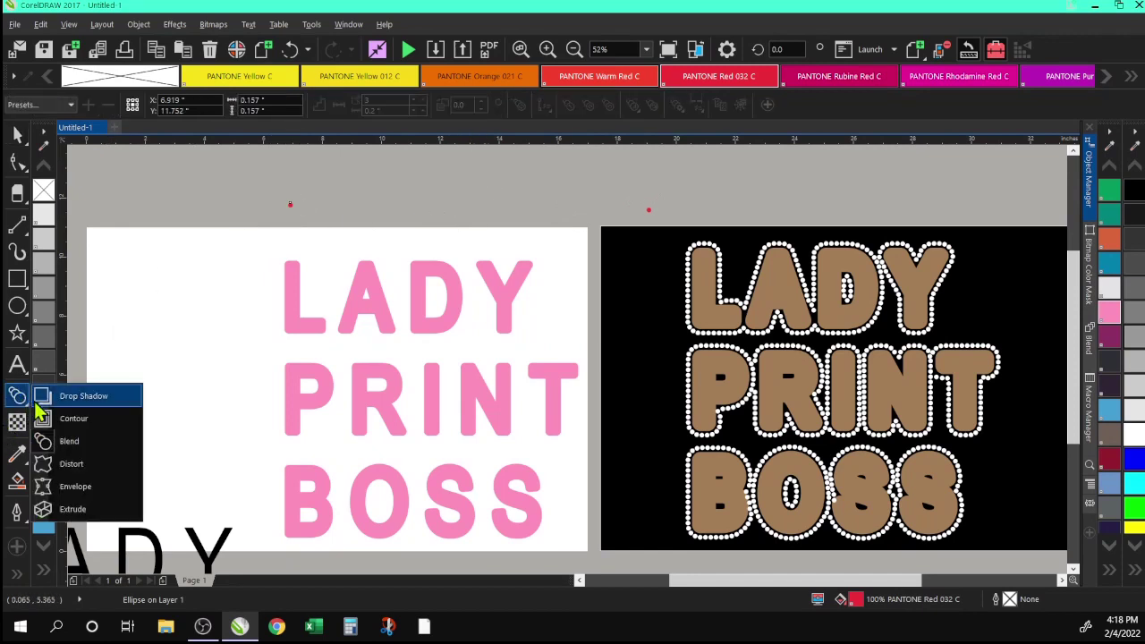
{"action": "left_click", "coordinate": [69, 440]}
{"action": "left_click_drag", "start_coordinate": [291, 208], "coordinate": [652, 213]}
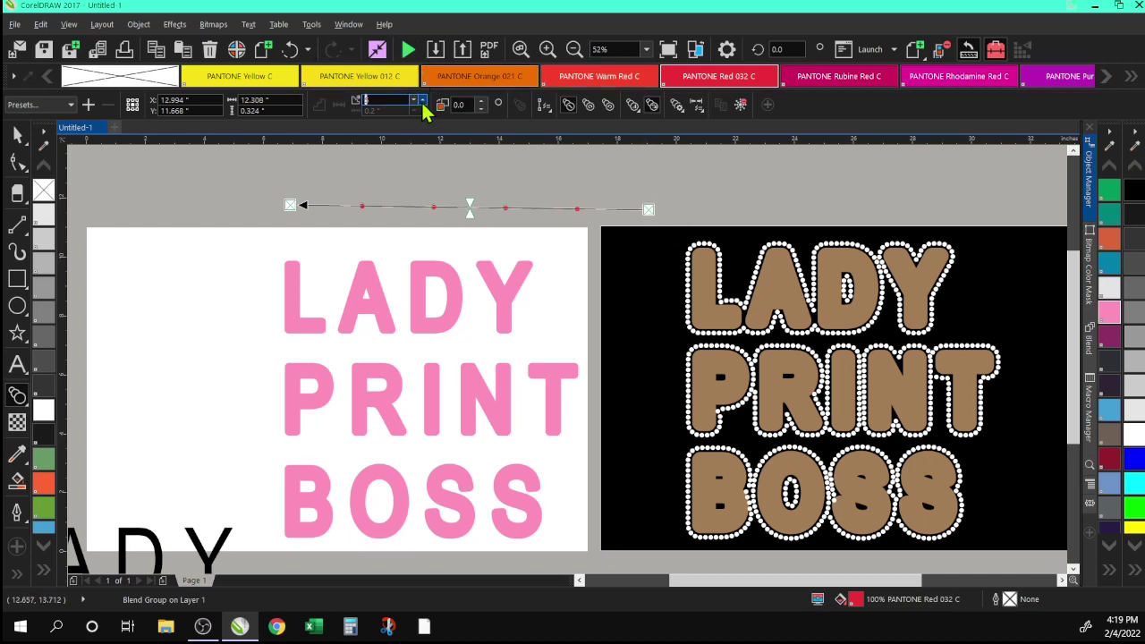
Set the number of steps in the red circle blend to 27.
{"action": "type", "text": "7"}
{"action": "key", "text": "Return"}
{"action": "type", "text": "21"}
{"action": "key", "text": "Return"}
{"action": "left_click", "coordinate": [416, 97]}
{"action": "left_click", "coordinate": [416, 97]}
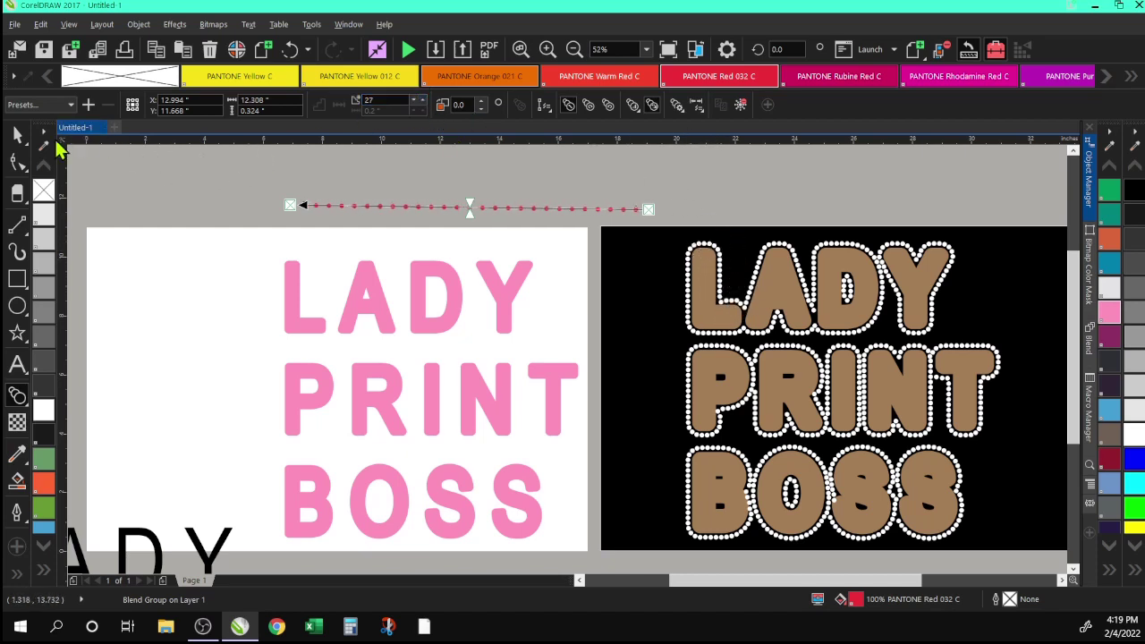
Fit the red circle blend to the outline of the pink LADY PRINT BOSS text as its new path.
{"action": "left_click", "coordinate": [18, 134]}
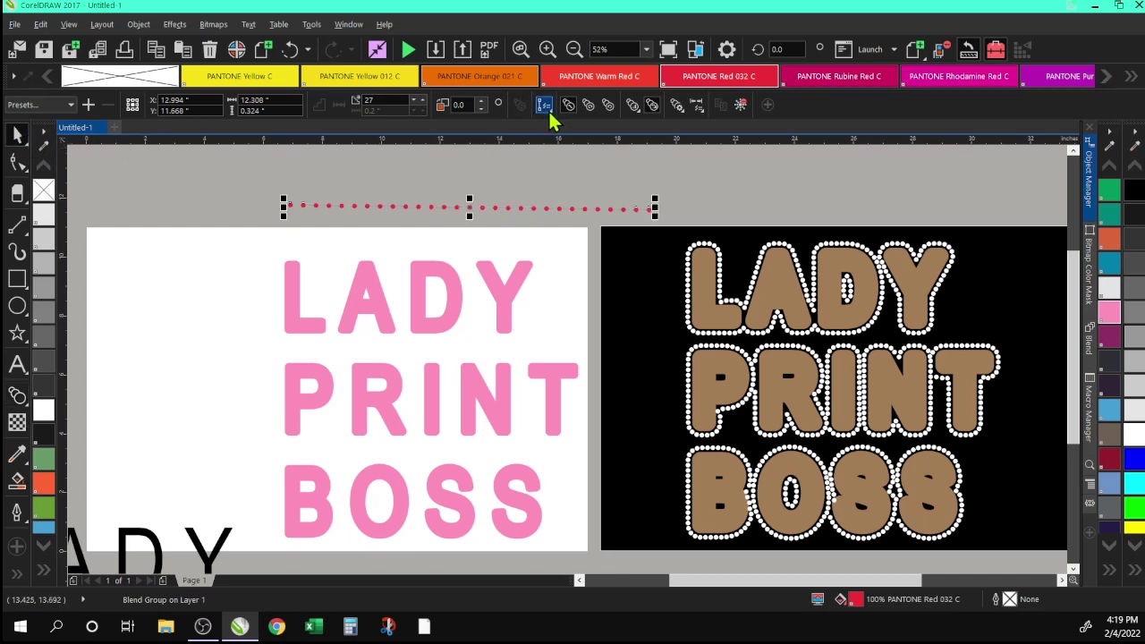
{"action": "left_click", "coordinate": [282, 234]}
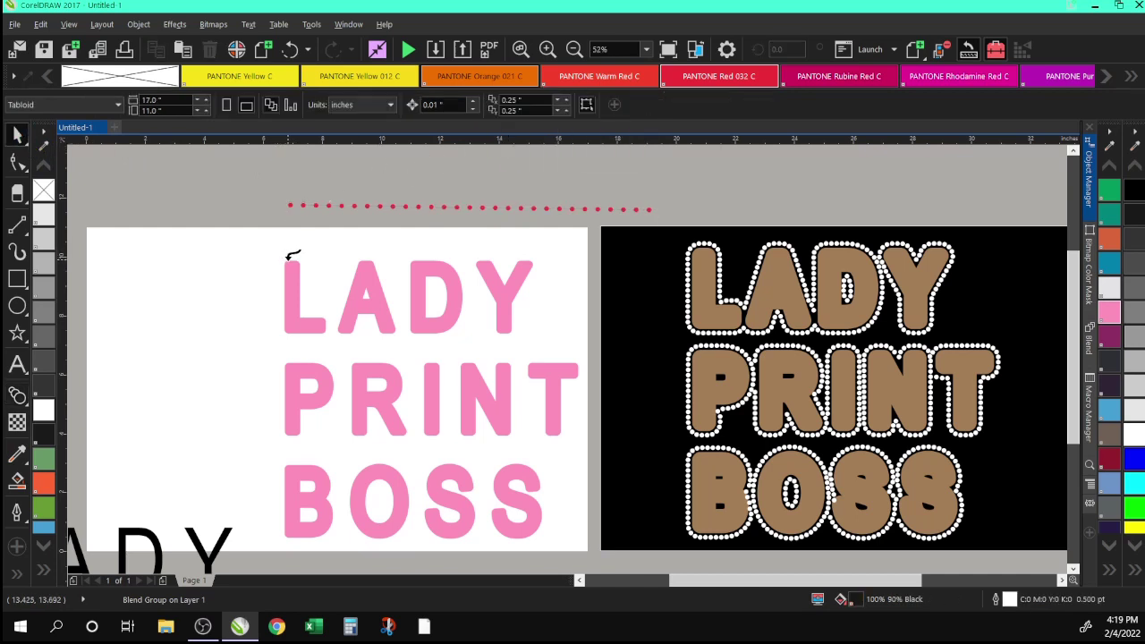
{"action": "left_click", "coordinate": [290, 258]}
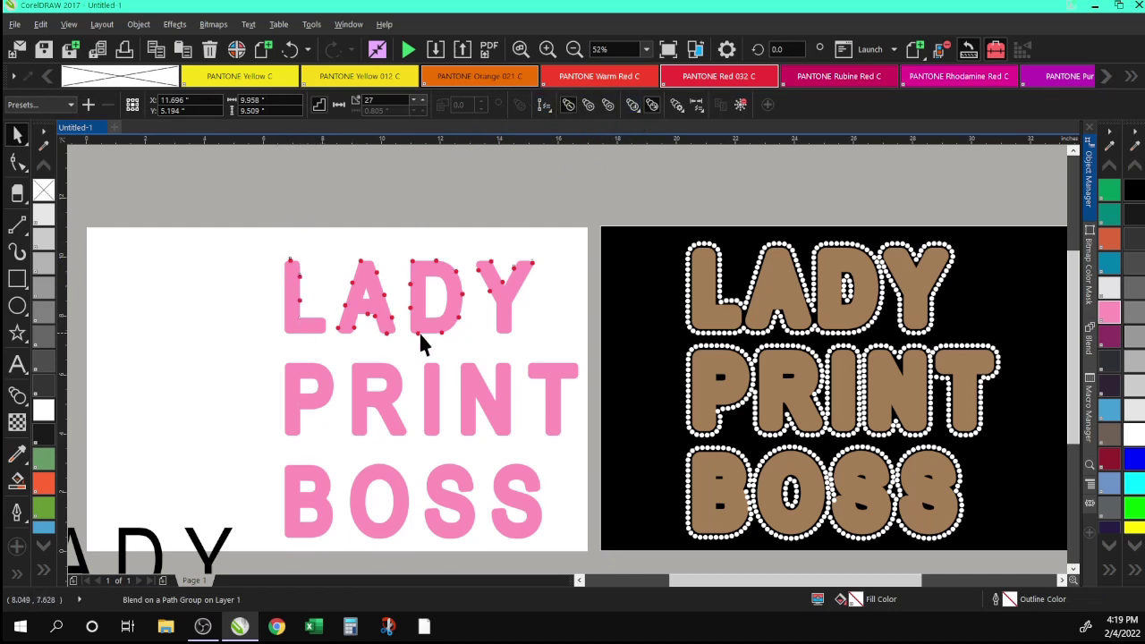
Spread the red circle blend along the full path of the pink text and set its number of steps to 601.
{"action": "left_click", "coordinate": [545, 107]}
{"action": "left_click", "coordinate": [693, 108]}
{"action": "left_click", "coordinate": [680, 108]}
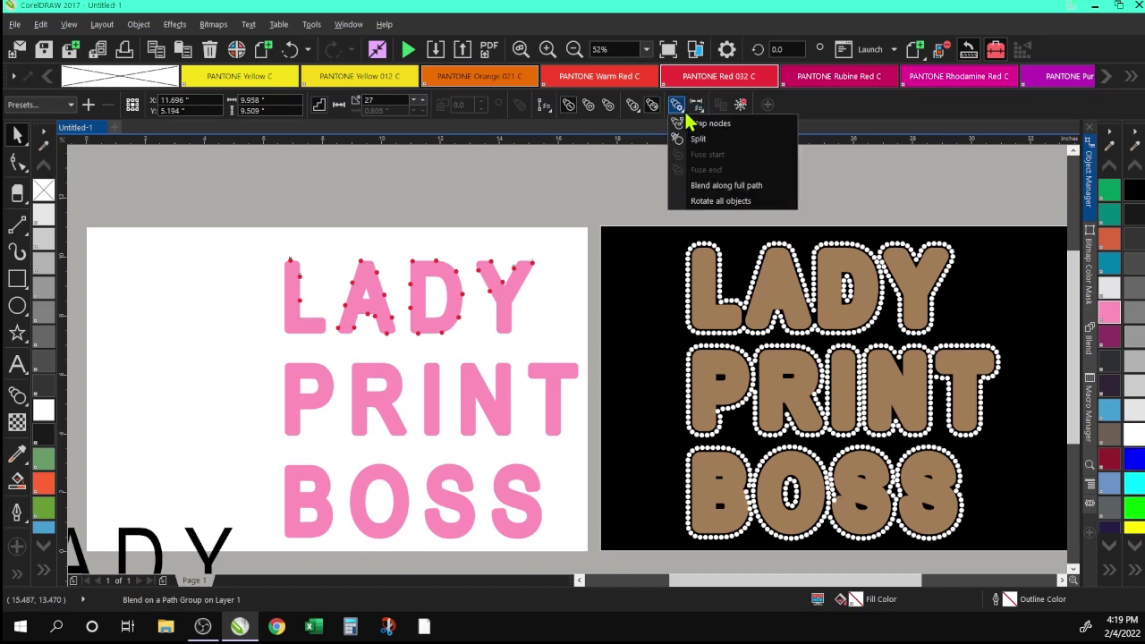
{"action": "left_click", "coordinate": [702, 186]}
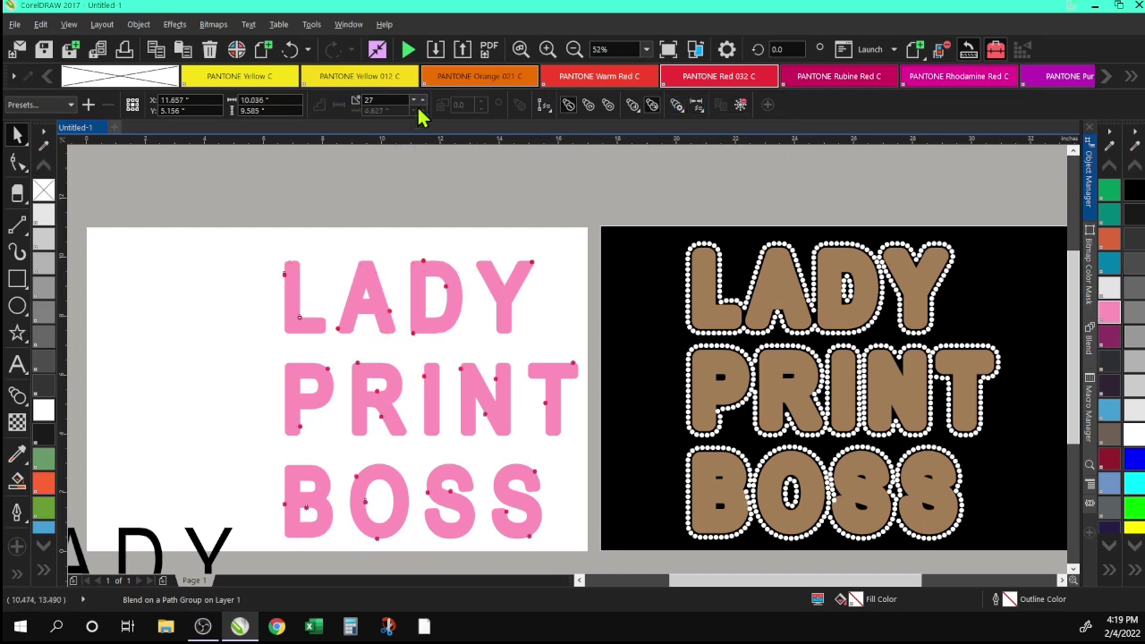
{"action": "type", "text": "601"}
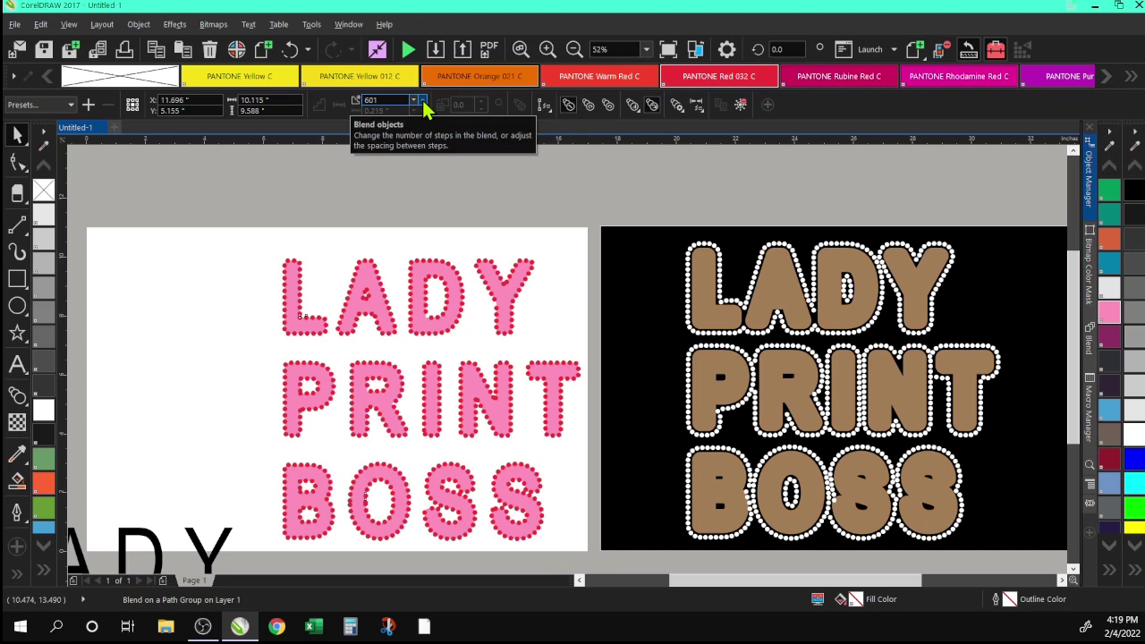
{"action": "left_click", "coordinate": [547, 49]}
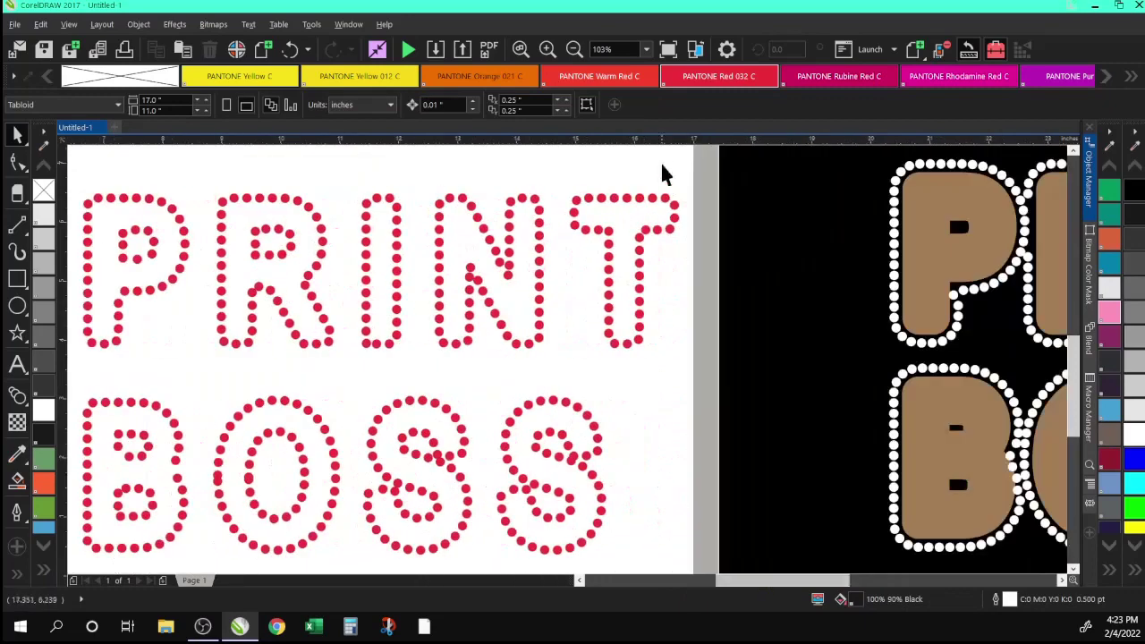
{"action": "left_click_drag", "start_coordinate": [662, 170], "coordinate": [683, 226]}
{"action": "left_click_drag", "start_coordinate": [674, 217], "coordinate": [665, 225]}
{"action": "key", "text": "ctrl+z"}
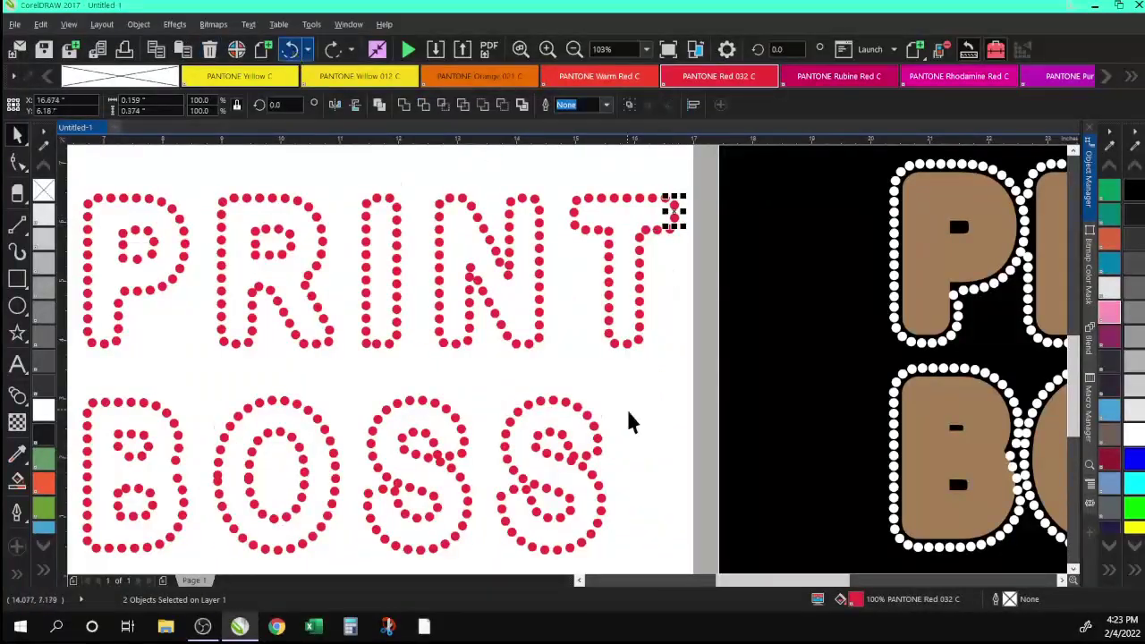
Delete the crowded red circles at the upper inner curve of the last S in BOSS.
{"action": "scroll", "coordinate": [554, 358], "scroll_direction": "down", "scroll_amount": 1}
{"action": "left_click", "coordinate": [572, 421]}
{"action": "key", "text": "Delete"}
{"action": "left_click", "coordinate": [569, 408]}
{"action": "key", "text": "Delete"}
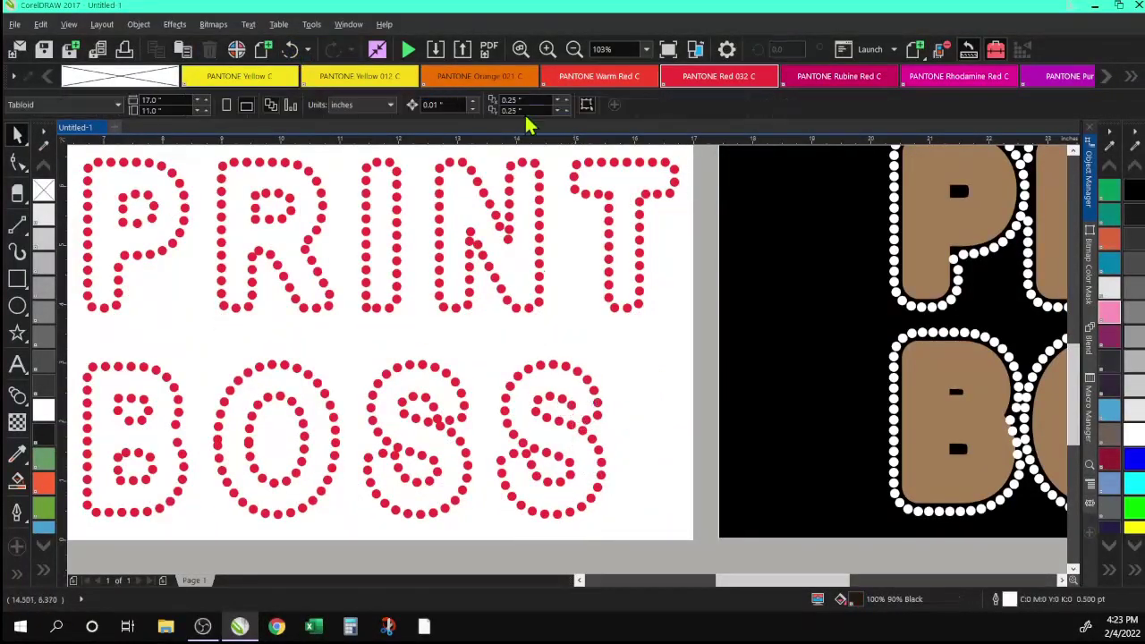
Nudge the crowded circles around the inner curves of the last S in BOSS to even out their spacing.
{"action": "left_click", "coordinate": [547, 50]}
{"action": "left_click", "coordinate": [604, 312]}
{"action": "left_click", "coordinate": [604, 313]}
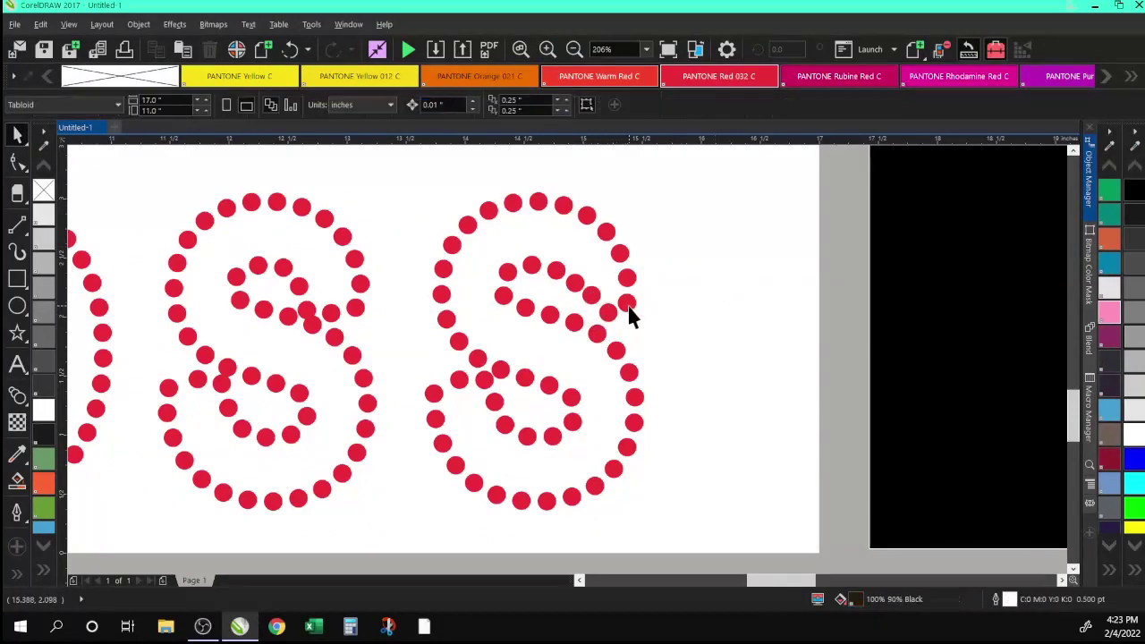
{"action": "left_click_drag", "start_coordinate": [614, 313], "coordinate": [618, 309]}
{"action": "left_click", "coordinate": [401, 345]}
{"action": "left_click", "coordinate": [484, 379]}
{"action": "left_click_drag", "start_coordinate": [484, 379], "coordinate": [479, 384]}
{"action": "mouse_move", "coordinate": [493, 402]}
{"action": "left_mouse_down"}
{"action": "mouse_move", "coordinate": [455, 382]}
{"action": "mouse_move", "coordinate": [485, 409]}
{"action": "left_mouse_up"}
{"action": "left_click", "coordinate": [481, 388]}
Color the first S of BOSS pink and duplicate the red circles of the last S.
{"action": "left_click", "coordinate": [574, 50]}
{"action": "left_click", "coordinate": [603, 327]}
{"action": "left_click_drag", "start_coordinate": [352, 281], "coordinate": [473, 436]}
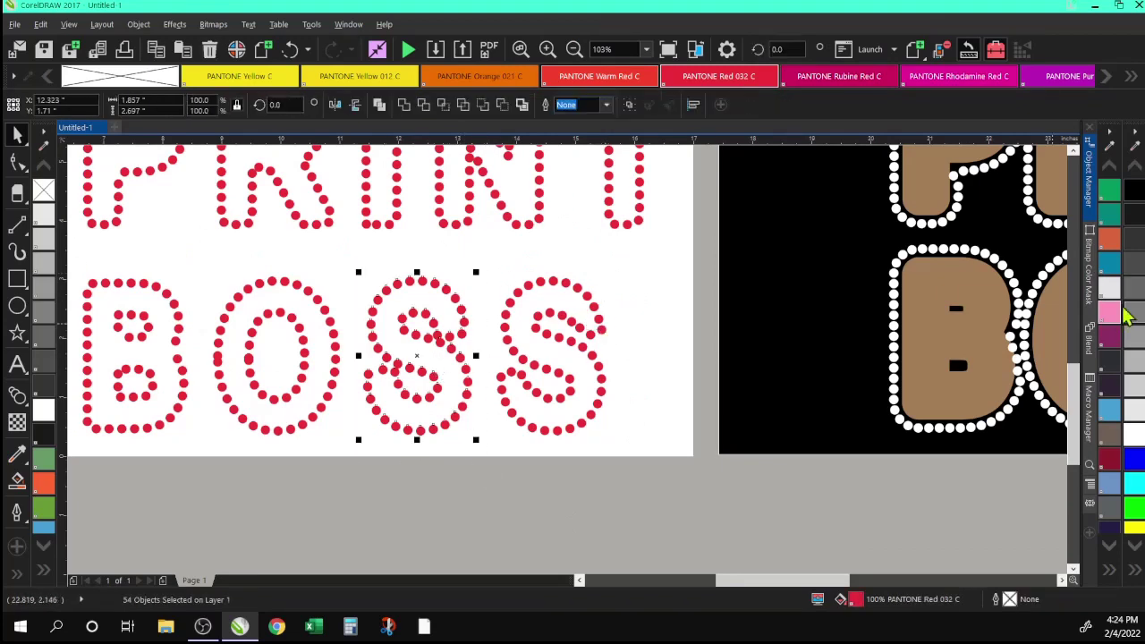
{"action": "left_click_drag", "start_coordinate": [644, 274], "coordinate": [468, 438]}
{"action": "key", "text": "ctrl+d"}
{"action": "left_click_drag", "start_coordinate": [565, 342], "coordinate": [420, 362]}
{"action": "left_click", "coordinate": [291, 49]}
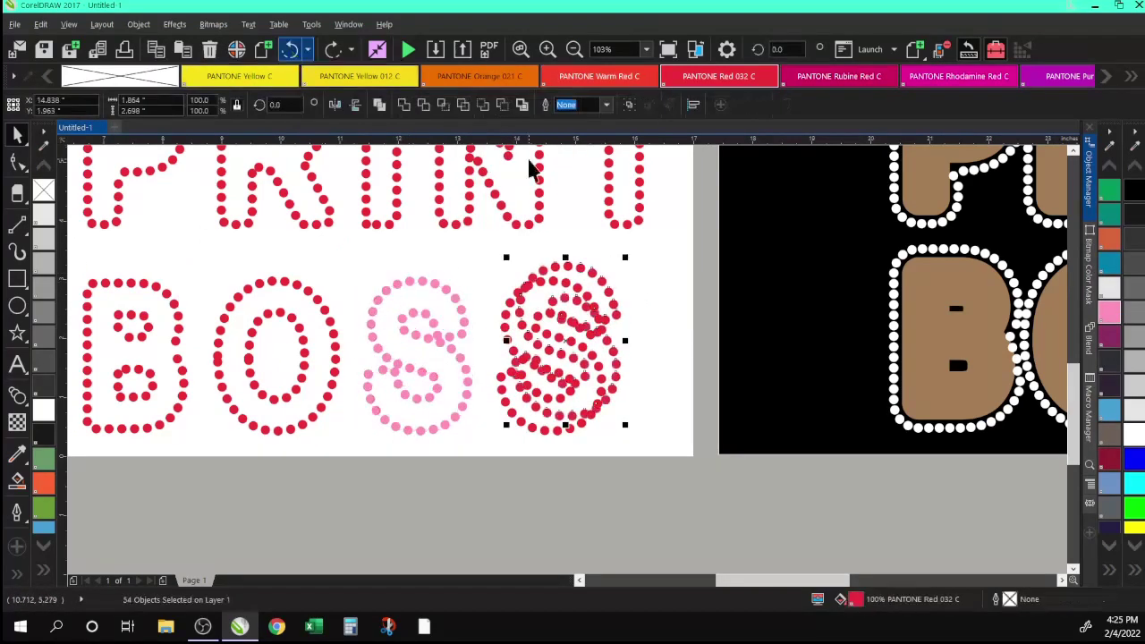
Group the duplicated red S circles and move the group over the pink S in BOSS.
{"action": "key", "text": "ctrl+g"}
{"action": "left_click_drag", "start_coordinate": [562, 274], "coordinate": [628, 384]}
{"action": "left_click", "coordinate": [291, 49]}
{"action": "left_click", "coordinate": [439, 295]}
{"action": "left_click", "coordinate": [290, 49]}
{"action": "left_click_drag", "start_coordinate": [590, 281], "coordinate": [418, 330]}
Align the red S group with the pink S beneath it and delete the pink circles.
{"action": "left_click", "coordinate": [395, 284]}
{"action": "left_click", "coordinate": [379, 299]}
{"action": "left_click", "coordinate": [396, 284]}
{"action": "left_click", "coordinate": [138, 24]}
{"action": "left_click", "coordinate": [416, 413]}
{"action": "left_click", "coordinate": [138, 24]}
{"action": "left_click", "coordinate": [399, 305]}
{"action": "left_click", "coordinate": [402, 274]}
{"action": "left_click", "coordinate": [404, 284]}
{"action": "key", "text": "Delete"}
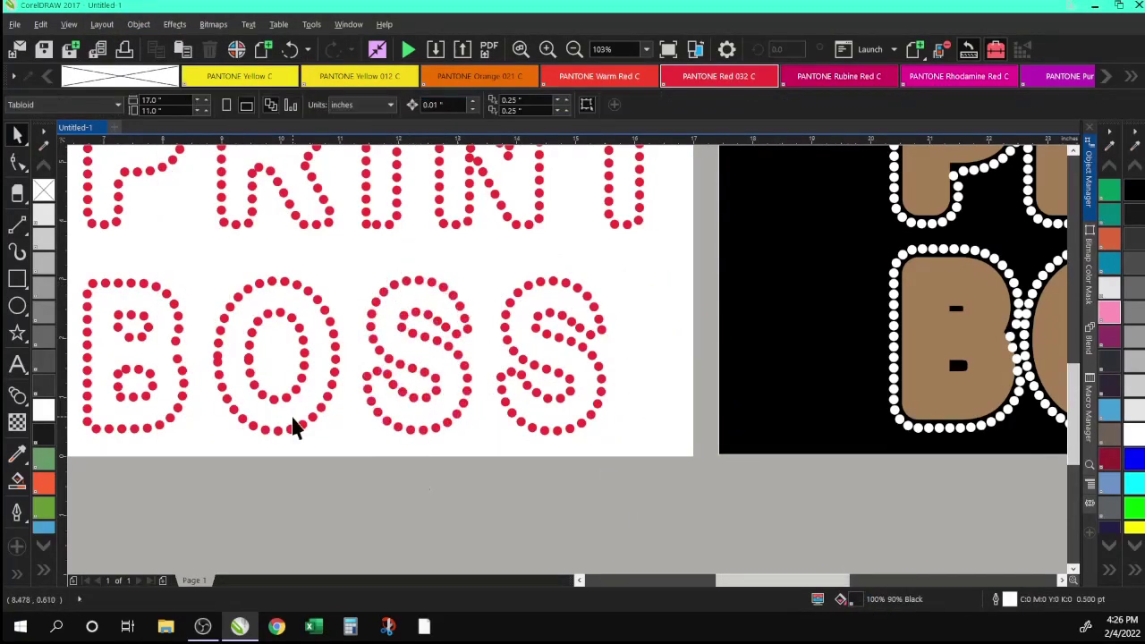
Delete the doubled circles on the left sides of the inner and outer contours of the O in BOSS.
{"action": "left_click_drag", "start_coordinate": [733, 580], "coordinate": [683, 583]}
{"action": "scroll", "coordinate": [570, 361], "scroll_direction": "up", "scroll_amount": 1}
{"action": "left_click", "coordinate": [673, 361]}
{"action": "key", "text": "Delete"}
{"action": "left_click", "coordinate": [613, 361]}
{"action": "key", "text": "Delete"}
Duplicate a circle to fill the left side of the B's upper counter and align that column of circles vertically.
{"action": "left_click", "coordinate": [410, 294]}
{"action": "key", "text": "ctrl+d"}
{"action": "left_click_drag", "start_coordinate": [439, 263], "coordinate": [410, 314]}
{"action": "left_click_drag", "start_coordinate": [391, 248], "coordinate": [424, 329]}
{"action": "left_click", "coordinate": [139, 24]}
{"action": "mouse_move", "coordinate": [253, 209]}
{"action": "left_click", "coordinate": [403, 324]}
{"action": "left_click", "coordinate": [410, 293]}
Align the left column of circles in the B's lower counter vertically and space them evenly.
{"action": "left_click_drag", "start_coordinate": [390, 365], "coordinate": [411, 410]}
{"action": "left_click", "coordinate": [427, 377]}
{"action": "left_click", "coordinate": [139, 24]}
{"action": "left_click", "coordinate": [404, 324]}
{"action": "left_click_drag", "start_coordinate": [411, 387], "coordinate": [411, 383]}
{"action": "left_click_drag", "start_coordinate": [411, 434], "coordinate": [412, 430]}
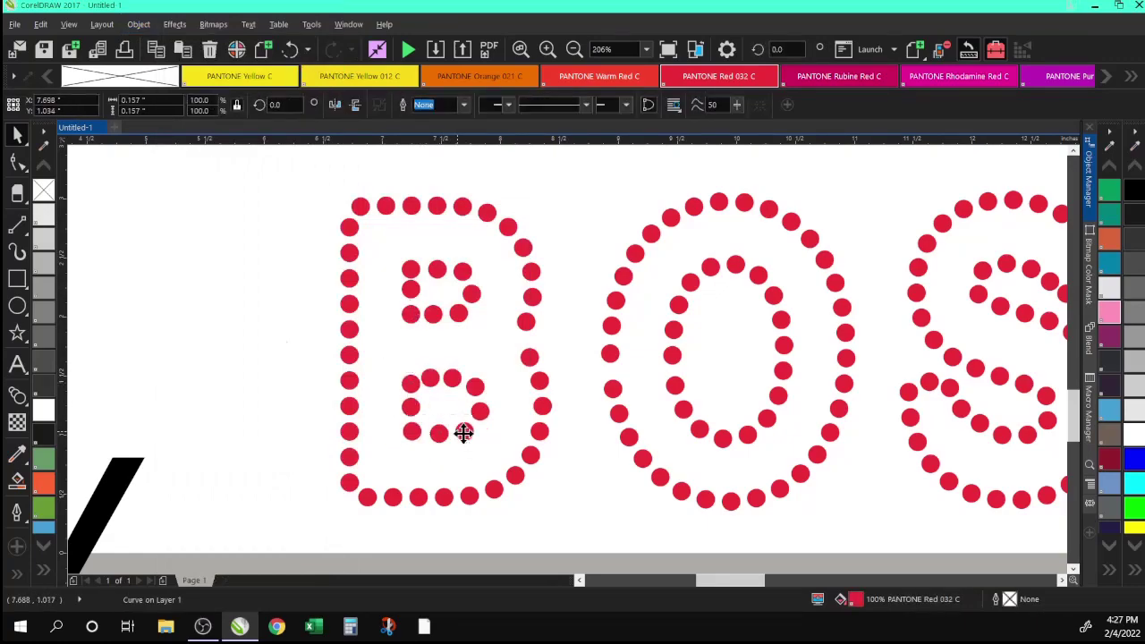
{"action": "left_click", "coordinate": [459, 430]}
Delete the overlapping circle at the inner corner of the L in LADY and space the circles above it evenly.
{"action": "left_click", "coordinate": [575, 49]}
{"action": "left_click", "coordinate": [545, 49]}
{"action": "left_click", "coordinate": [410, 393]}
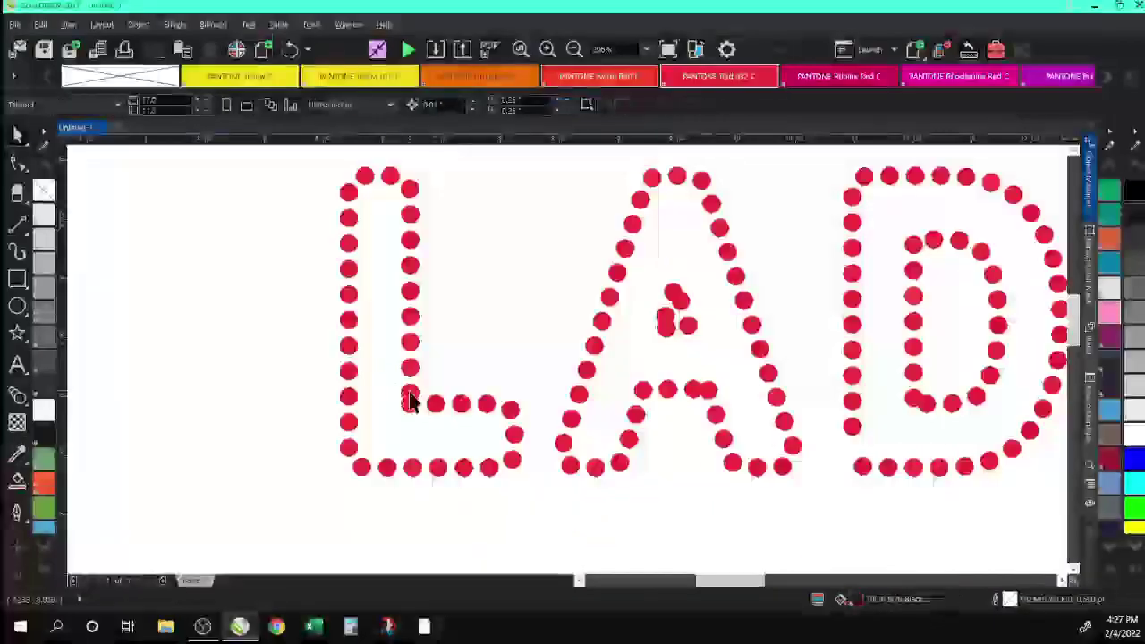
{"action": "key", "text": "Delete"}
{"action": "left_click_drag", "start_coordinate": [411, 366], "coordinate": [410, 372]}
{"action": "left_click_drag", "start_coordinate": [411, 342], "coordinate": [410, 339]}
Spread apart the overlapping circles below the crossbar and in the counter of the A in LADY.
{"action": "left_click_drag", "start_coordinate": [693, 390], "coordinate": [665, 394]}
{"action": "left_click", "coordinate": [670, 327]}
{"action": "mouse_move", "coordinate": [674, 296]}
{"action": "left_mouse_down"}
{"action": "mouse_move", "coordinate": [674, 282]}
{"action": "mouse_move", "coordinate": [669, 313]}
{"action": "mouse_move", "coordinate": [663, 302]}
{"action": "mouse_move", "coordinate": [690, 332]}
{"action": "mouse_move", "coordinate": [652, 328]}
{"action": "mouse_move", "coordinate": [673, 327]}
{"action": "mouse_move", "coordinate": [659, 304]}
{"action": "left_mouse_up"}
{"action": "left_click", "coordinate": [683, 304]}
{"action": "left_click", "coordinate": [671, 329]}
Duplicate a circle in the A's counter and align the three bottom circles into an even row.
{"action": "key", "text": "ctrl+d"}
{"action": "left_click", "coordinate": [670, 327], "text": "shift"}
{"action": "left_click", "coordinate": [699, 327], "text": "shift"}
{"action": "left_click", "coordinate": [137, 25]}
{"action": "mouse_move", "coordinate": [268, 209]}
{"action": "left_click", "coordinate": [432, 325]}
{"action": "left_click", "coordinate": [638, 284]}
Move the crowded circle at the lower left of the D's counter to even out the spacing.
{"action": "left_click_drag", "start_coordinate": [925, 403], "coordinate": [930, 410]}
{"action": "left_click", "coordinate": [900, 299]}
{"action": "scroll", "coordinate": [927, 337], "scroll_direction": "down", "scroll_amount": 1}
{"action": "scroll", "coordinate": [922, 335], "scroll_direction": "up", "scroll_amount": 1}
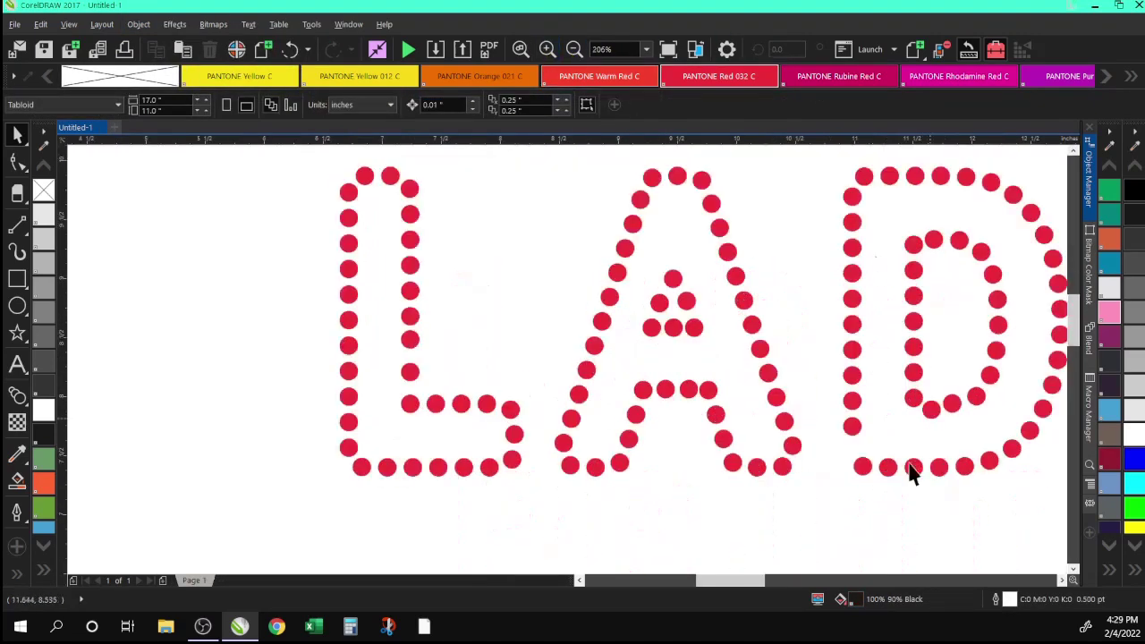
Nudge the crowded circle in the upper notch of the Y in LADY for more even spacing.
{"action": "scroll", "coordinate": [922, 335], "scroll_direction": "right", "scroll_amount": 3}
{"action": "left_click_drag", "start_coordinate": [363, 268], "coordinate": [358, 262]}
{"action": "left_click", "coordinate": [461, 178]}
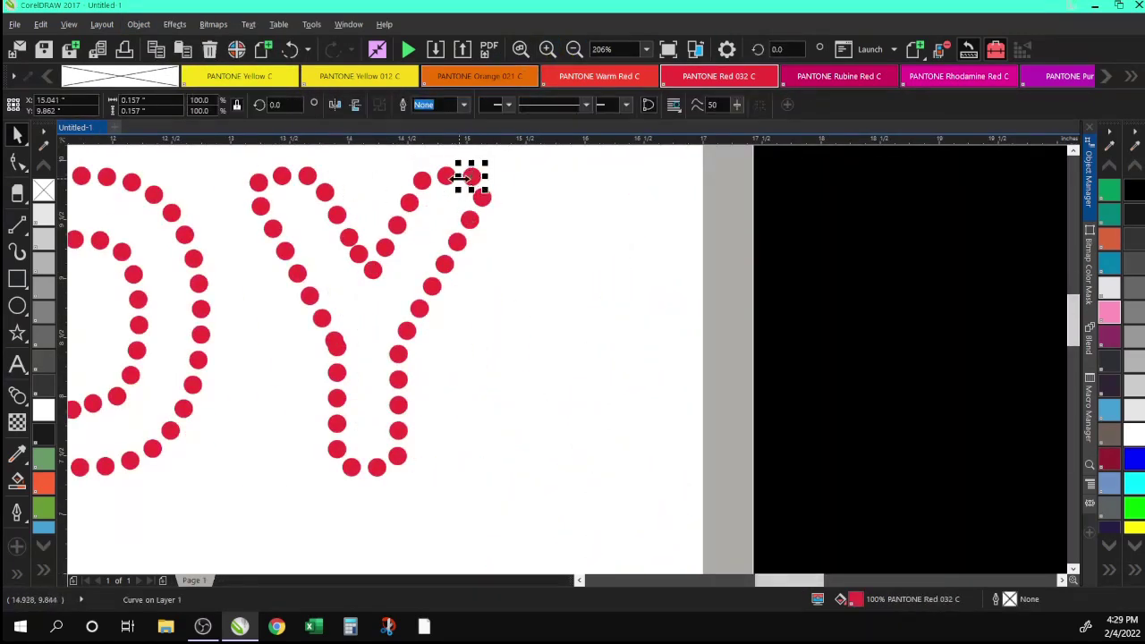
{"action": "left_click", "coordinate": [389, 172]}
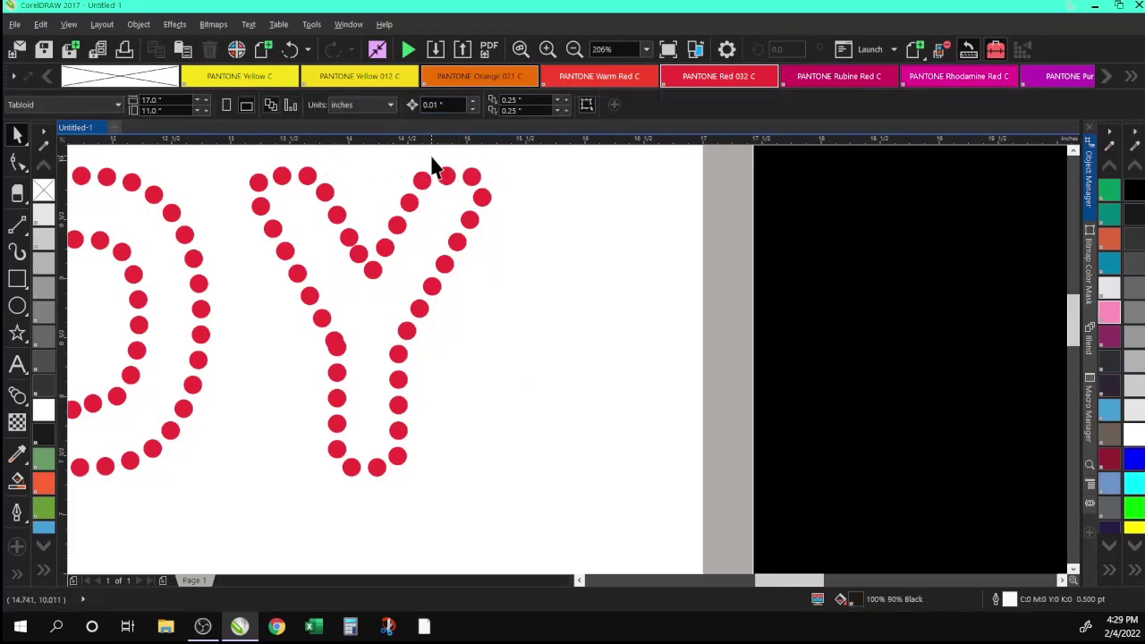
Group all the red circles and place the group over the tan lettering on the black rectangle.
{"action": "left_click", "coordinate": [574, 49]}
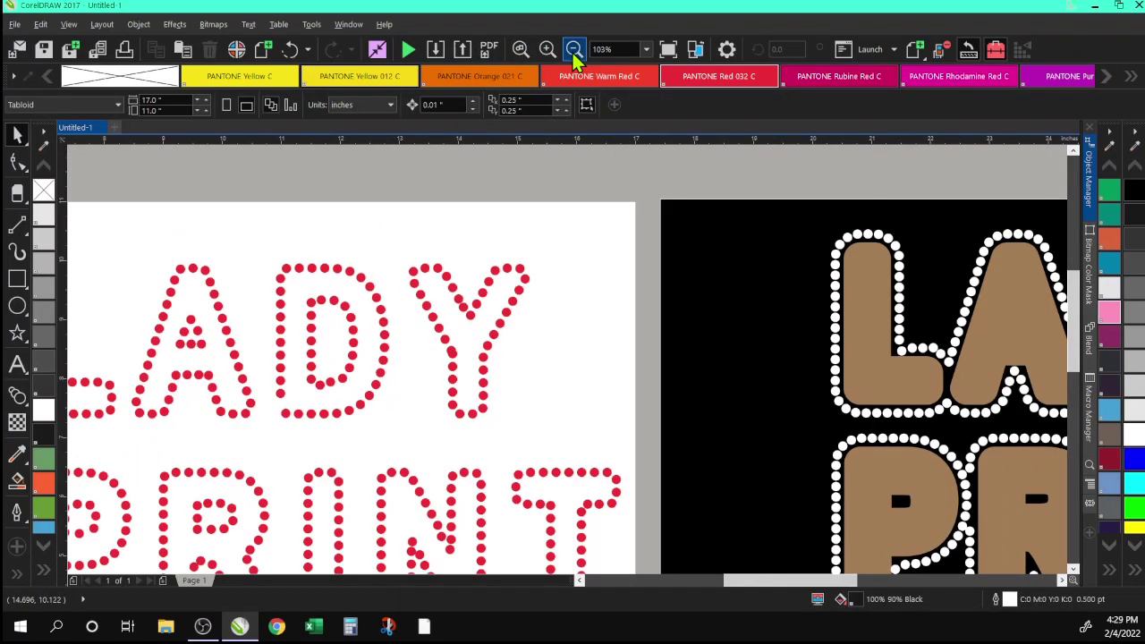
{"action": "left_click", "coordinate": [574, 49]}
{"action": "left_click_drag", "start_coordinate": [619, 264], "coordinate": [268, 563]}
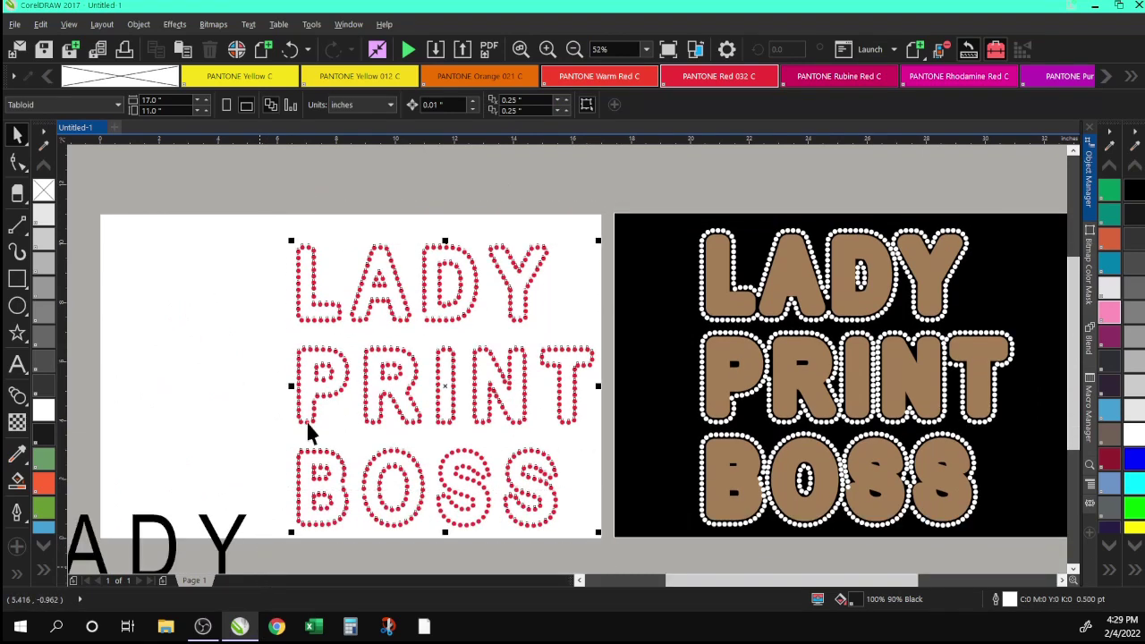
{"action": "left_click", "coordinate": [138, 25]}
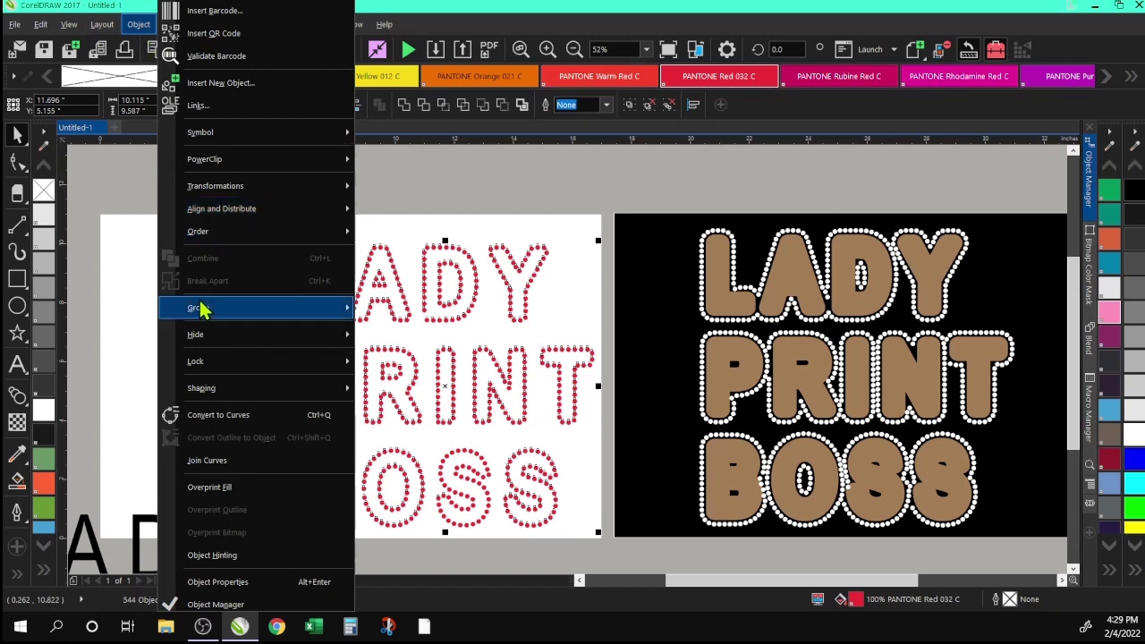
{"action": "mouse_move", "coordinate": [204, 310]}
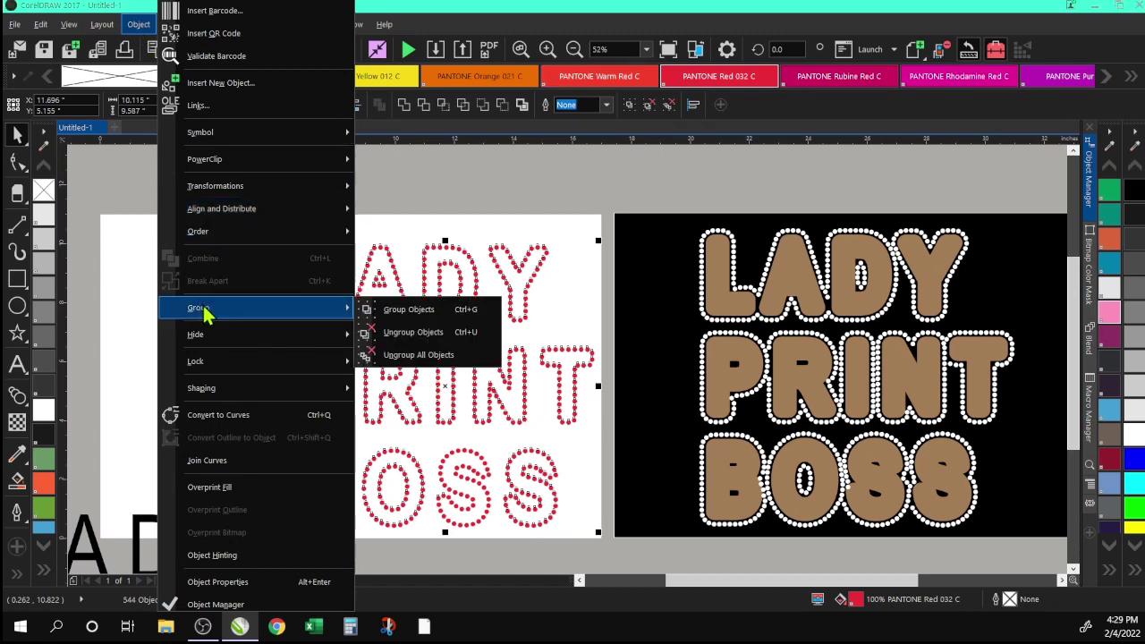
{"action": "left_click", "coordinate": [414, 313]}
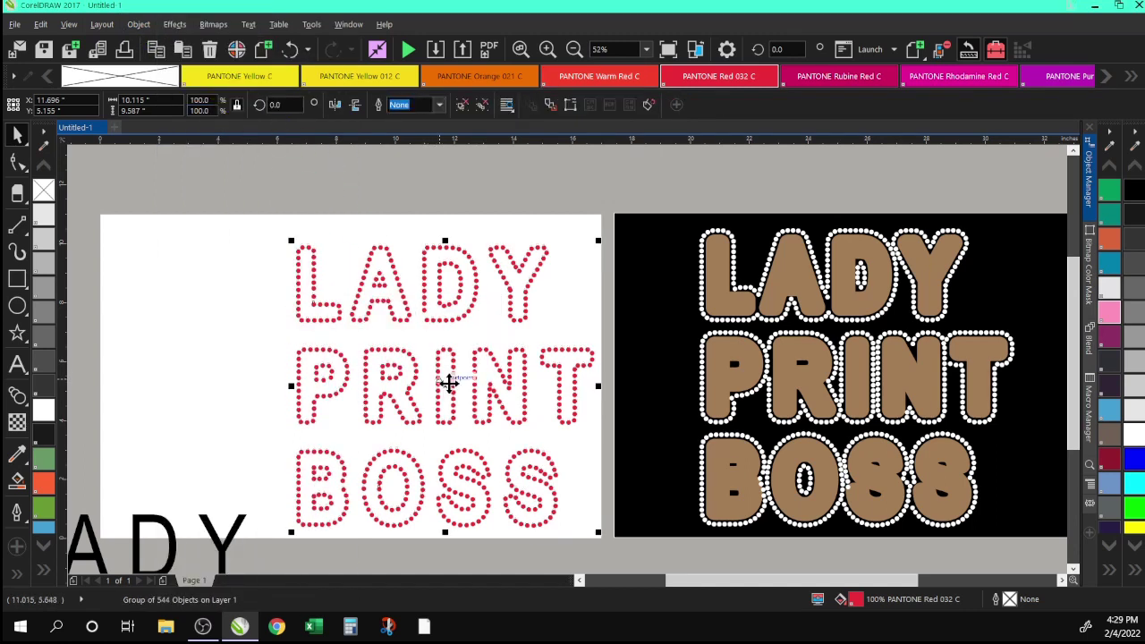
{"action": "left_click_drag", "start_coordinate": [447, 383], "coordinate": [860, 377]}
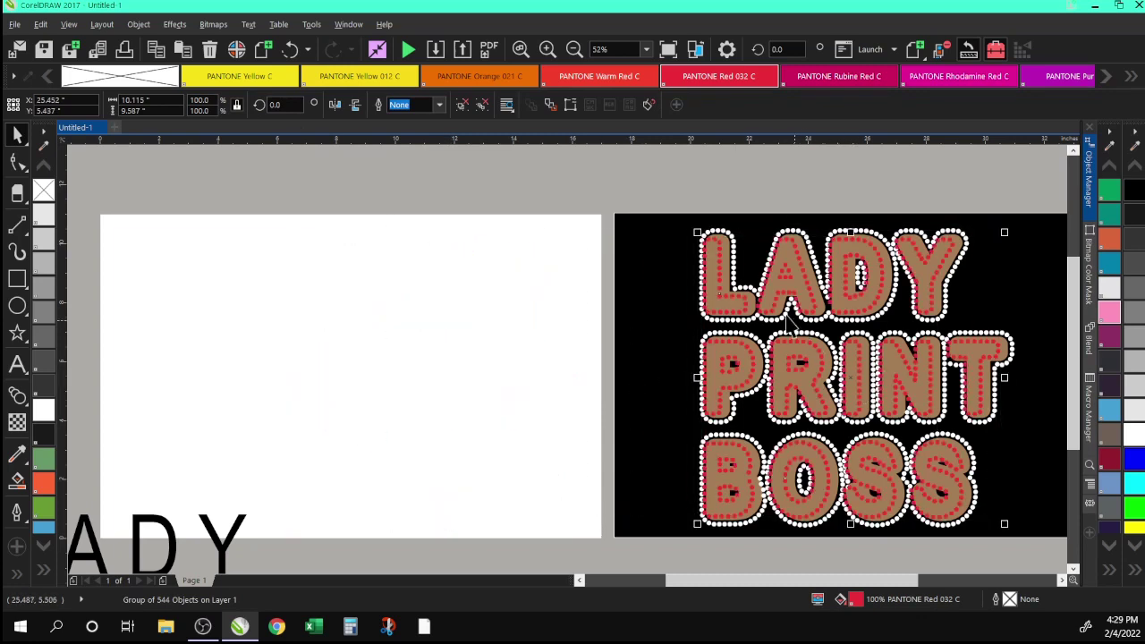
Center the stacked lettering layers on the page and move the black rectangle behind them.
{"action": "left_click_drag", "start_coordinate": [627, 185], "coordinate": [1050, 559]}
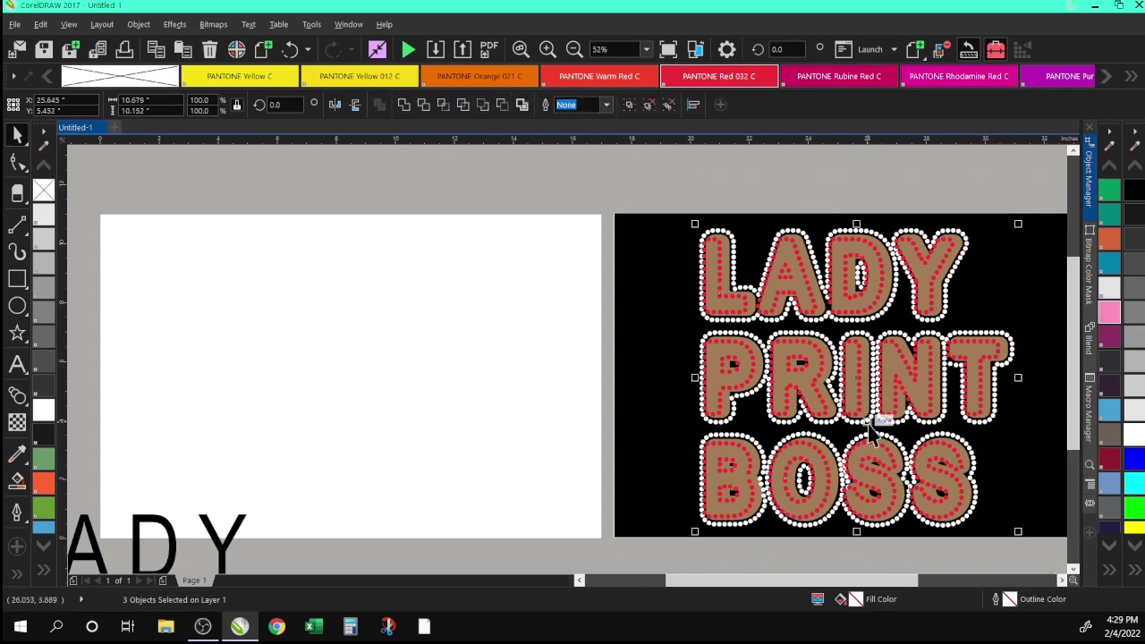
{"action": "key", "text": "p"}
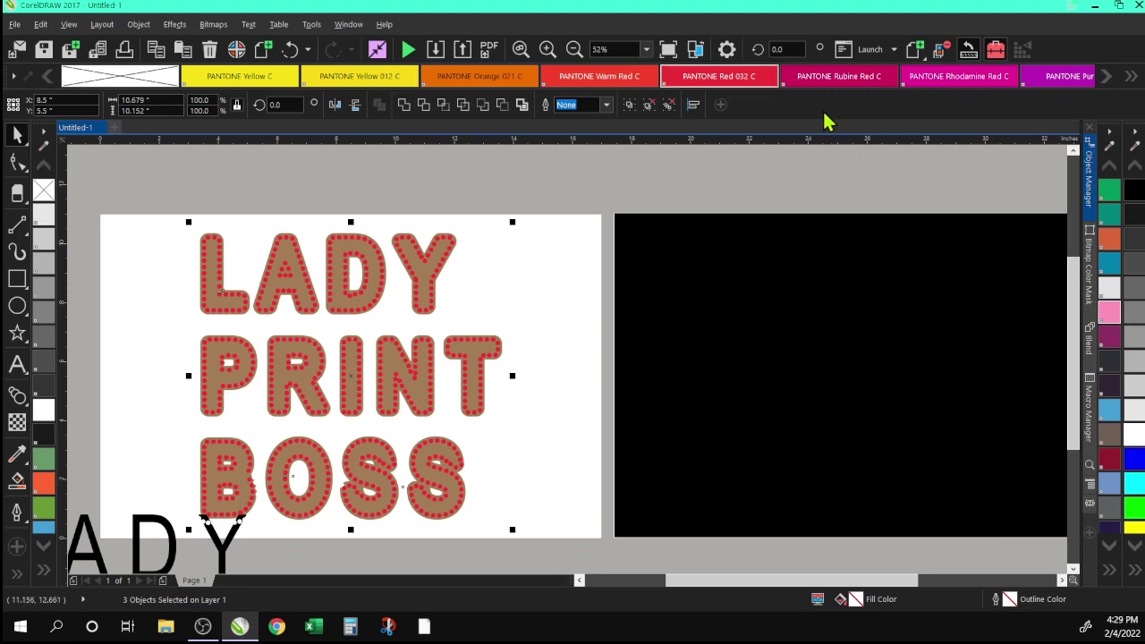
{"action": "left_click_drag", "start_coordinate": [899, 327], "coordinate": [410, 343]}
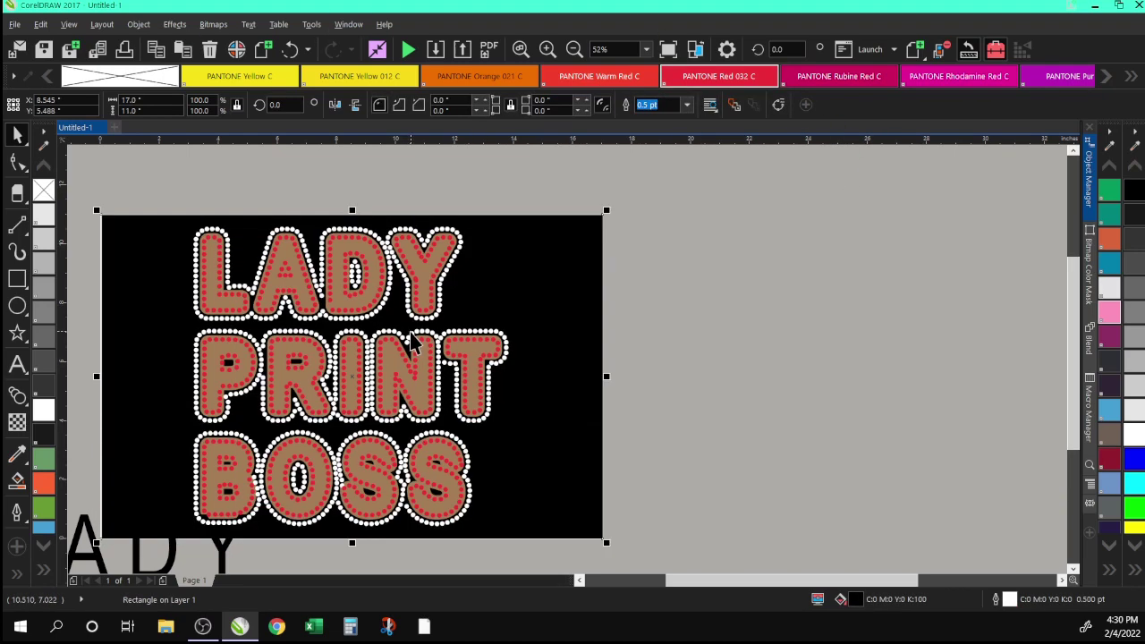
Fill the red circle group with white.
{"action": "mouse_move", "coordinate": [682, 583]}
{"action": "left_mouse_down"}
{"action": "mouse_move", "coordinate": [605, 598]}
{"action": "mouse_move", "coordinate": [621, 596]}
{"action": "mouse_move", "coordinate": [626, 572]}
{"action": "left_mouse_up"}
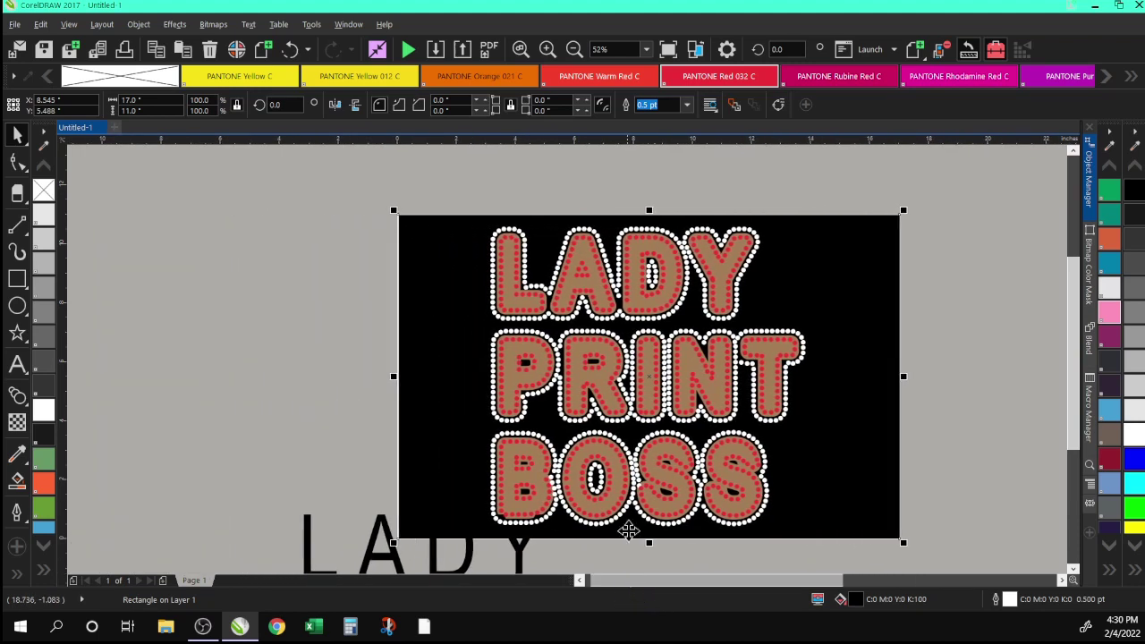
{"action": "left_click", "coordinate": [709, 242]}
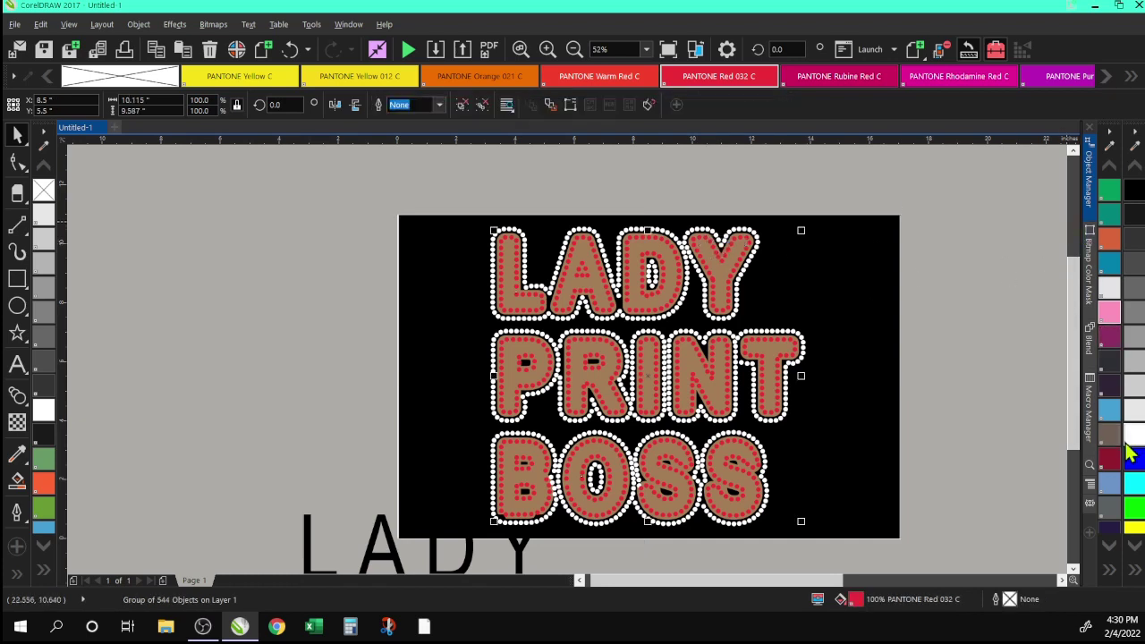
{"action": "left_click", "coordinate": [1129, 433]}
{"action": "left_click", "coordinate": [1021, 394]}
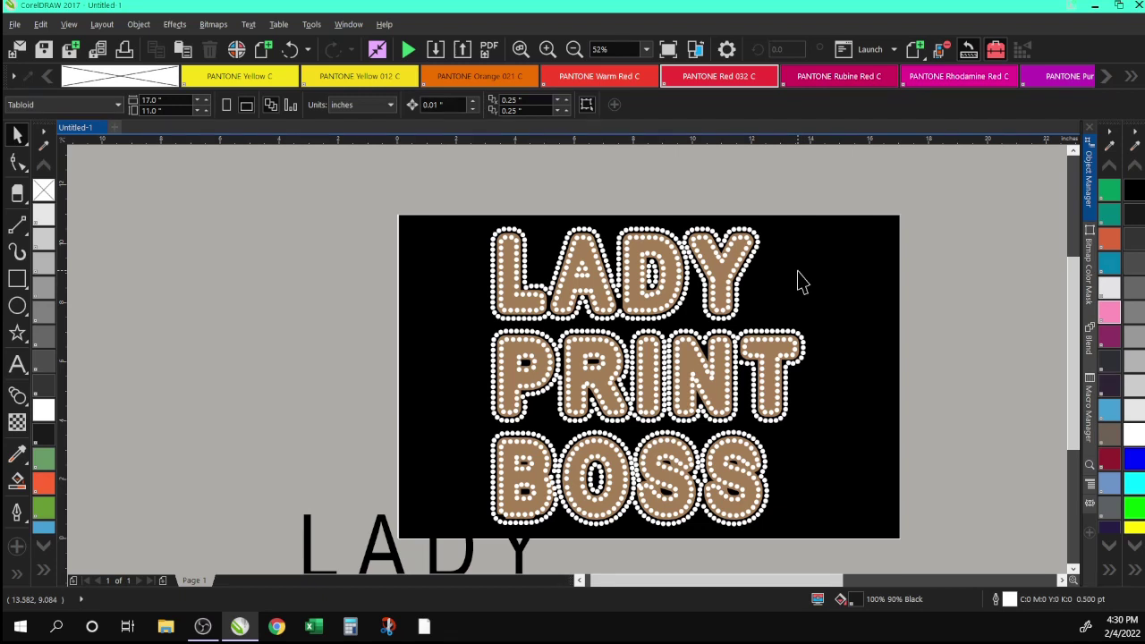
Move the black Arial Narrow LADY PRINT BOSS text onto the center of the marquee lettering.
{"action": "left_click", "coordinate": [376, 536]}
{"action": "left_click_drag", "start_coordinate": [375, 536], "coordinate": [582, 270]}
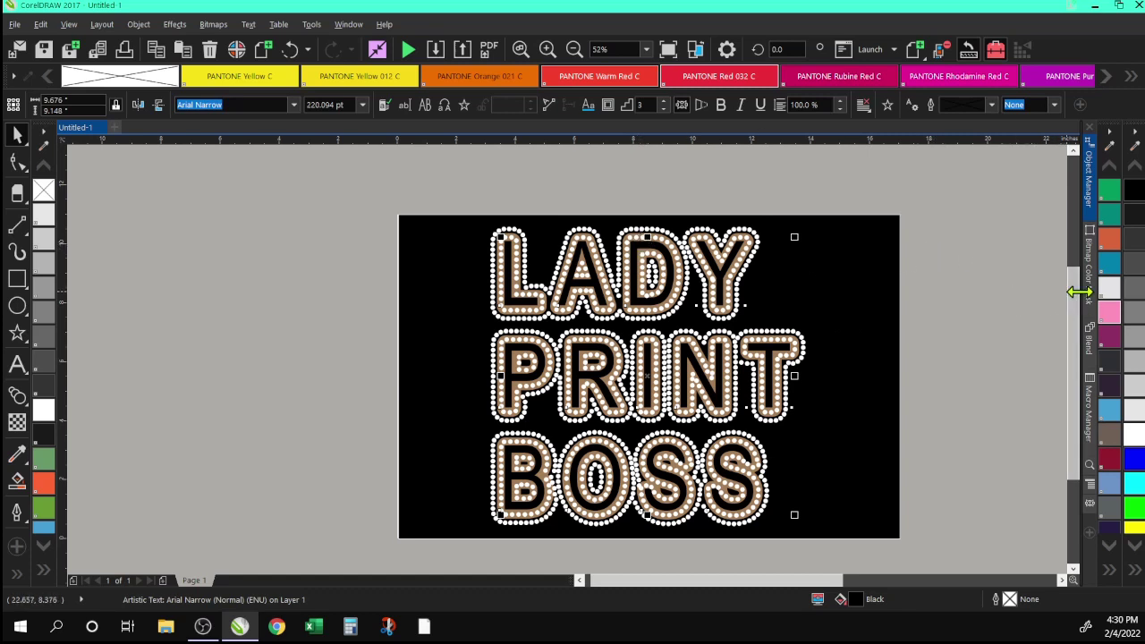
{"action": "left_click_drag", "start_coordinate": [1079, 289], "coordinate": [1072, 307]}
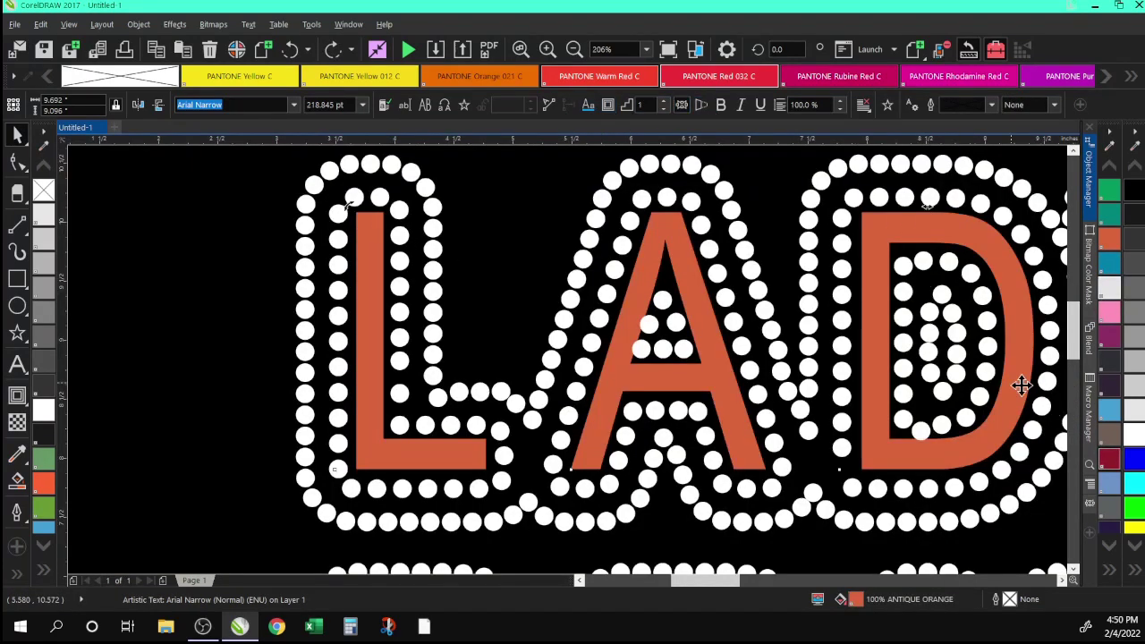
Give the orange LADY PRINT BOSS text an 8 pt outline.
{"action": "double_click", "coordinate": [998, 602]}
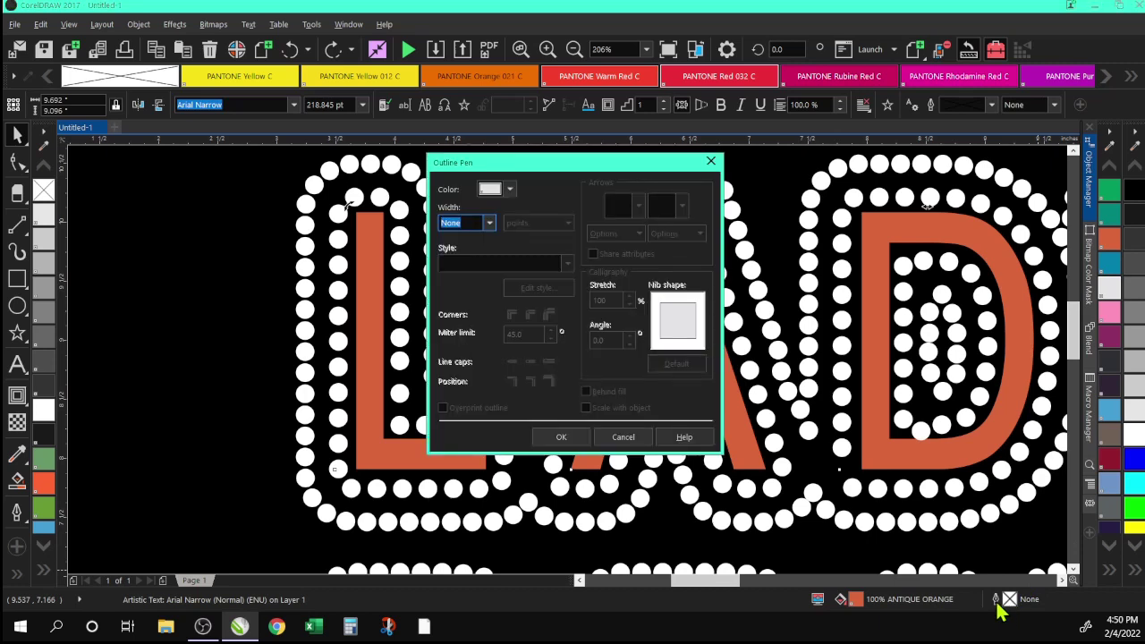
{"action": "left_click", "coordinate": [490, 226]}
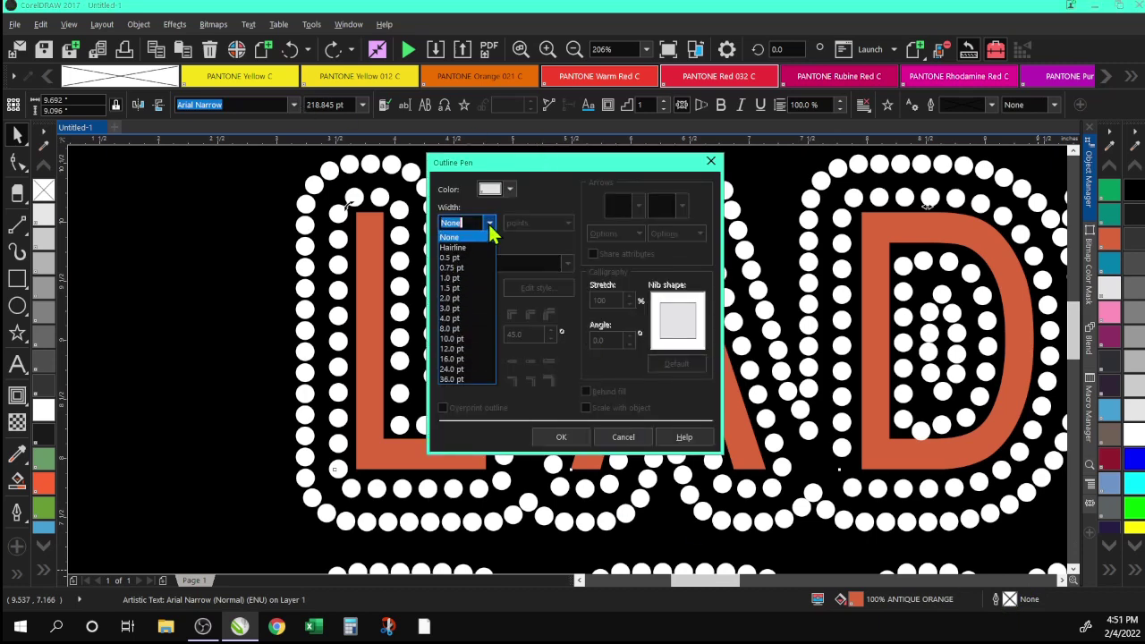
{"action": "left_click", "coordinate": [453, 330]}
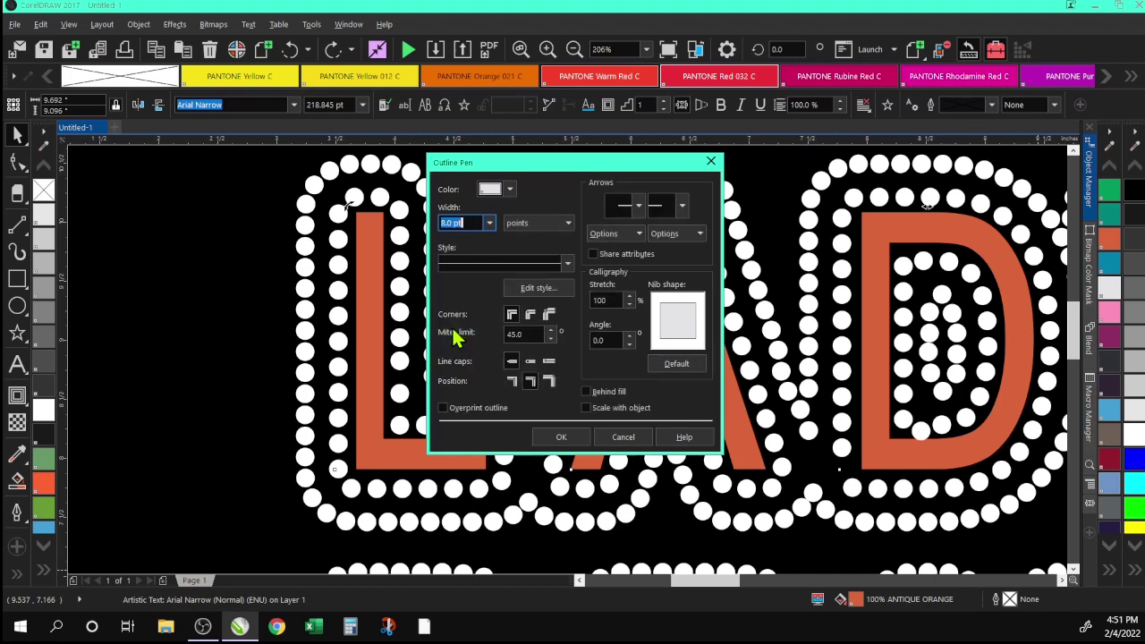
{"action": "left_click", "coordinate": [557, 439]}
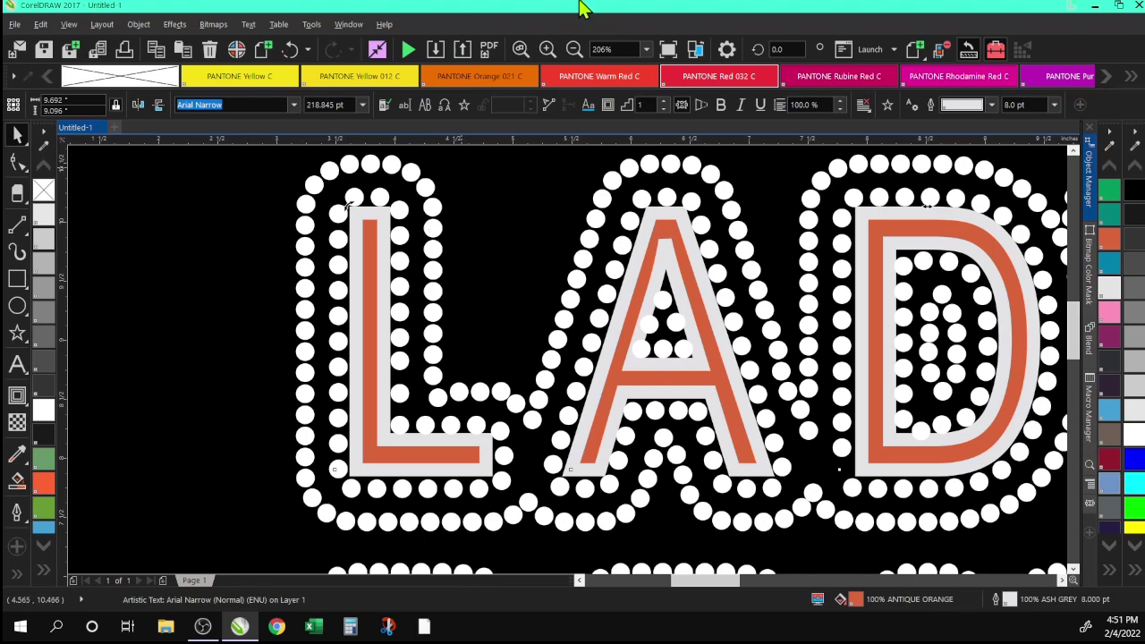
Set the outline width of the orange LADY PRINT BOSS text to 10 pt.
{"action": "double_click", "coordinate": [1005, 603]}
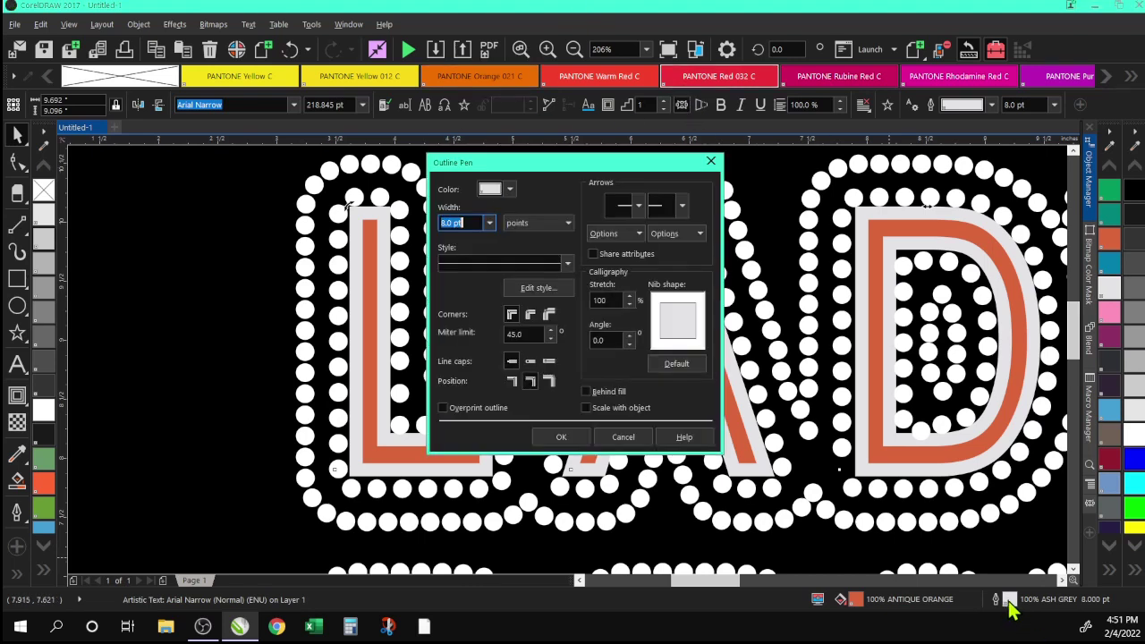
{"action": "left_click", "coordinate": [489, 223]}
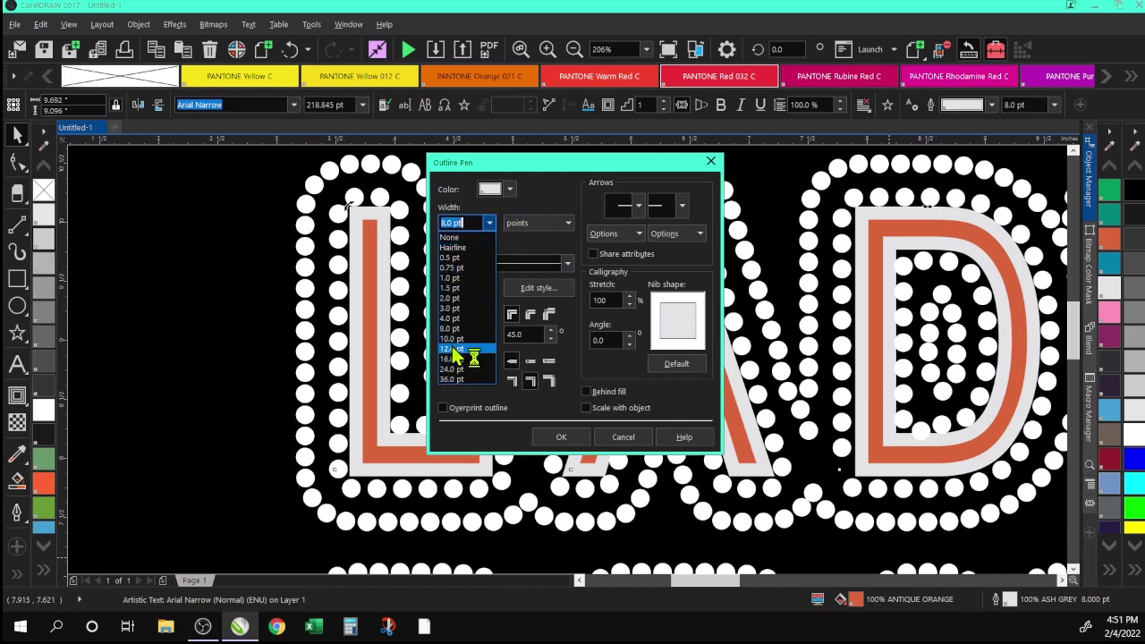
{"action": "left_click", "coordinate": [452, 340]}
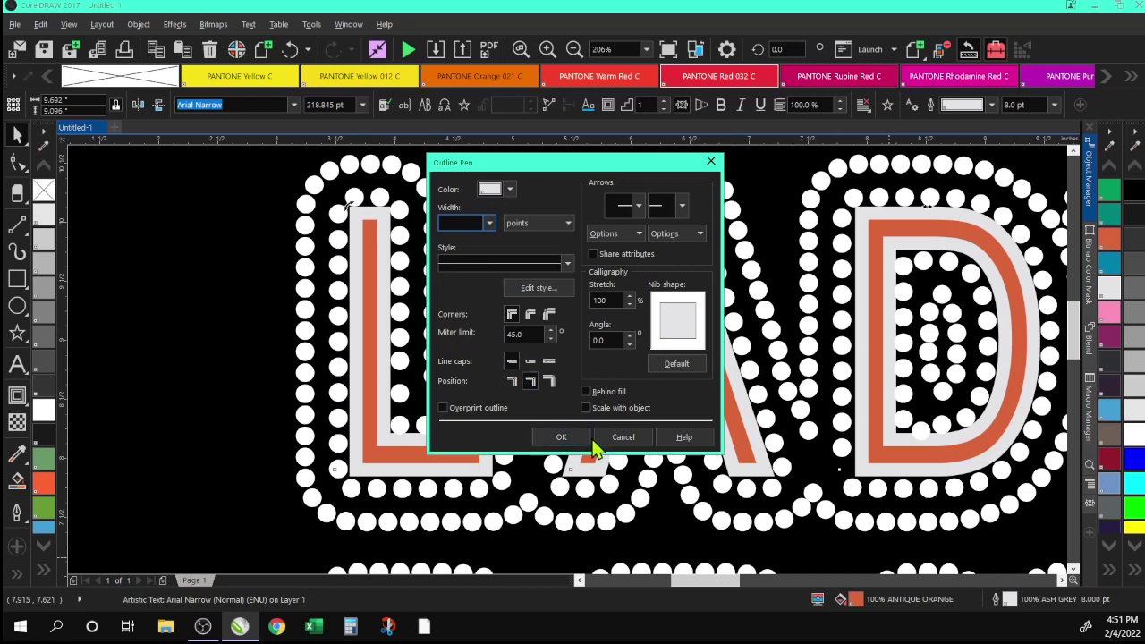
{"action": "left_click", "coordinate": [562, 439]}
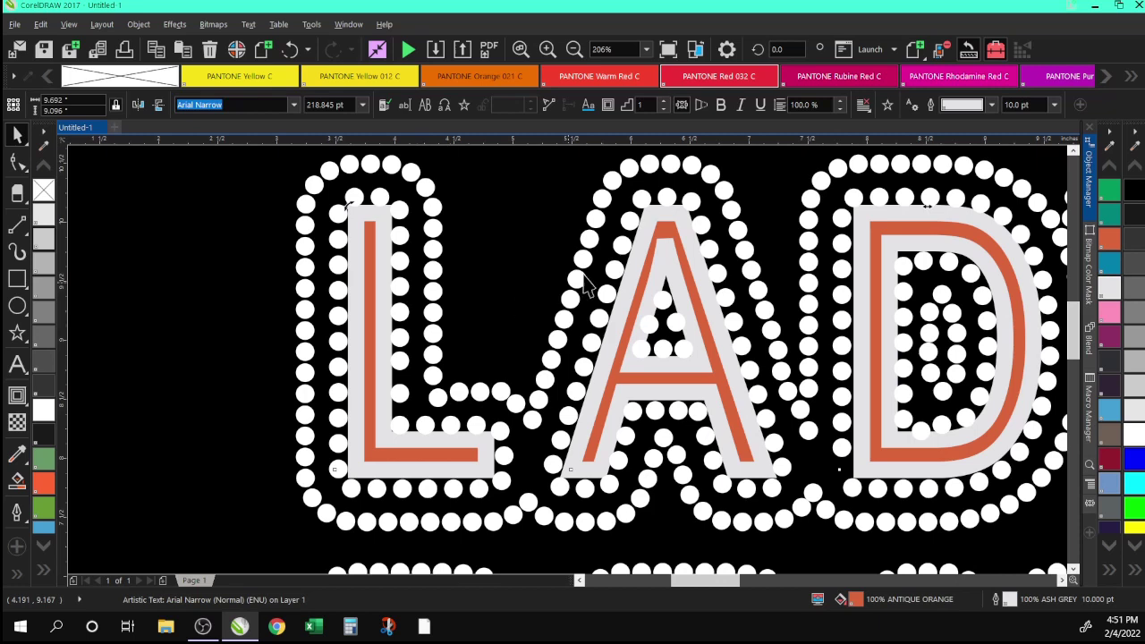
Move the outlined orange text off the marquee lettering onto the empty area beside the page.
{"action": "left_click", "coordinate": [574, 50]}
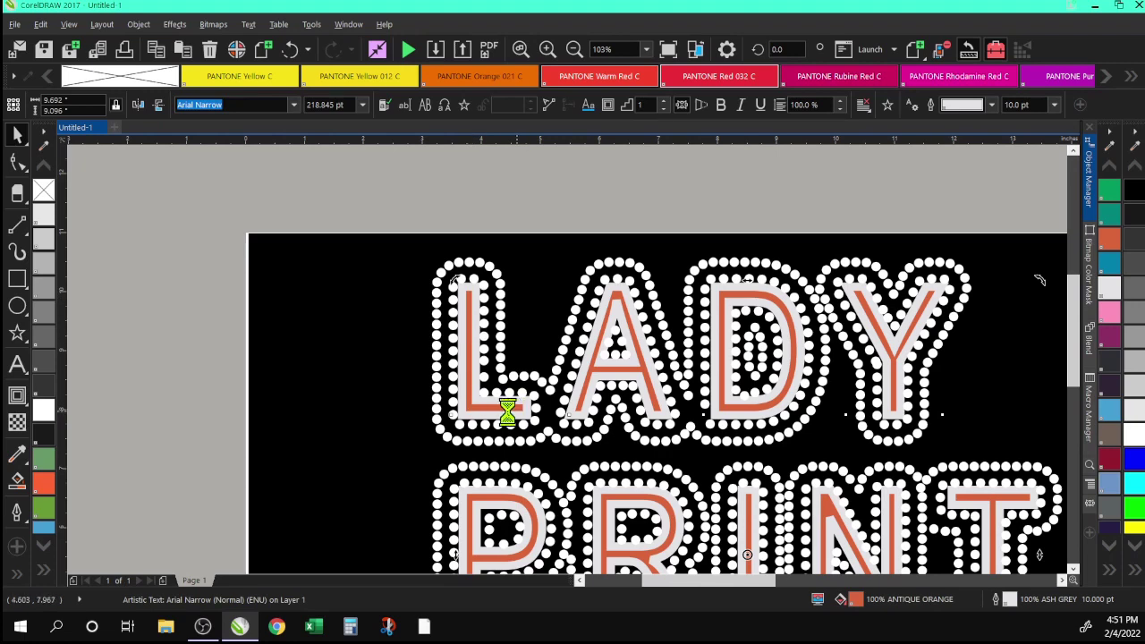
{"action": "scroll", "coordinate": [827, 409], "scroll_direction": "down", "scroll_amount": 1}
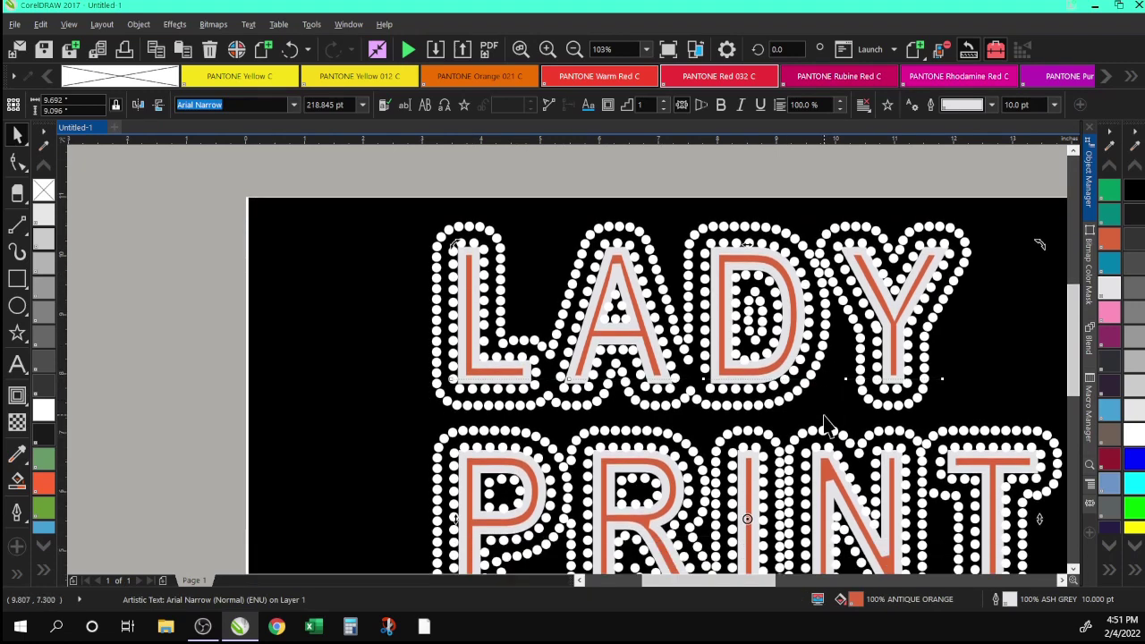
{"action": "left_click_drag", "start_coordinate": [598, 332], "coordinate": [218, 313]}
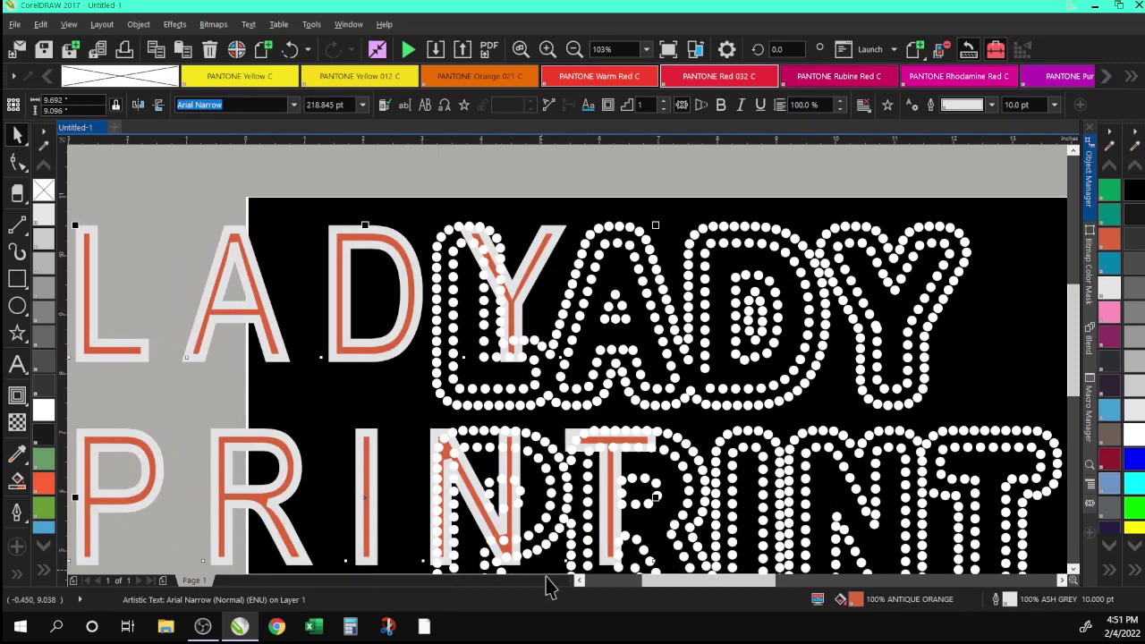
{"action": "left_click_drag", "start_coordinate": [660, 580], "coordinate": [556, 591]}
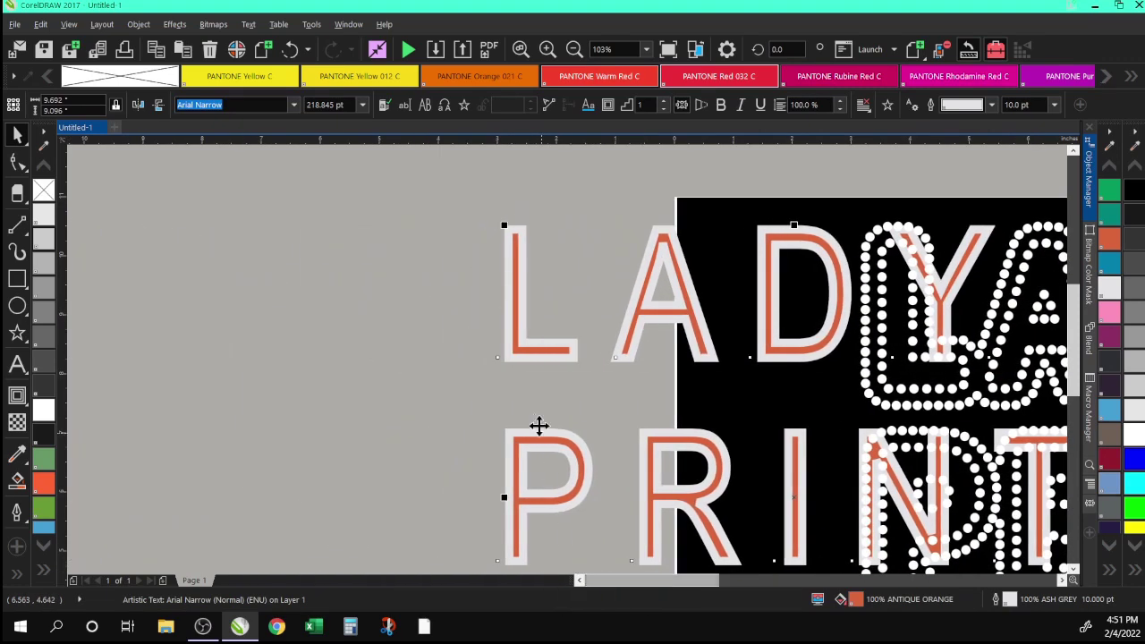
{"action": "left_click_drag", "start_coordinate": [505, 335], "coordinate": [122, 292]}
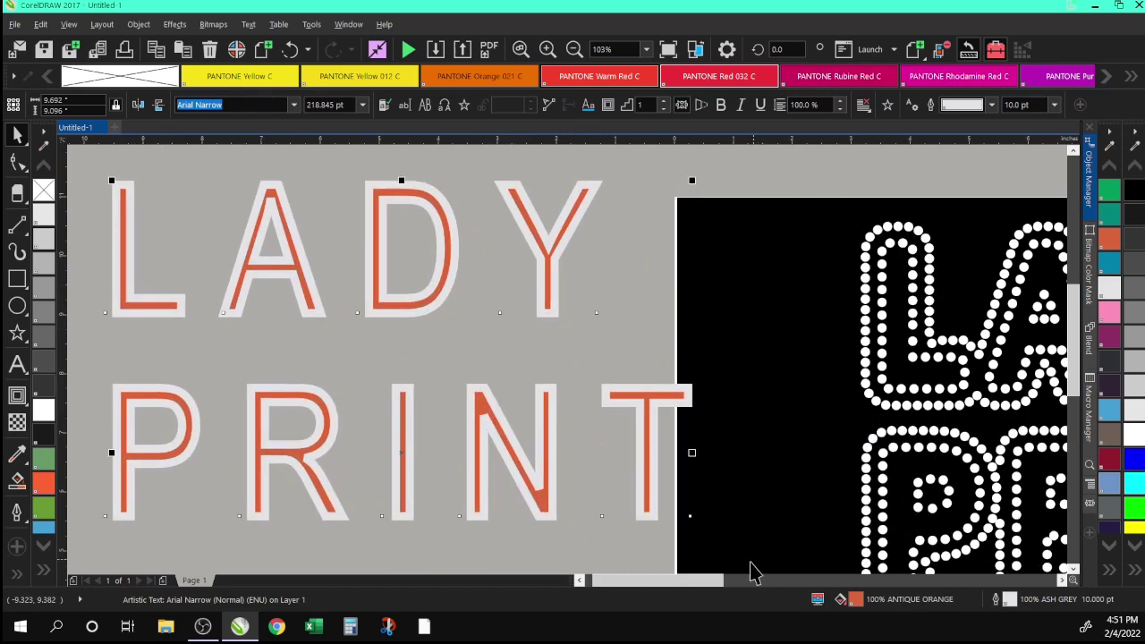
{"action": "left_click_drag", "start_coordinate": [687, 581], "coordinate": [651, 593]}
{"action": "left_click_drag", "start_coordinate": [498, 289], "coordinate": [454, 289]}
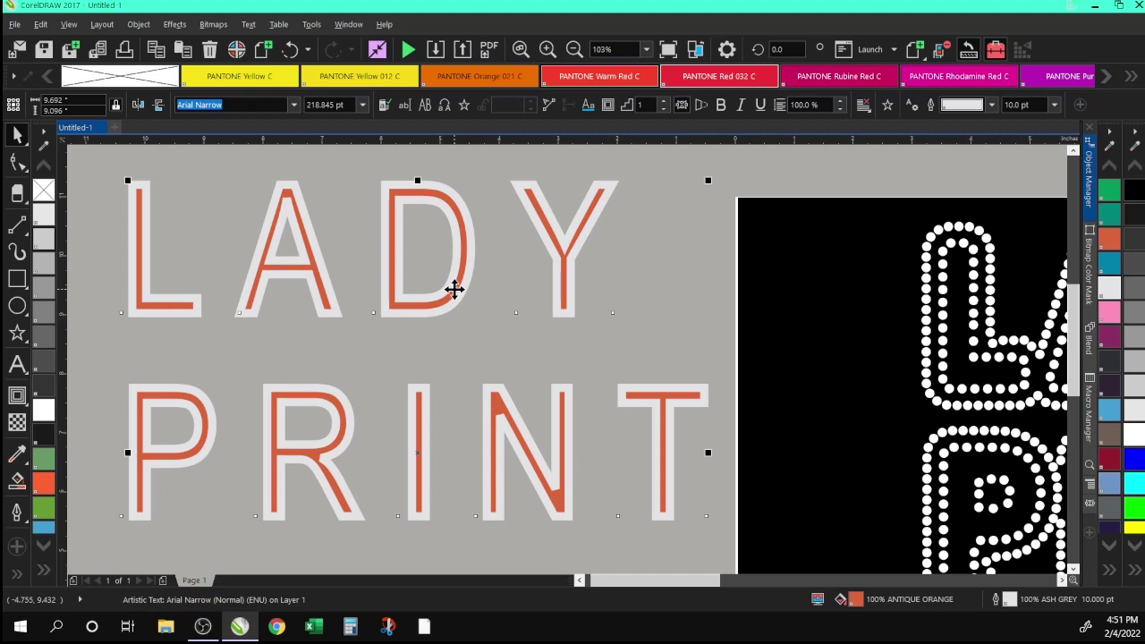
Change the outline color of the orange text to white.
{"action": "left_click", "coordinate": [547, 50]}
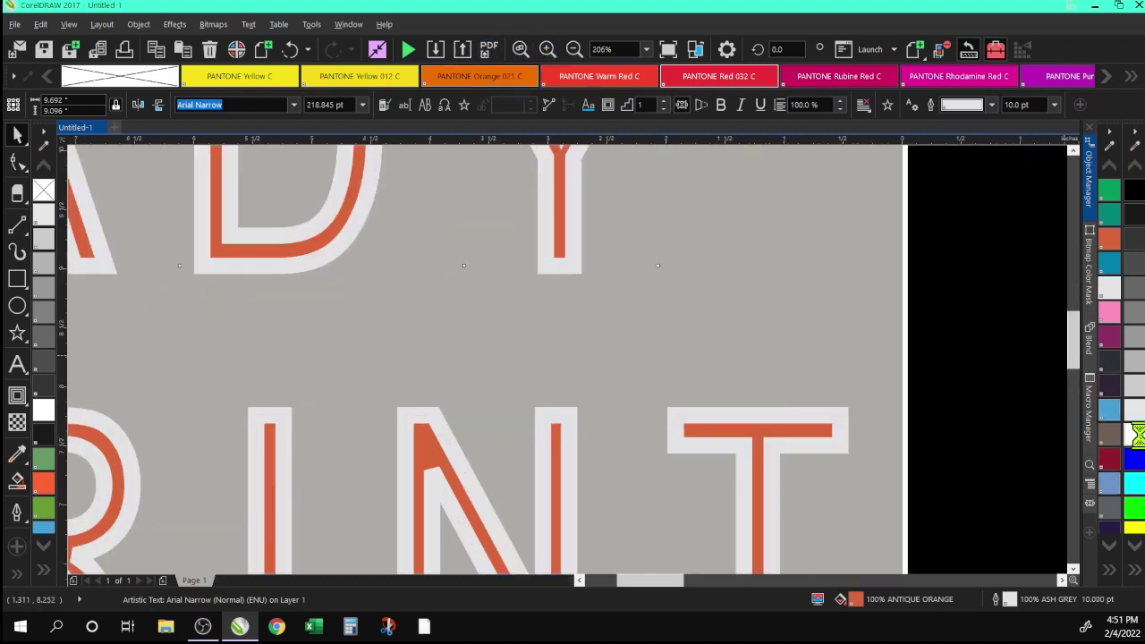
{"action": "right_click", "coordinate": [1134, 436]}
{"action": "scroll", "coordinate": [554, 286], "scroll_direction": "up", "scroll_amount": 3}
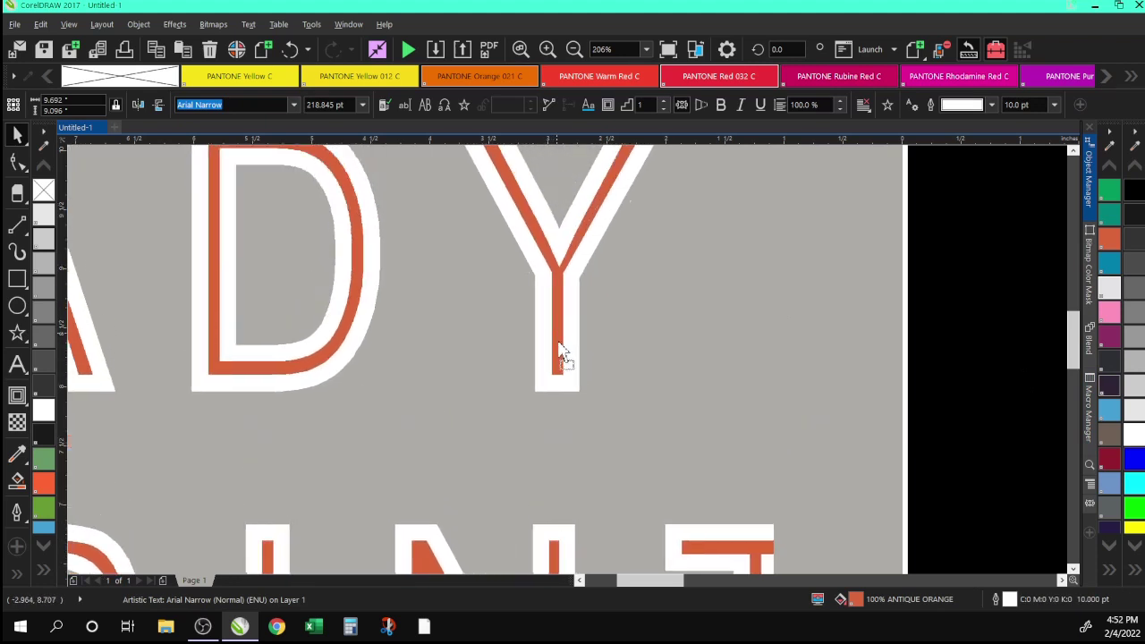
Convert the outlined text to a 300 dpi RGB bitmap.
{"action": "left_click", "coordinate": [575, 49]}
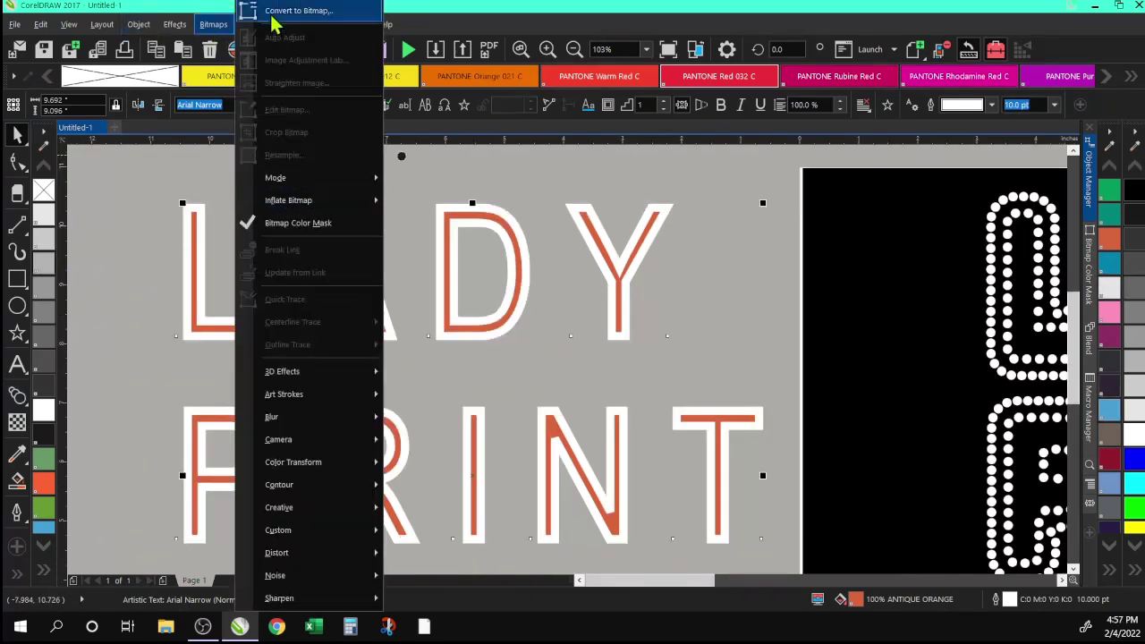
{"action": "left_click", "coordinate": [306, 13]}
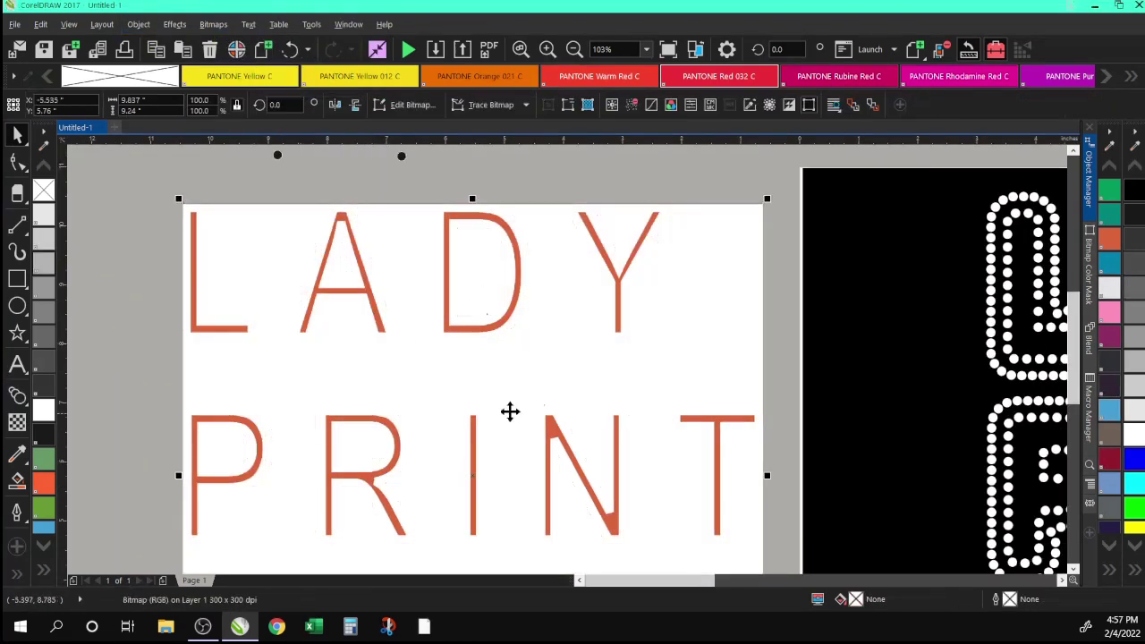
{"action": "left_click_drag", "start_coordinate": [195, 231], "coordinate": [161, 220]}
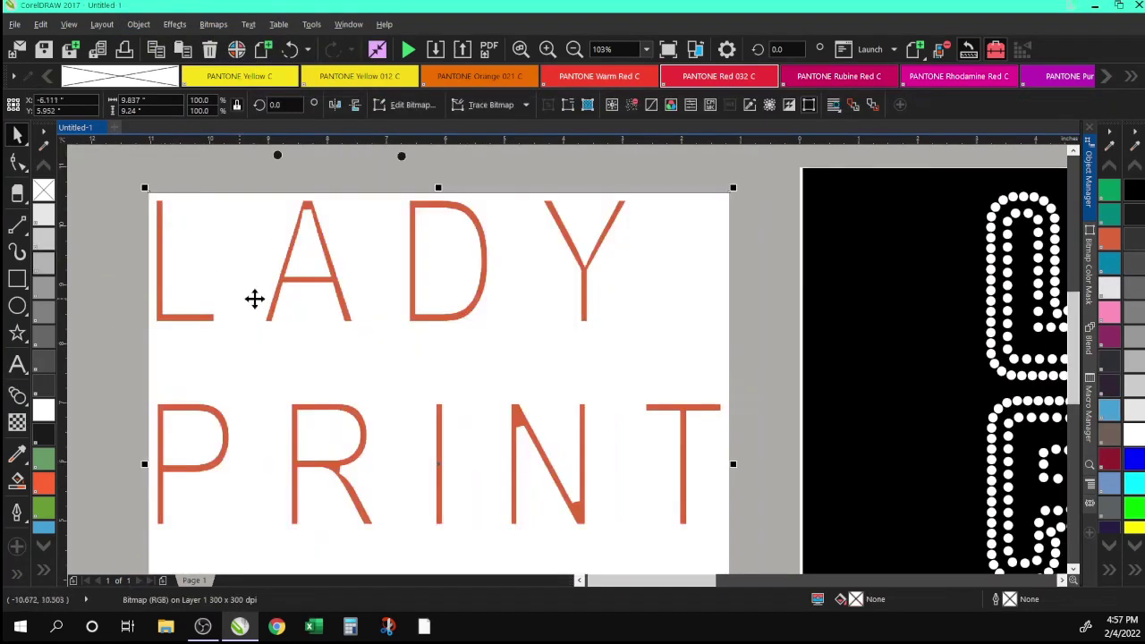
Trace the text bitmap with a centerline trace using the Technical Illustration image type.
{"action": "left_click", "coordinate": [525, 104]}
{"action": "mouse_move", "coordinate": [549, 141]}
{"action": "left_click", "coordinate": [617, 141]}
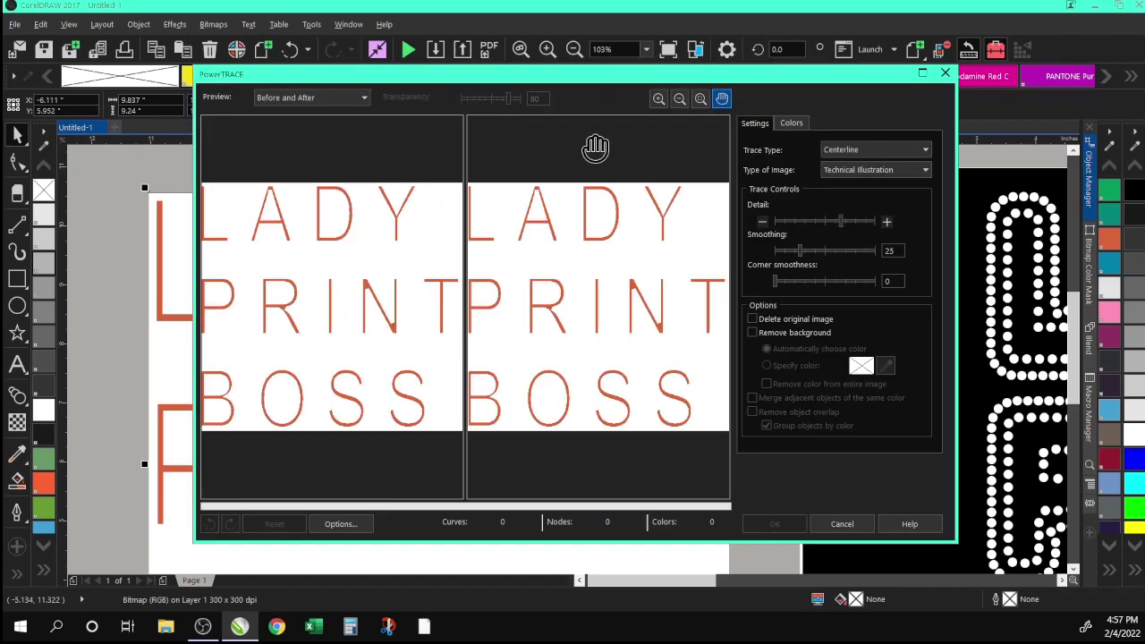
{"action": "key", "text": "Return"}
Move the text bitmap away from its centerline trace.
{"action": "left_click_drag", "start_coordinate": [413, 220], "coordinate": [303, 253]}
{"action": "left_click", "coordinate": [574, 49]}
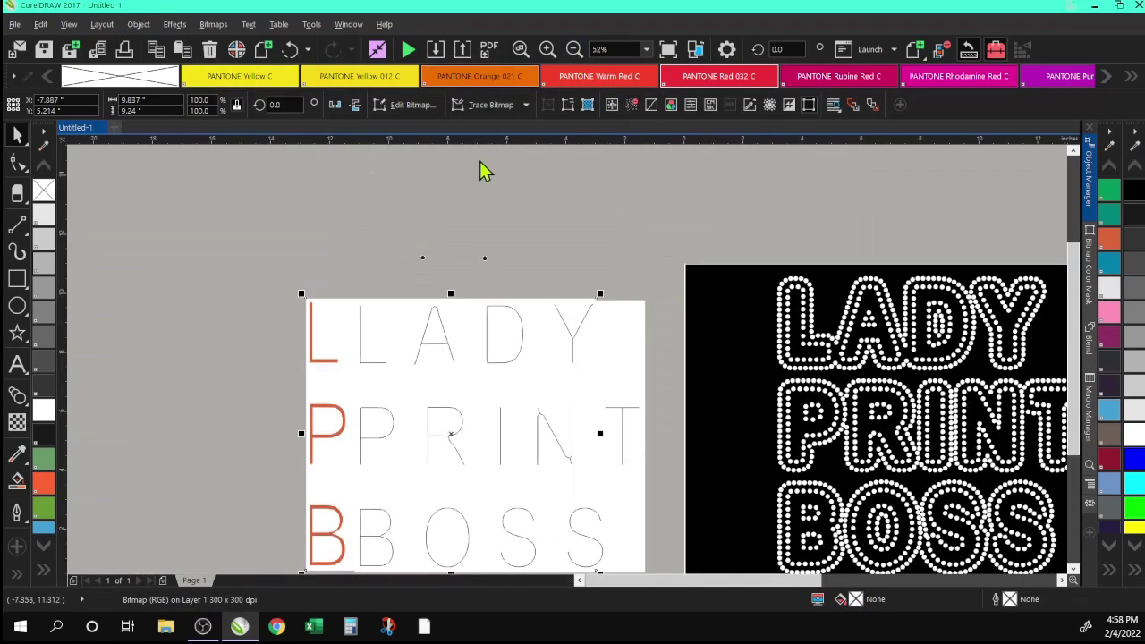
{"action": "left_click_drag", "start_coordinate": [314, 367], "coordinate": [43, 380]}
{"action": "left_click", "coordinate": [647, 385]}
{"action": "left_click_drag", "start_coordinate": [452, 434], "coordinate": [150, 415]}
Separate the centerline trace into individual objects and delete the unwanted piece.
{"action": "left_click", "coordinate": [402, 357]}
{"action": "left_click", "coordinate": [213, 25]}
{"action": "left_click", "coordinate": [527, 209]}
{"action": "left_click_drag", "start_coordinate": [601, 358], "coordinate": [596, 382]}
{"action": "left_click", "coordinate": [138, 25]}
{"action": "left_click", "coordinate": [393, 330]}
{"action": "left_click_drag", "start_coordinate": [371, 327], "coordinate": [327, 248]}
{"action": "key", "text": "Delete"}
Combine all the traced LADY PRINT BOSS letter lines into a single curve.
{"action": "left_click_drag", "start_coordinate": [362, 473], "coordinate": [335, 547]}
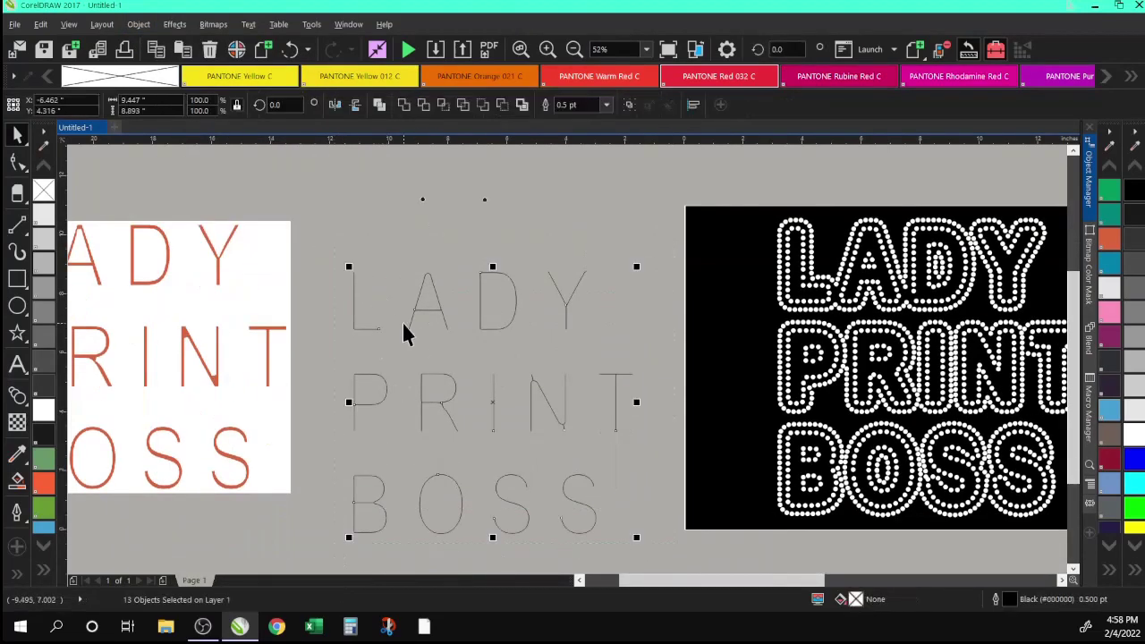
{"action": "left_click", "coordinate": [378, 105]}
{"action": "mouse_move", "coordinate": [481, 301]}
{"action": "left_mouse_down"}
{"action": "mouse_move", "coordinate": [455, 281]}
{"action": "mouse_move", "coordinate": [469, 296]}
{"action": "left_mouse_up"}
{"action": "left_click", "coordinate": [547, 50]}
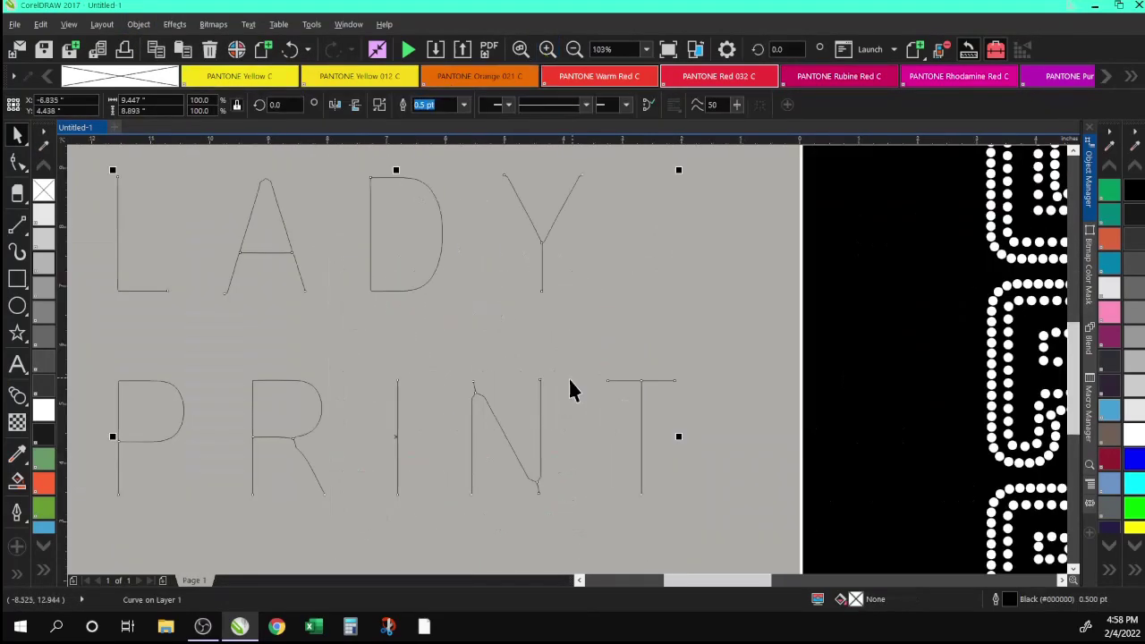
Blend the two small black circles above the traced lettering with 7 steps.
{"action": "left_click_drag", "start_coordinate": [407, 389], "coordinate": [703, 533]}
{"action": "left_click", "coordinate": [17, 395]}
{"action": "left_click_drag", "start_coordinate": [573, 183], "coordinate": [697, 182]}
{"action": "double_click", "coordinate": [414, 100]}
{"action": "double_click", "coordinate": [414, 99]}
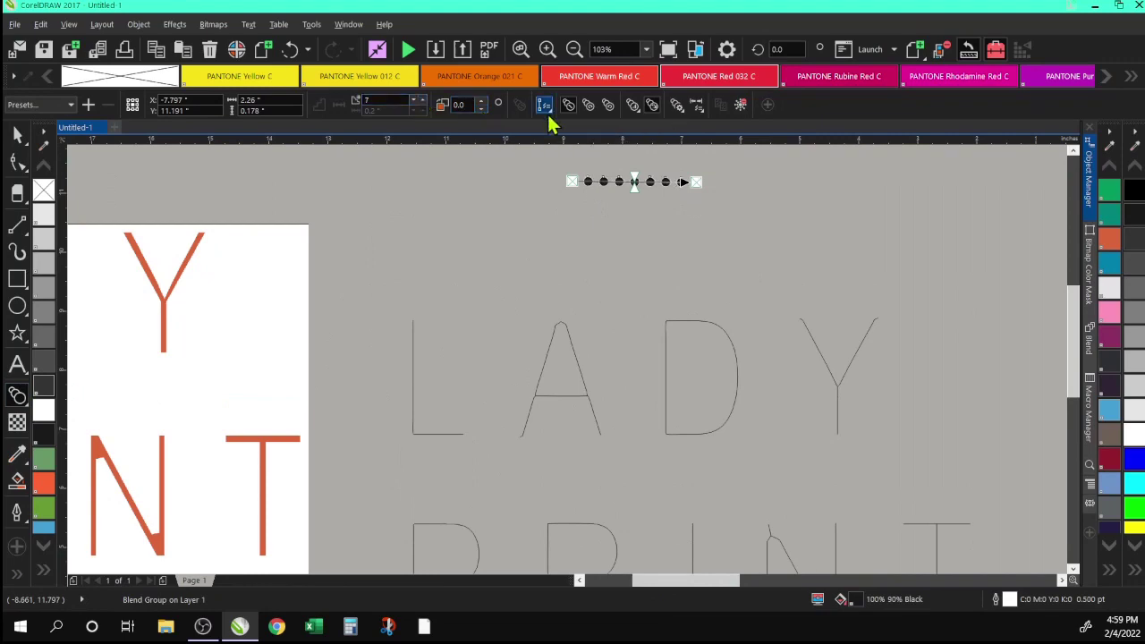
Use the traced lettering as the new path of the circle blend and distribute the blend along the full path.
{"action": "left_click", "coordinate": [544, 104]}
{"action": "left_click", "coordinate": [563, 122]}
{"action": "left_click", "coordinate": [563, 325]}
{"action": "left_click", "coordinate": [676, 105]}
{"action": "left_click", "coordinate": [726, 185]}
Set the number of blend steps along the traced lettering to 201.
{"action": "left_click", "coordinate": [574, 50]}
{"action": "double_click", "coordinate": [385, 100]}
{"action": "type", "text": "201"}
{"action": "key", "text": "Return"}
Raise the number of blend steps gradually to space the circles more closely along the lettering path.
{"action": "left_click_drag", "start_coordinate": [772, 580], "coordinate": [797, 581]}
{"action": "left_click", "coordinate": [414, 97]}
{"action": "left_click", "coordinate": [414, 97]}
{"action": "left_click", "coordinate": [414, 97]}
{"action": "left_click", "coordinate": [414, 97]}
{"action": "scroll", "coordinate": [568, 356], "scroll_direction": "up", "scroll_amount": 1}
{"action": "left_click_drag", "start_coordinate": [598, 309], "coordinate": [599, 177]}
{"action": "left_click", "coordinate": [422, 99]}
{"action": "left_click", "coordinate": [421, 99]}
{"action": "left_click", "coordinate": [421, 99]}
{"action": "left_click", "coordinate": [421, 99]}
{"action": "left_click", "coordinate": [421, 99]}
{"action": "left_click", "coordinate": [421, 99]}
{"action": "left_click", "coordinate": [421, 99]}
Break the circle blend apart from the lettering path and fill the circle group with Ash Grey.
{"action": "left_click", "coordinate": [138, 24]}
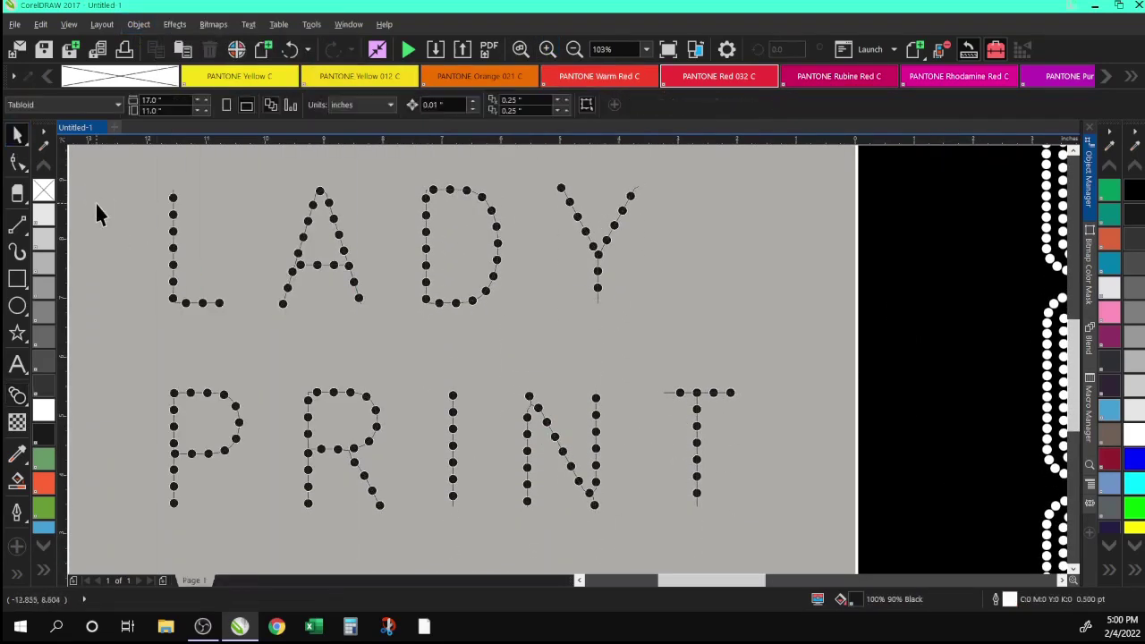
{"action": "left_click", "coordinate": [535, 284]}
{"action": "left_click", "coordinate": [679, 394]}
{"action": "left_click", "coordinate": [1109, 287]}
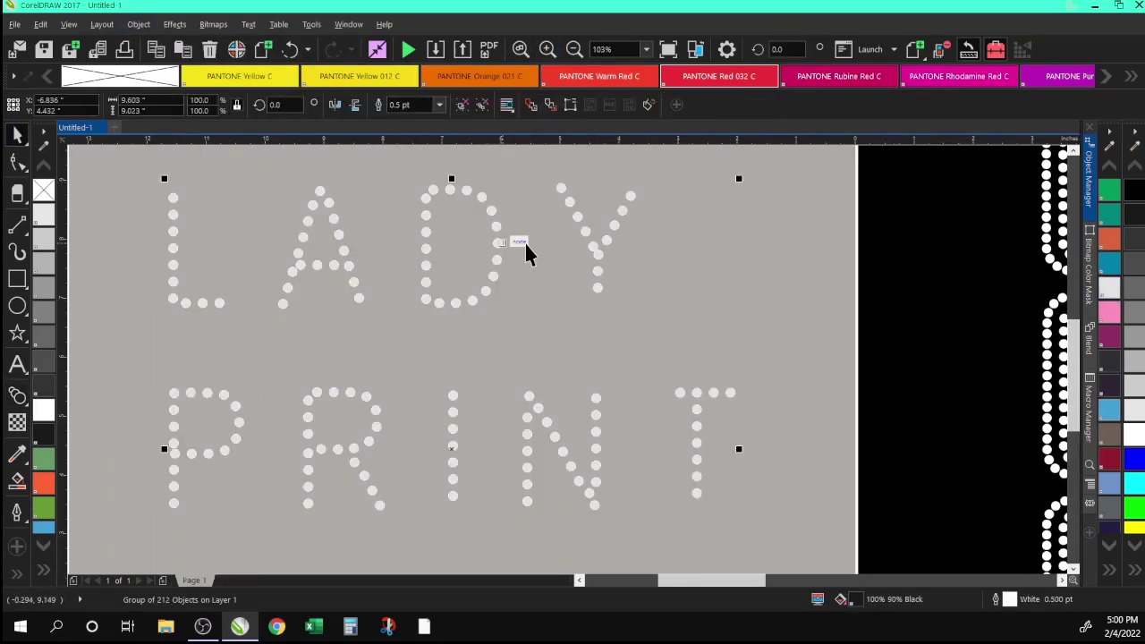
Center the Ash Grey circle group on the page inside the marquee lettering.
{"action": "left_click", "coordinate": [274, 238]}
{"action": "left_click", "coordinate": [174, 298]}
{"action": "left_click", "coordinate": [573, 49]}
{"action": "key", "text": "p"}
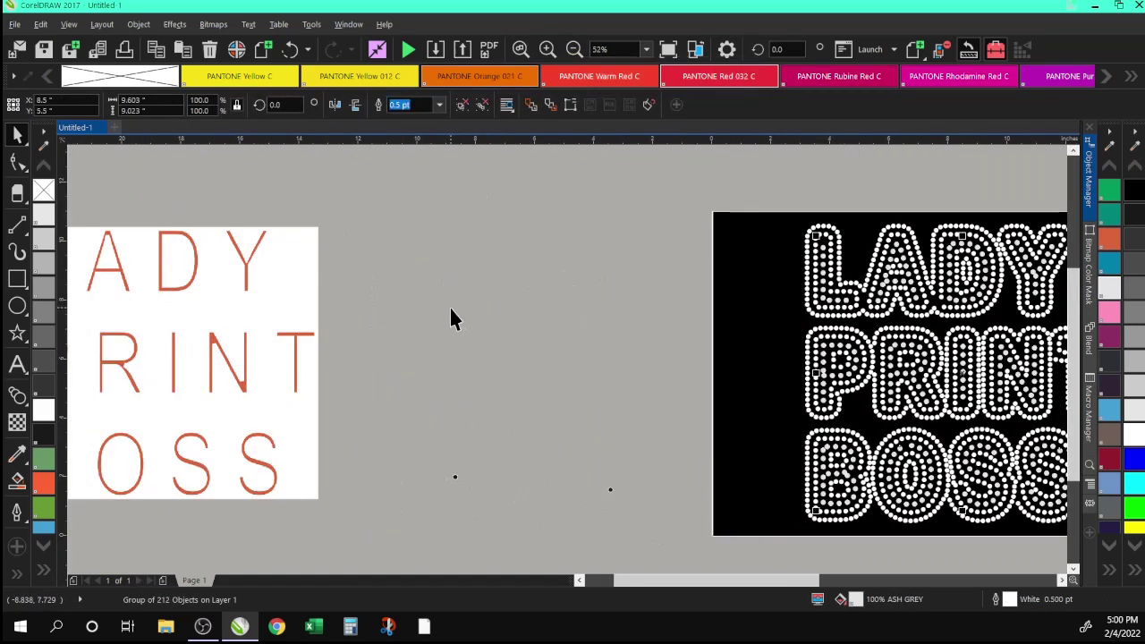
Fill the center circle group with pink and remove its outline.
{"action": "left_click_drag", "start_coordinate": [758, 580], "coordinate": [836, 581]}
{"action": "left_click", "coordinate": [547, 49]}
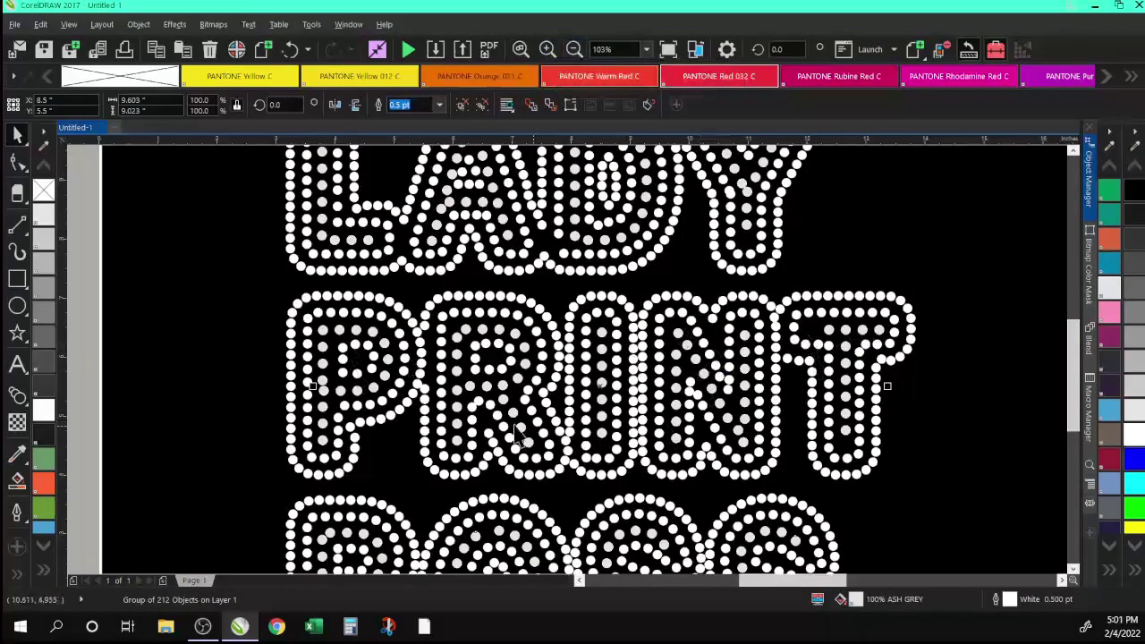
{"action": "scroll", "coordinate": [456, 186], "scroll_direction": "up", "scroll_amount": 3}
{"action": "scroll", "coordinate": [802, 434], "scroll_direction": "down", "scroll_amount": 7}
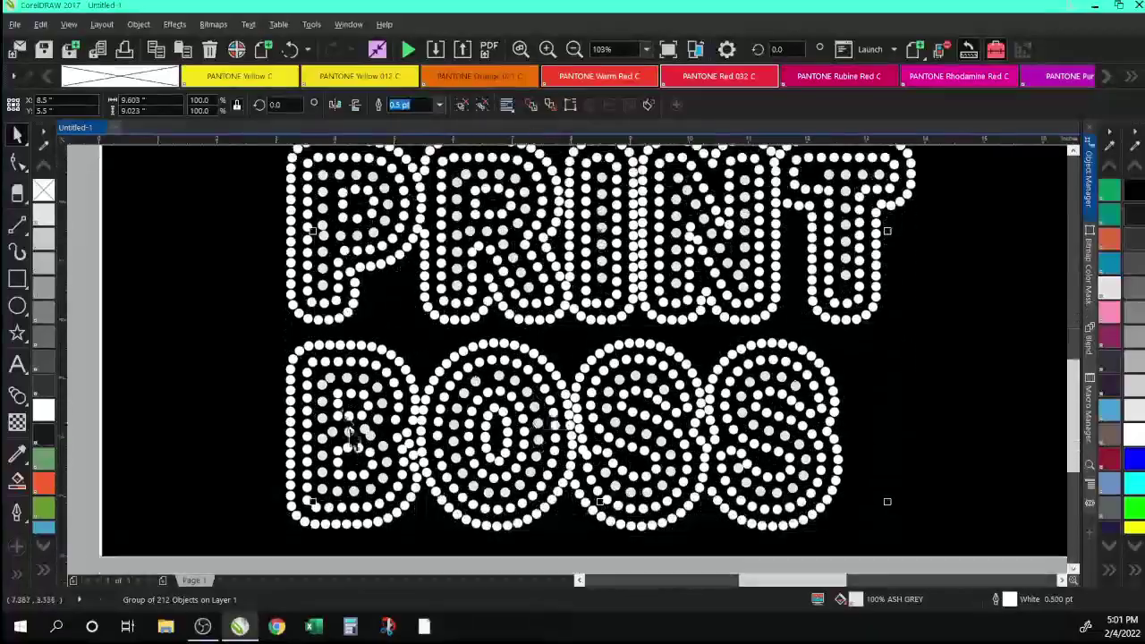
{"action": "scroll", "coordinate": [803, 434], "scroll_direction": "up", "scroll_amount": 1}
{"action": "scroll", "coordinate": [803, 433], "scroll_direction": "up", "scroll_amount": 6}
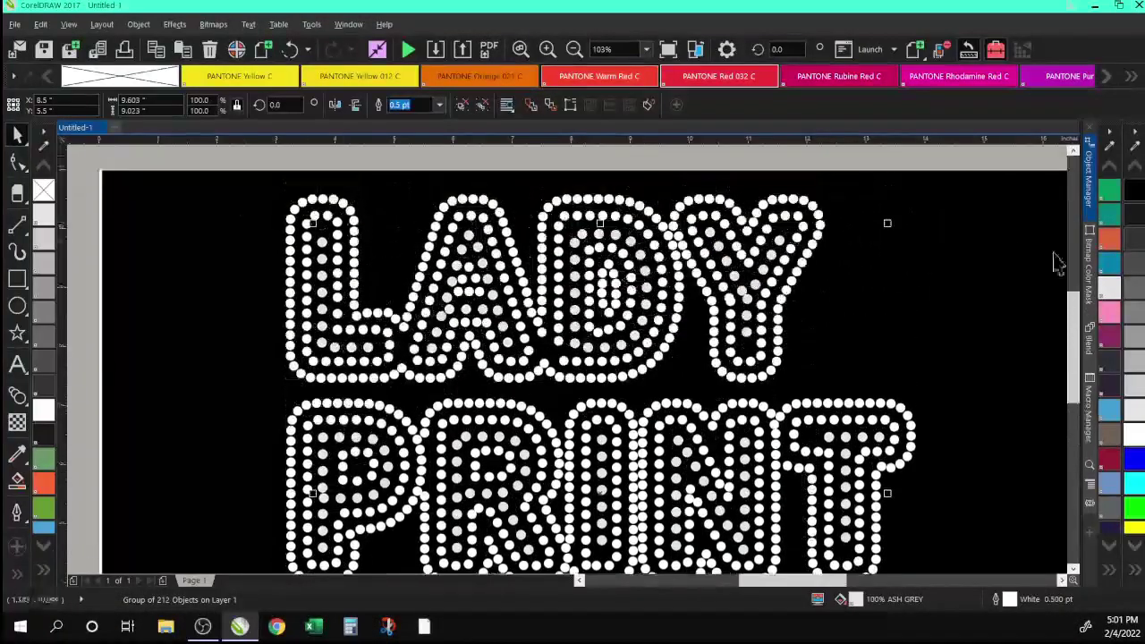
{"action": "left_click", "coordinate": [1108, 312]}
{"action": "right_click", "coordinate": [119, 76]}
Fill the inner white circle group around the pink circles with Brite Blue.
{"action": "left_click", "coordinate": [272, 224]}
{"action": "left_click", "coordinate": [462, 266]}
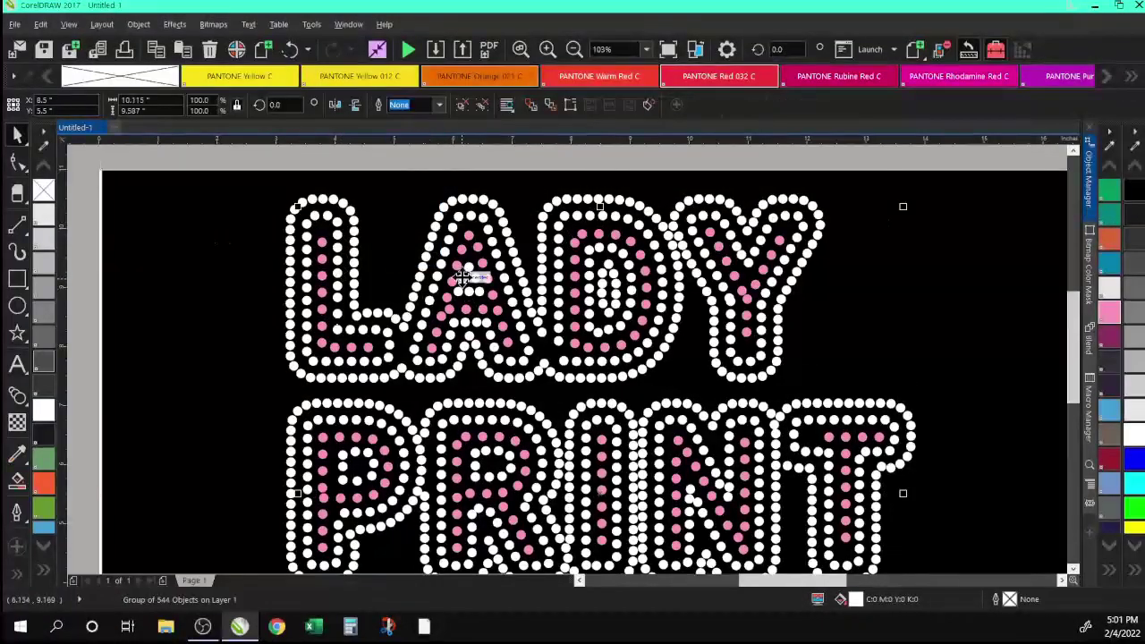
{"action": "left_click", "coordinate": [1108, 409]}
{"action": "left_click", "coordinate": [1006, 330]}
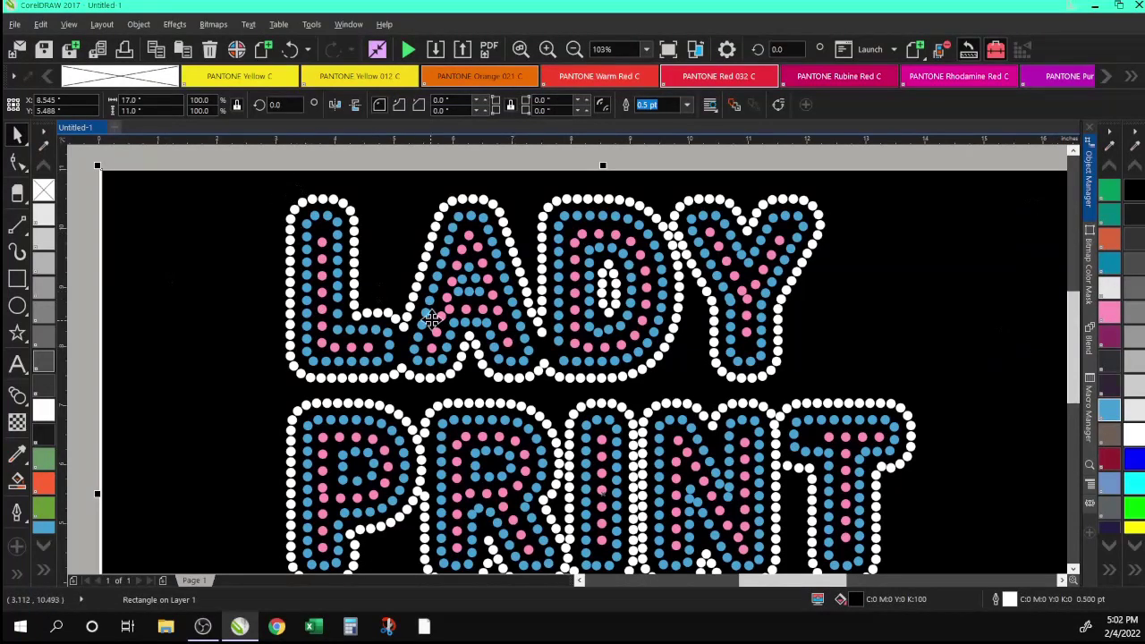
Delete the extra blue circles inside the triangular opening of the A in LADY.
{"action": "left_click", "coordinate": [835, 565]}
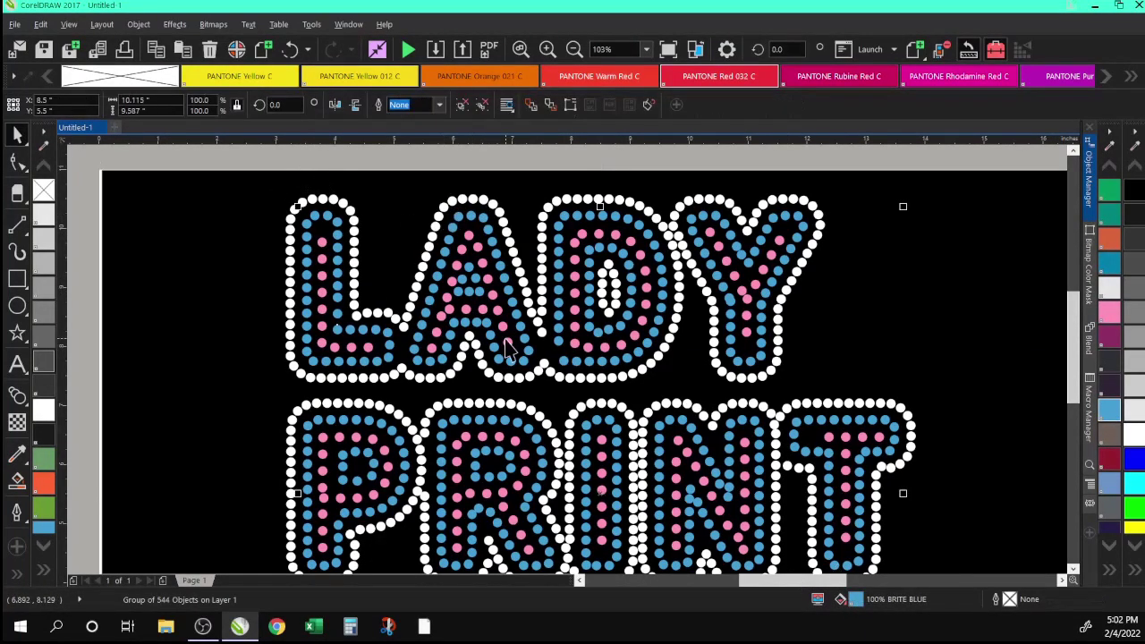
{"action": "left_click", "coordinate": [466, 264]}
{"action": "left_click", "coordinate": [476, 281]}
{"action": "key", "text": "Delete"}
{"action": "left_click", "coordinate": [458, 292]}
{"action": "key", "text": "Delete"}
{"action": "left_click", "coordinate": [442, 314]}
{"action": "left_click", "coordinate": [452, 295]}
{"action": "left_click", "coordinate": [489, 283]}
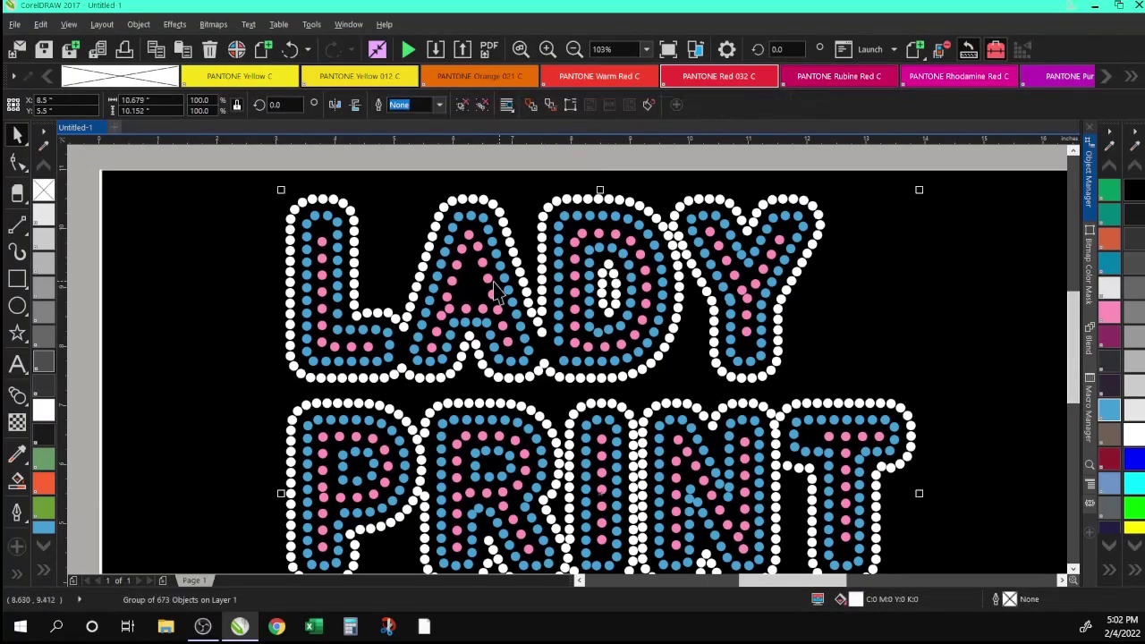
Check individual blue circles in the D of LADY and the N of PRINT for crowding.
{"action": "left_click", "coordinate": [555, 351], "text": "ctrl"}
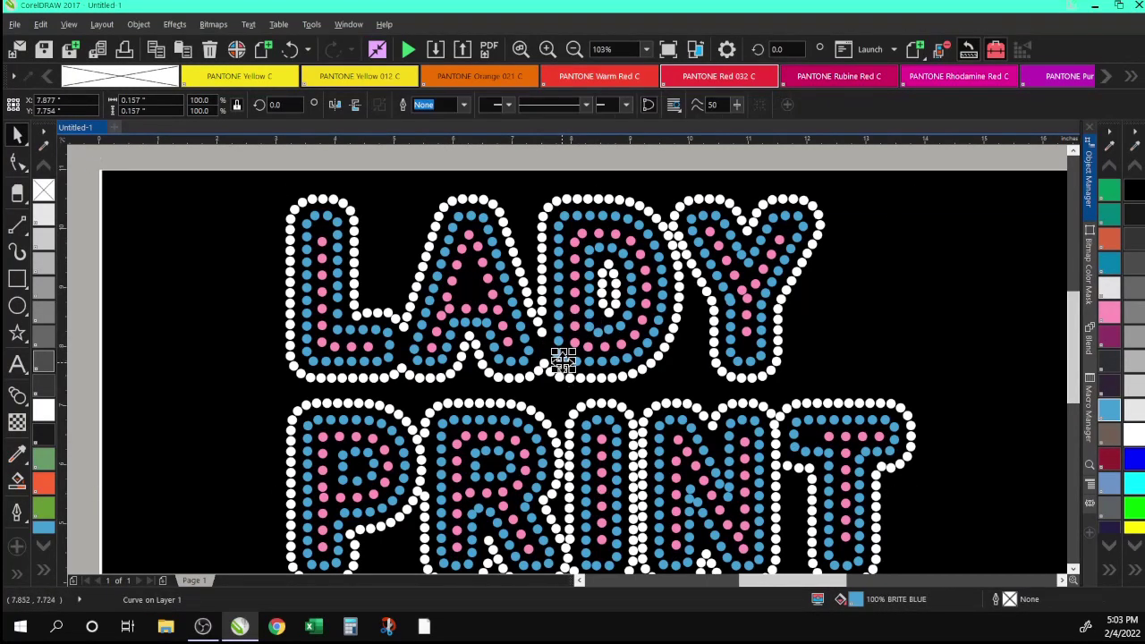
{"action": "left_click", "coordinate": [682, 356]}
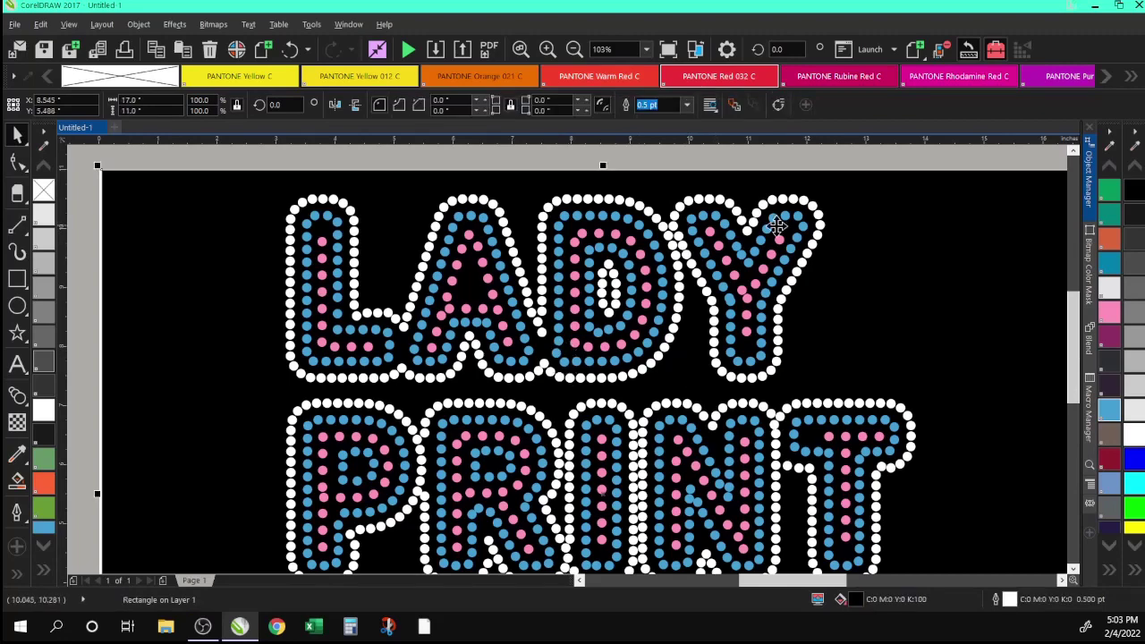
{"action": "scroll", "coordinate": [1064, 358], "scroll_direction": "down", "scroll_amount": 3}
{"action": "left_click", "coordinate": [690, 357], "text": "ctrl"}
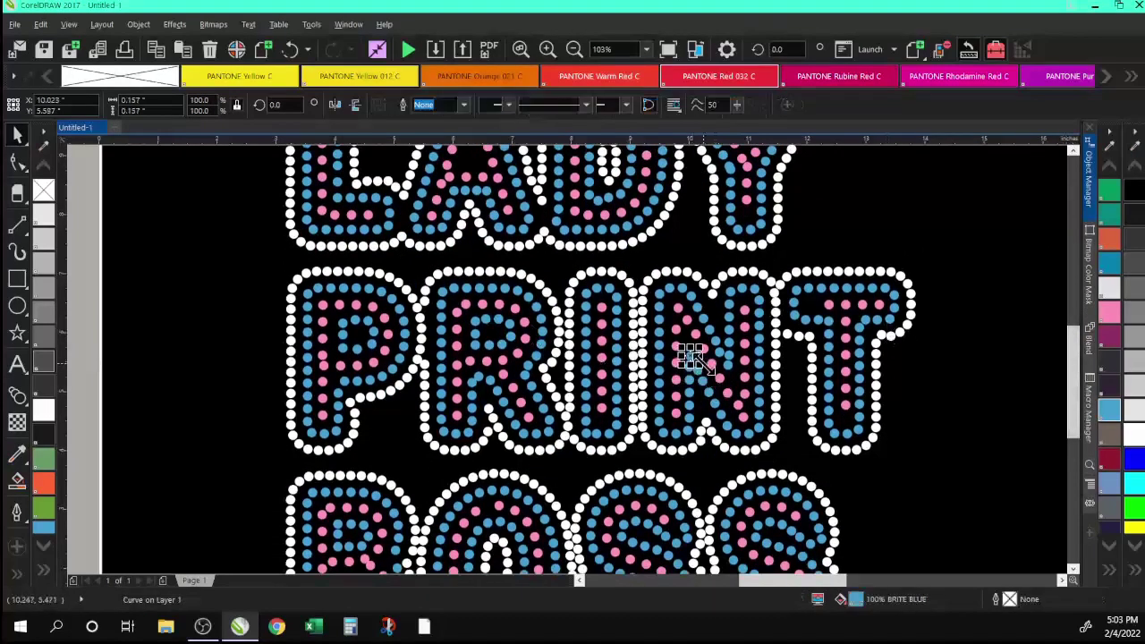
{"action": "left_click", "coordinate": [897, 331]}
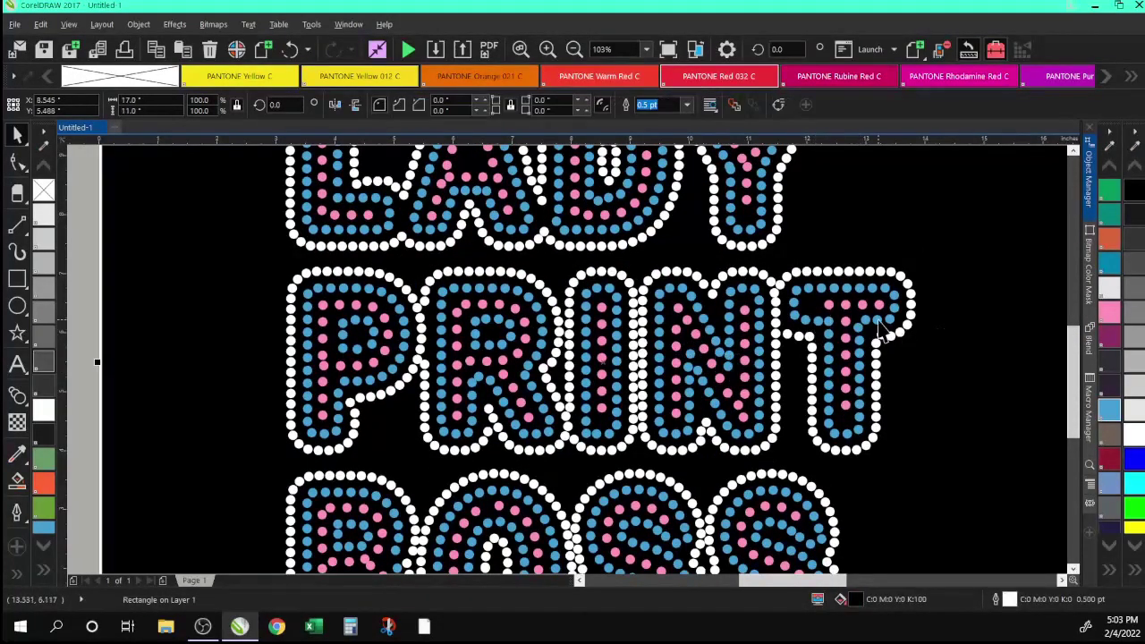
{"action": "scroll", "coordinate": [343, 451], "scroll_direction": "down", "scroll_amount": 3}
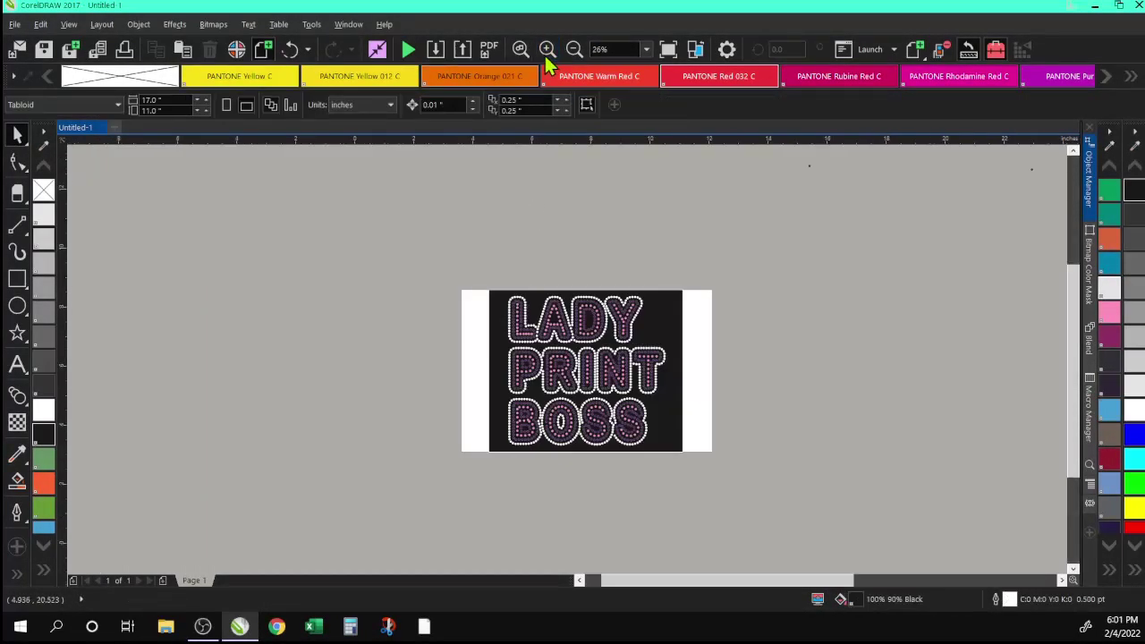
{"action": "left_click", "coordinate": [543, 47]}
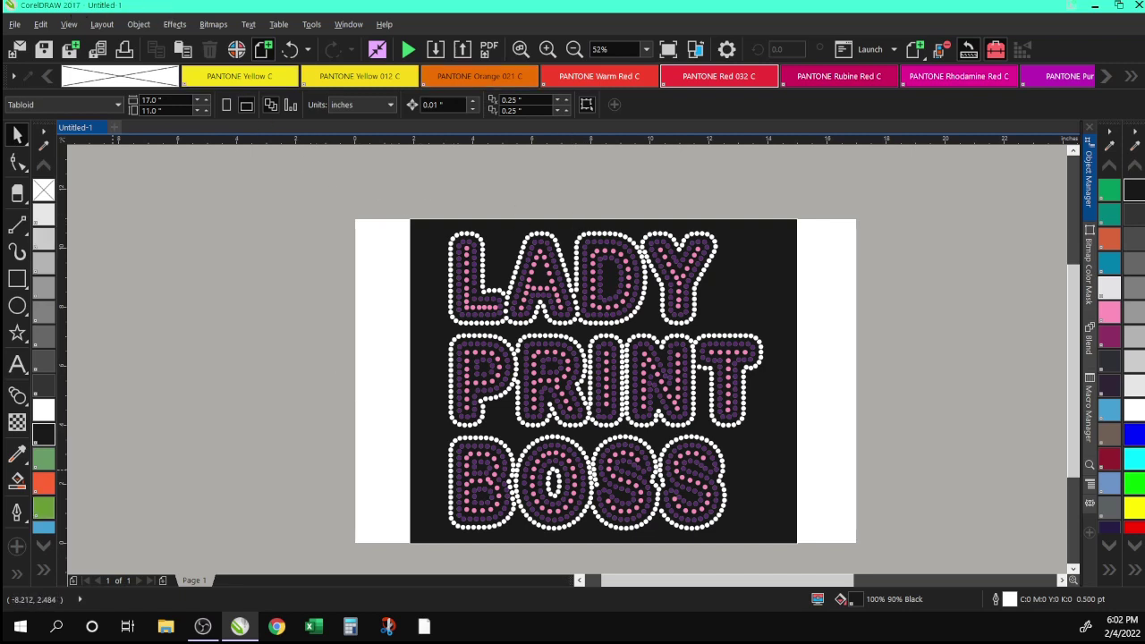
{"action": "key", "text": "alt+Tab"}
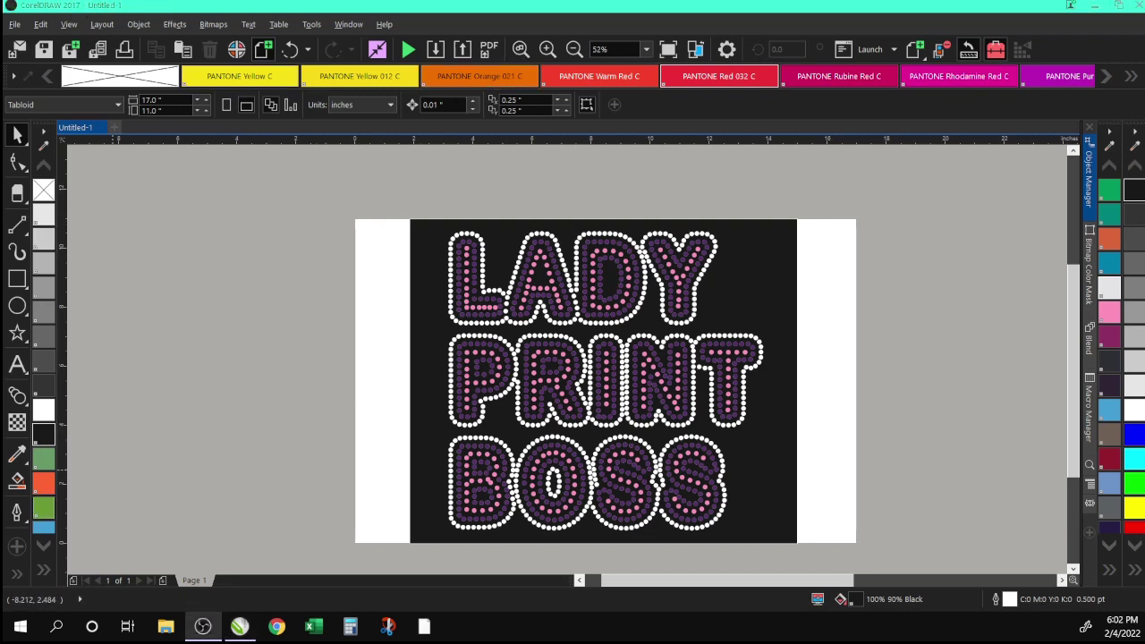